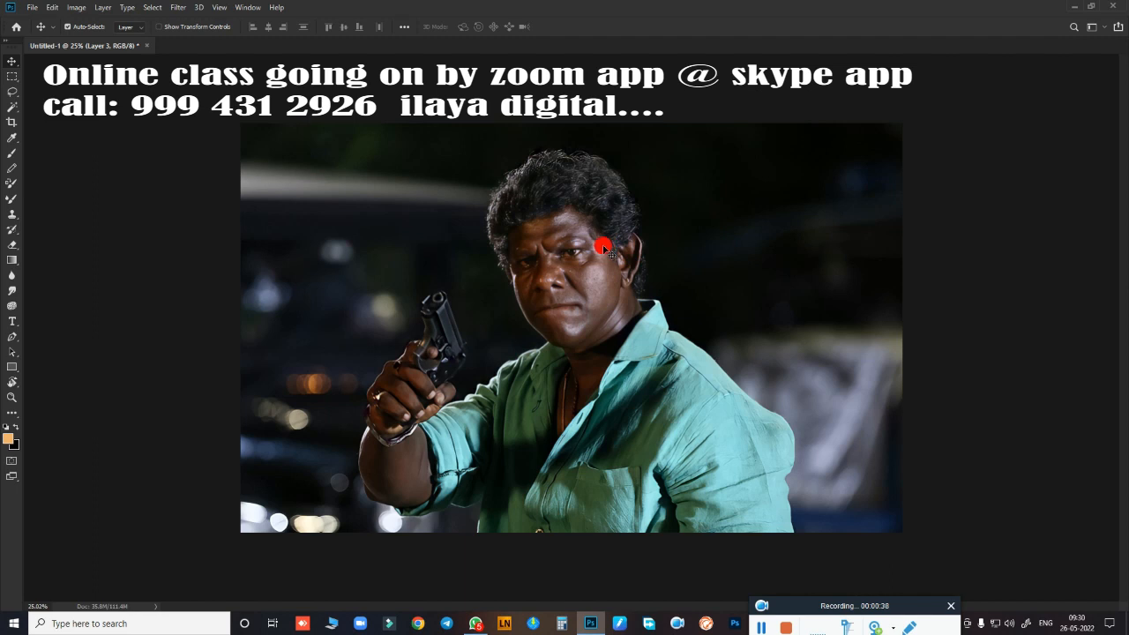
- Display the layer list and look over the portrait's face and shirt up close
mouse_move(578, 244)
mouse_down()
mouse_move(625, 252)
mouse_move(585, 239)
mouse_up()
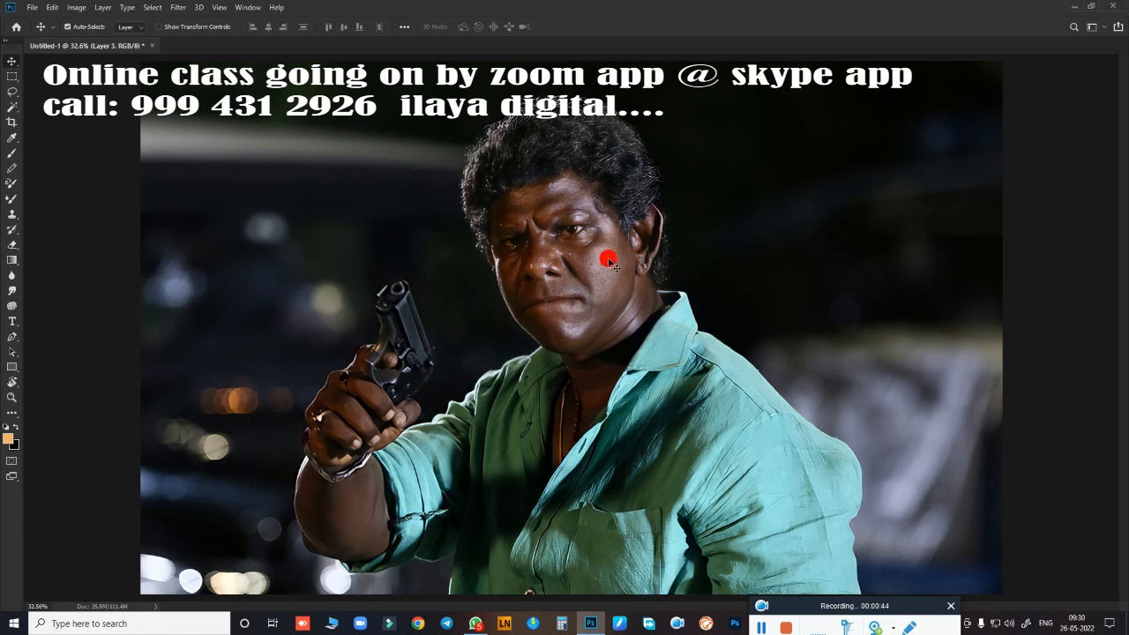
key(F5)
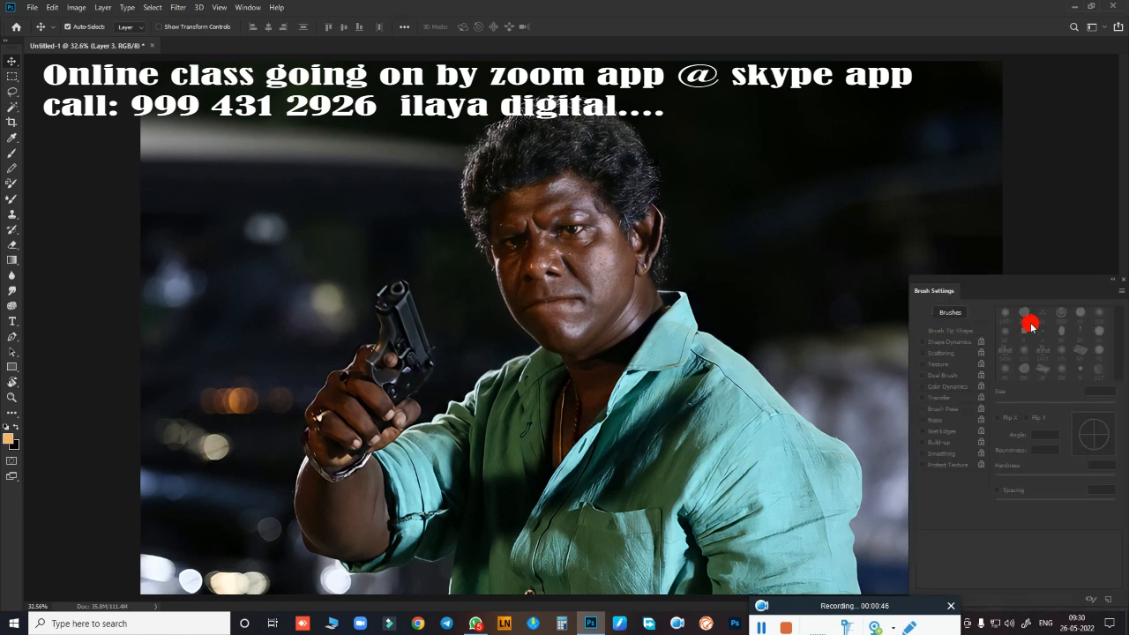
key(F7)
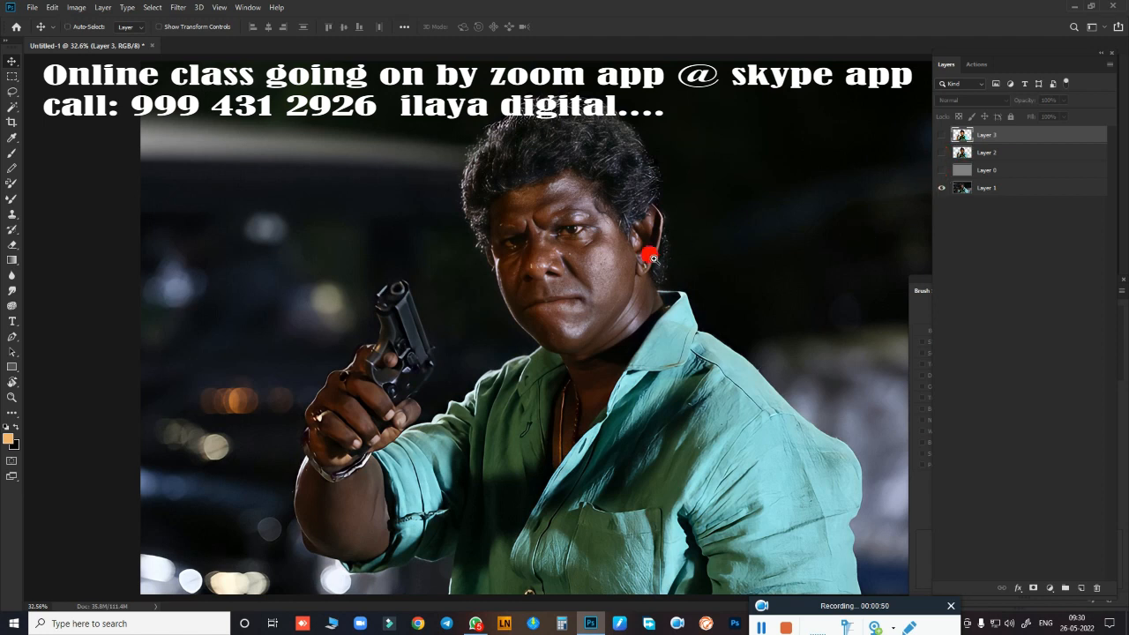
drag(655, 260, 680, 142)
drag(740, 334, 715, 231)
drag(752, 114, 724, 231)
drag(620, 249, 685, 291)
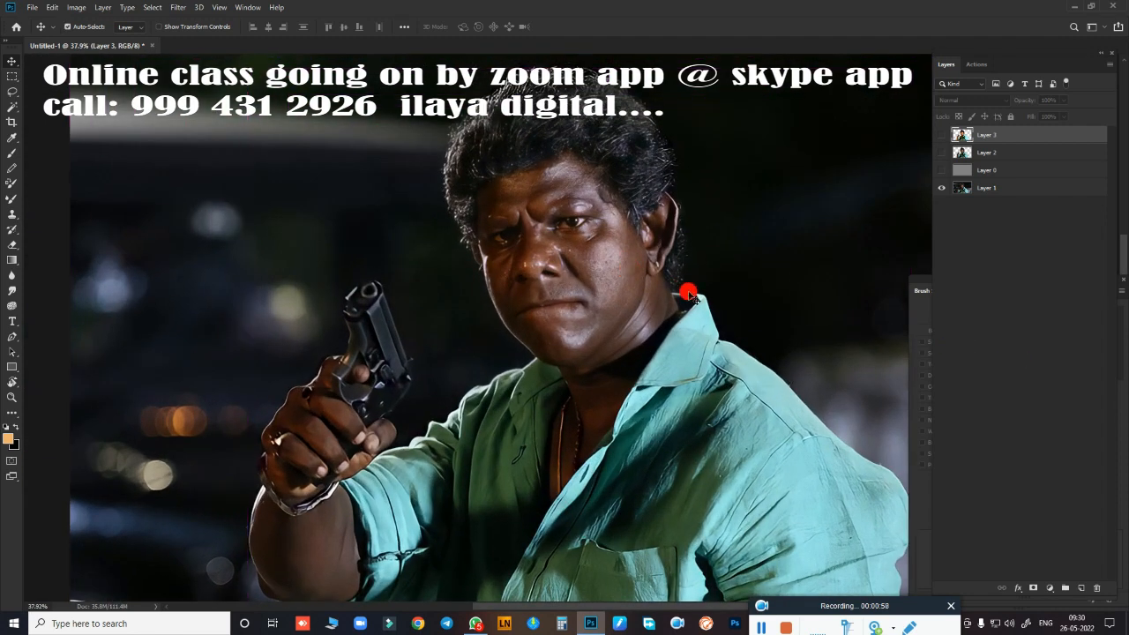
mouse_move(591, 252)
mouse_down()
mouse_move(670, 274)
mouse_move(585, 252)
mouse_up()
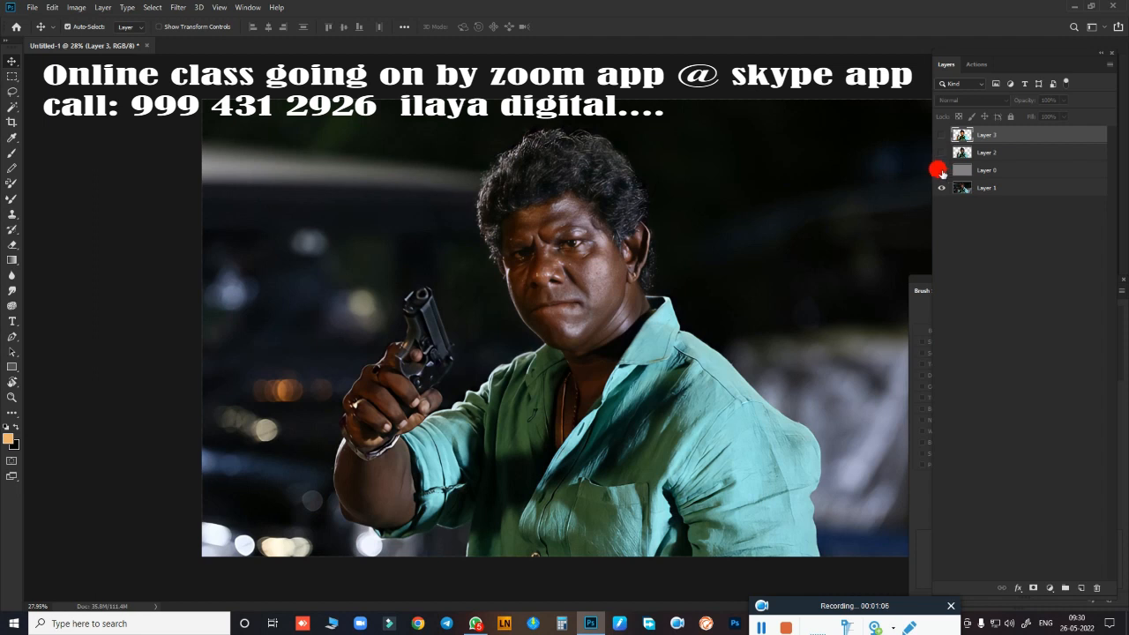
- Show Layer 0 and Layer 2 over the original photo, and compare them with Layer 3 switched on and off
click(940, 171)
click(941, 153)
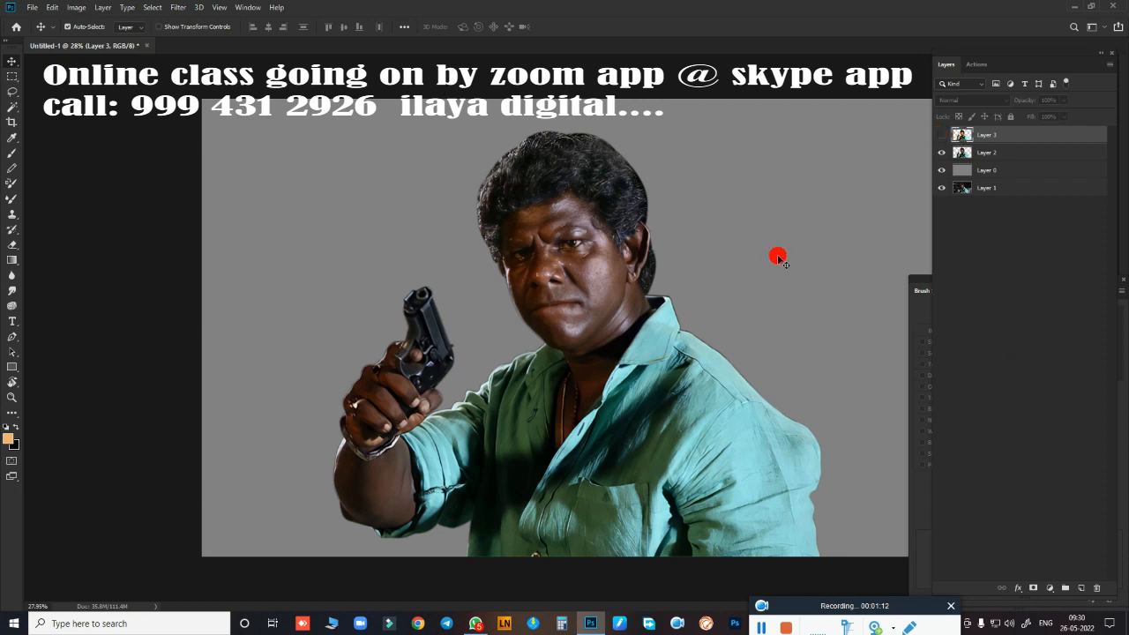
drag(781, 258, 787, 188)
drag(769, 233, 744, 223)
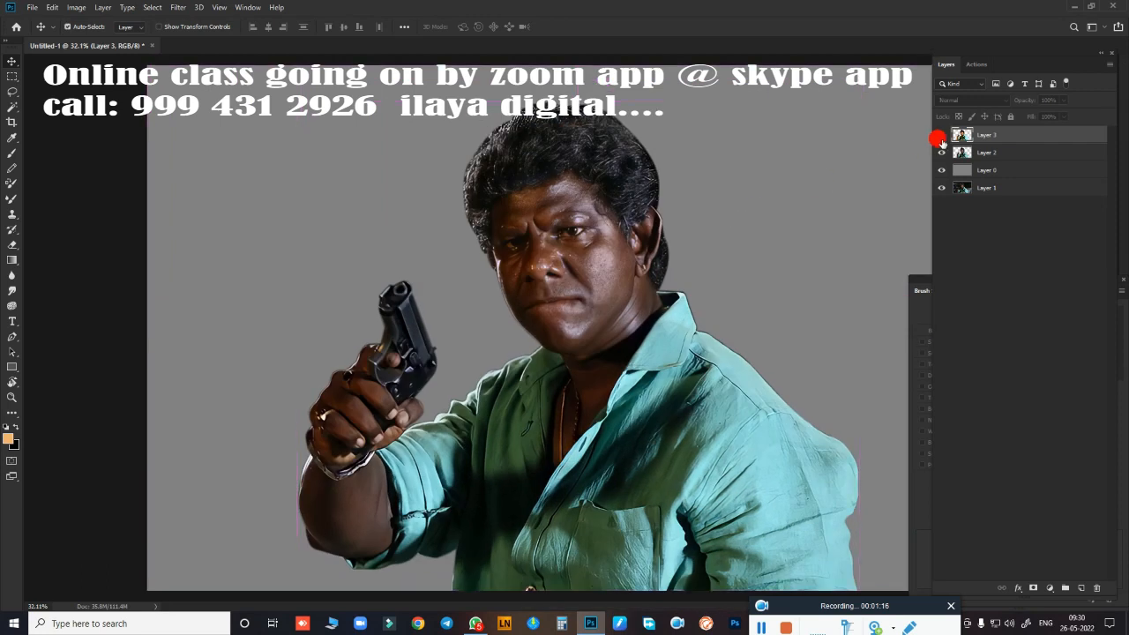
click(941, 137)
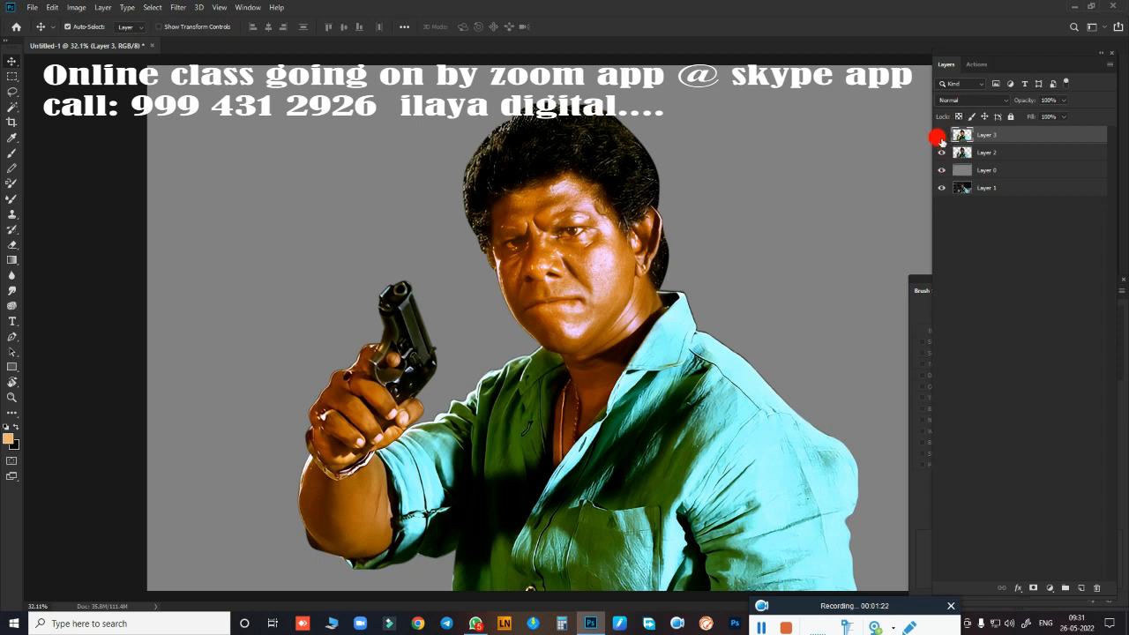
click(940, 136)
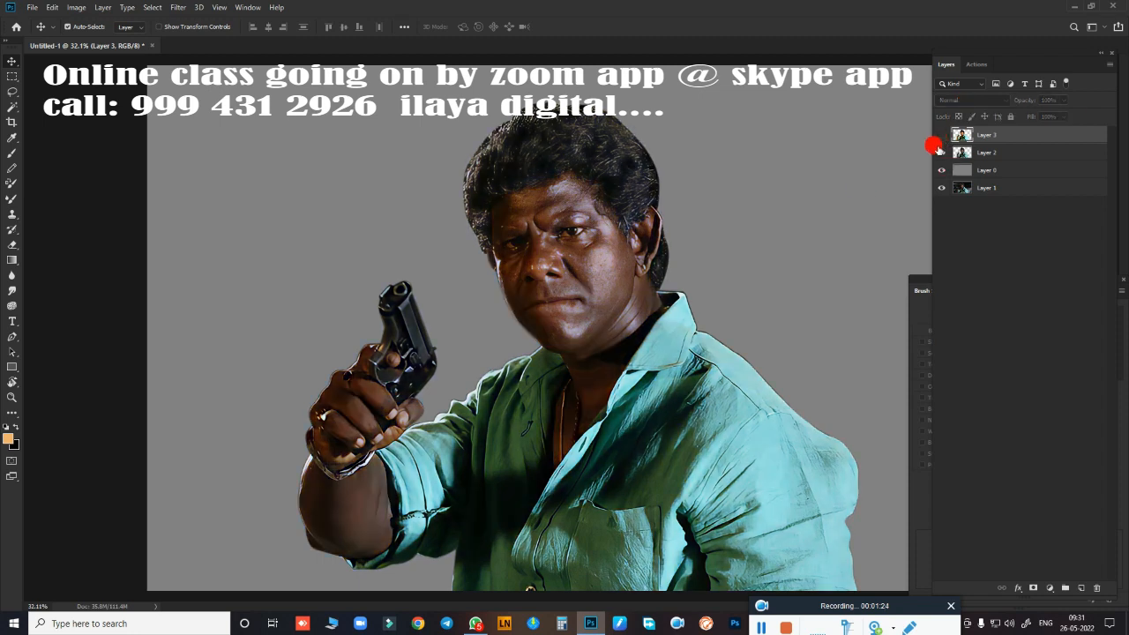
- Hide Layer 0, compare once more with Layer 3 shown and hidden, and duplicate Layer 2
click(986, 154)
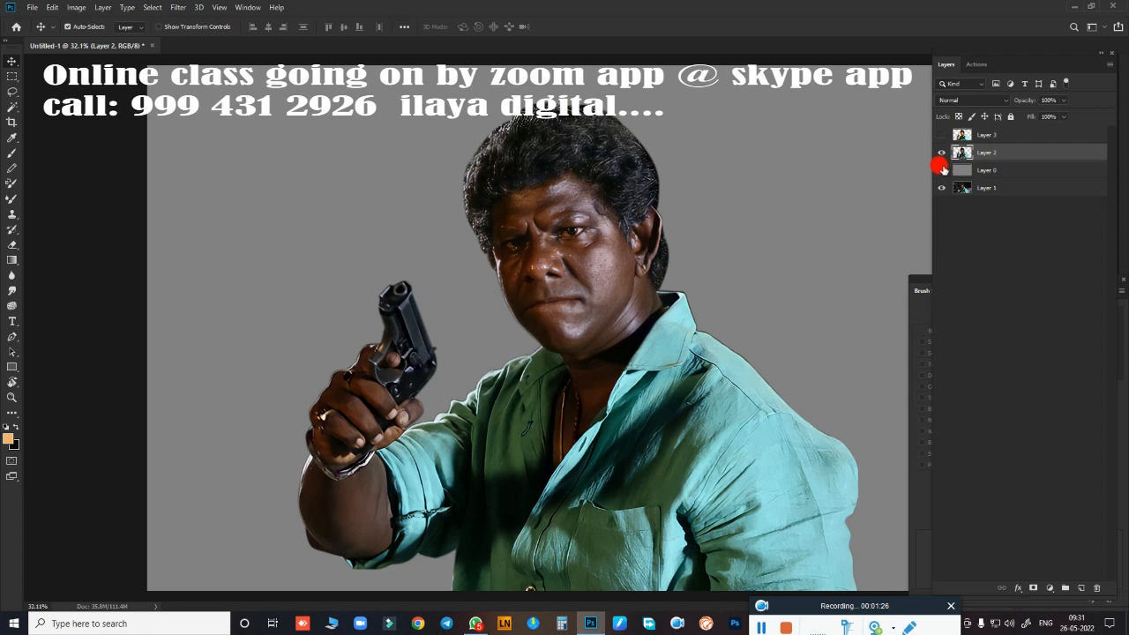
click(941, 170)
click(941, 136)
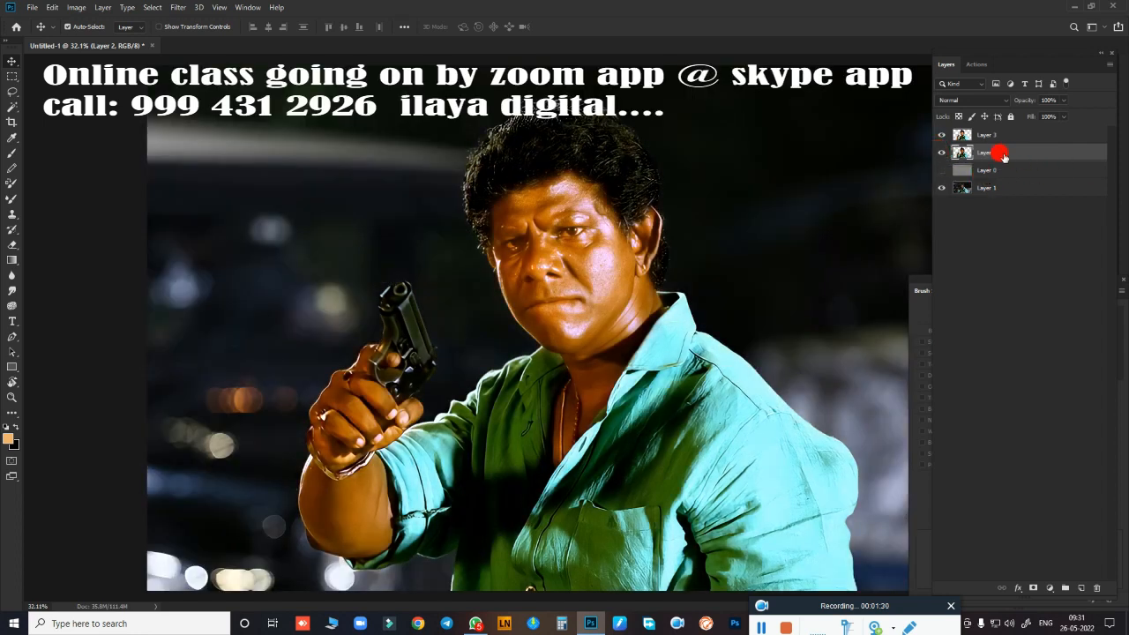
click(940, 135)
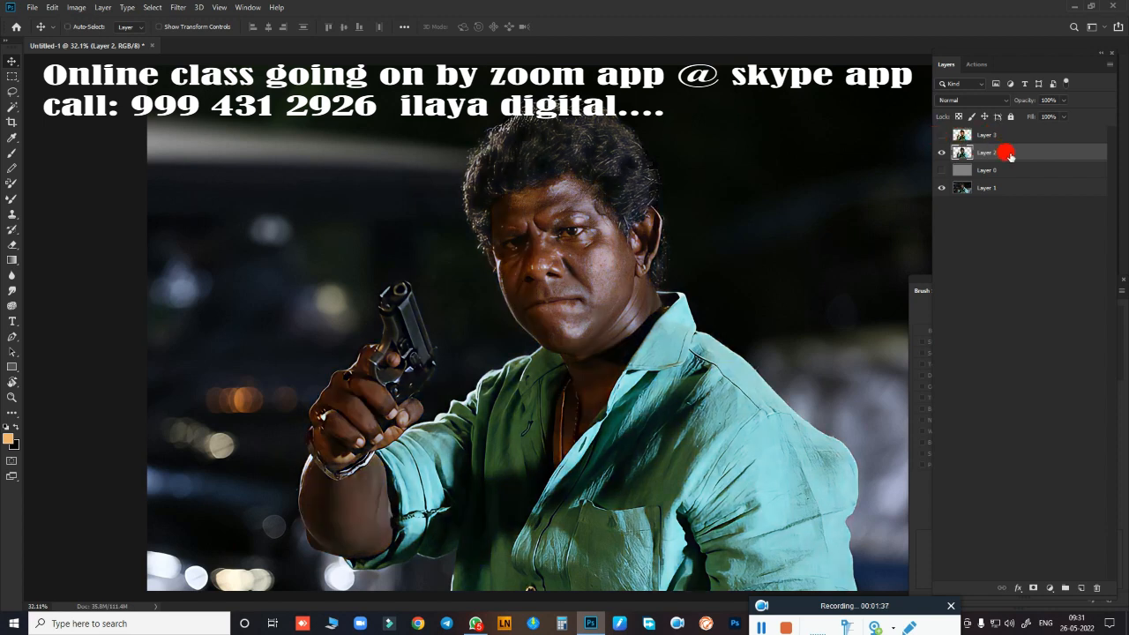
key(ctrl+j)
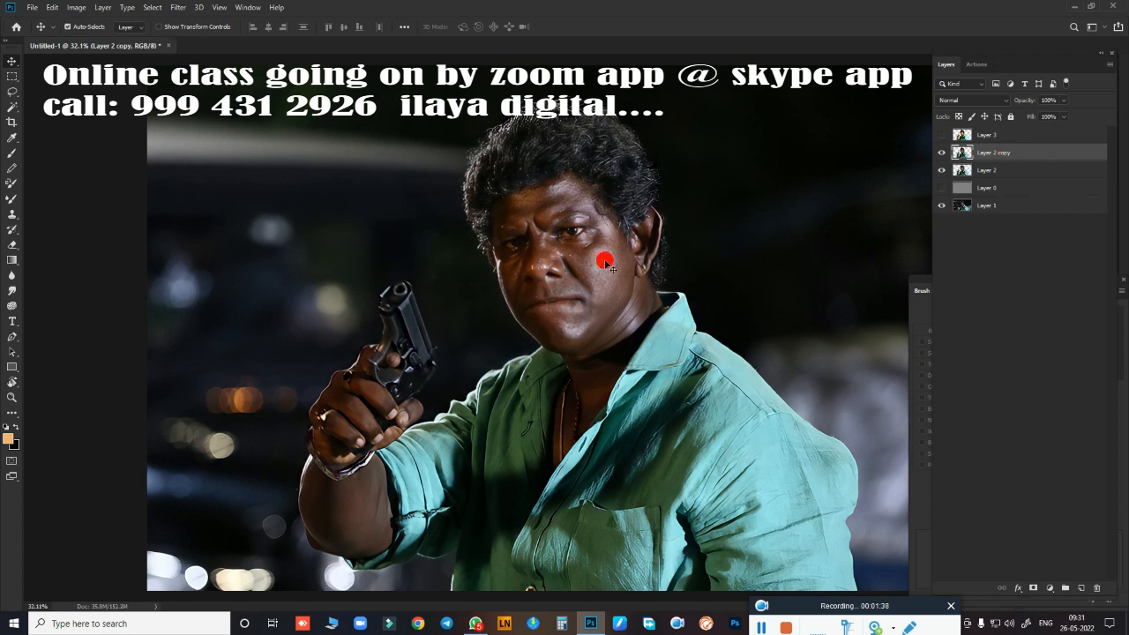
- Lasso the man's face, ear, neck and open chest on the duplicate, and add the raised hand and forearm to the selection
ctrl+drag(675, 262, 603, 163)
drag(589, 159, 641, 247)
key(l)
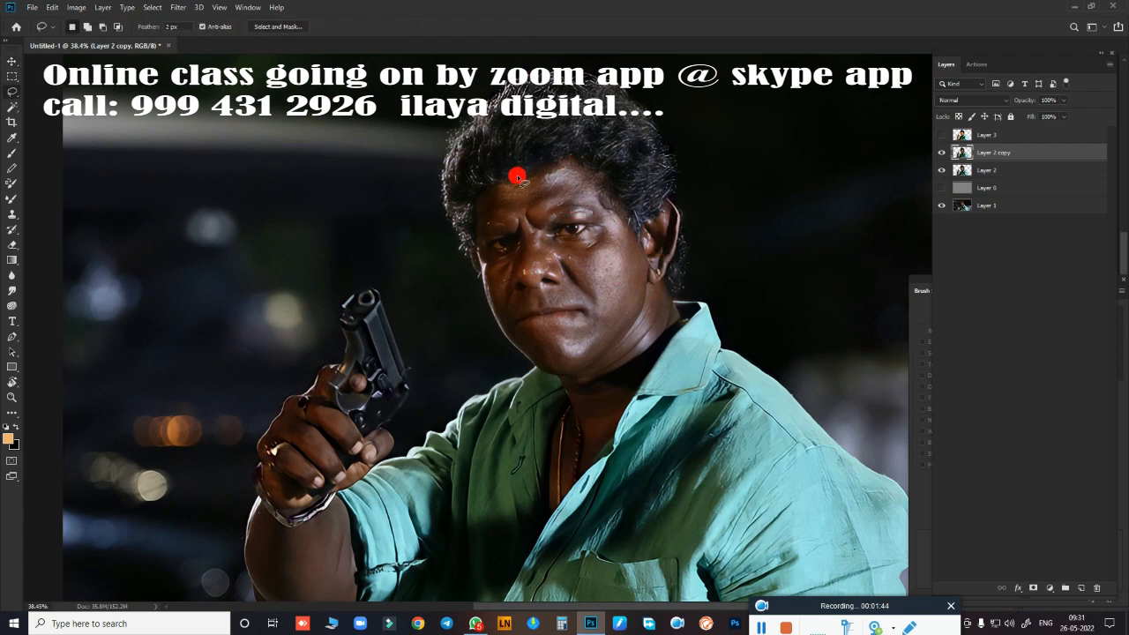
mouse_move(511, 180)
mouse_down()
mouse_move(480, 193)
mouse_move(461, 272)
mouse_move(470, 322)
mouse_move(502, 358)
mouse_move(547, 372)
mouse_move(565, 396)
mouse_move(549, 516)
mouse_move(685, 322)
mouse_up()
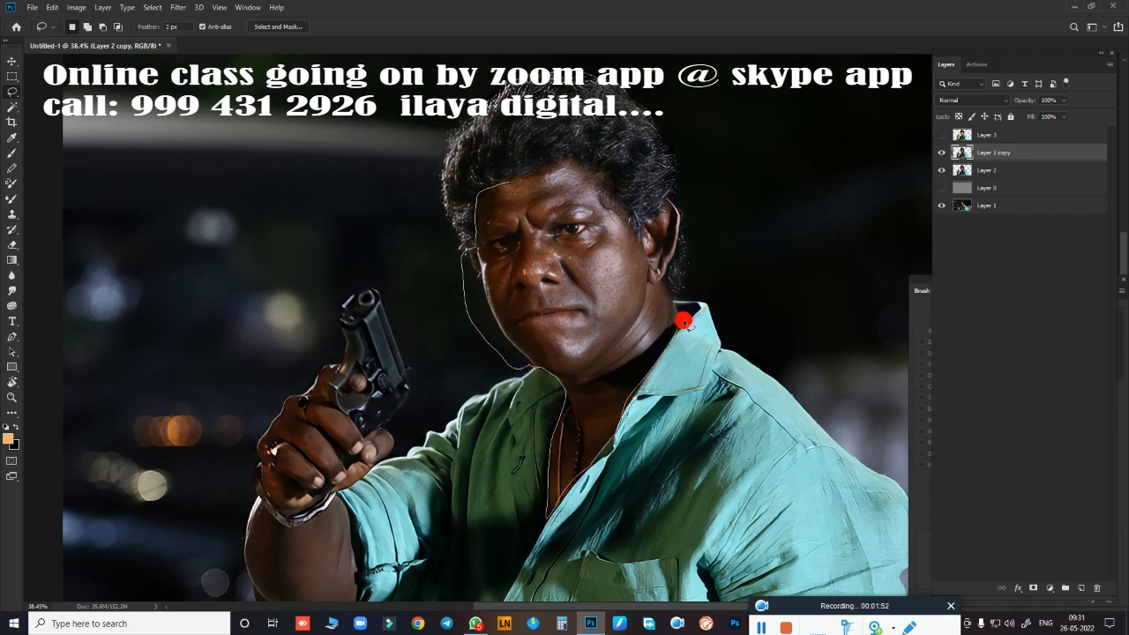
mouse_move(668, 263)
mouse_down()
mouse_move(675, 201)
mouse_move(644, 233)
mouse_move(615, 198)
mouse_move(640, 233)
mouse_move(600, 179)
mouse_move(538, 161)
mouse_up()
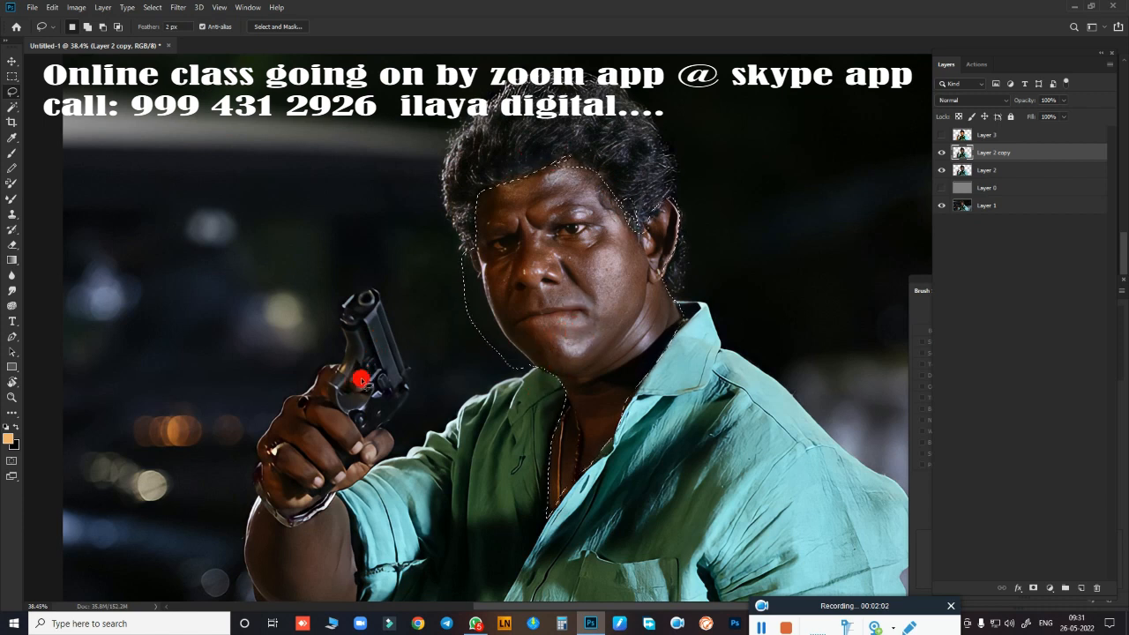
key(shift)
mouse_move(361, 381)
mouse_down()
mouse_move(335, 377)
mouse_move(340, 362)
mouse_move(336, 410)
mouse_move(359, 431)
mouse_move(397, 431)
mouse_move(383, 465)
mouse_move(341, 499)
mouse_move(361, 595)
mouse_move(308, 613)
mouse_move(246, 594)
mouse_move(221, 452)
mouse_move(285, 351)
mouse_move(339, 348)
mouse_up()
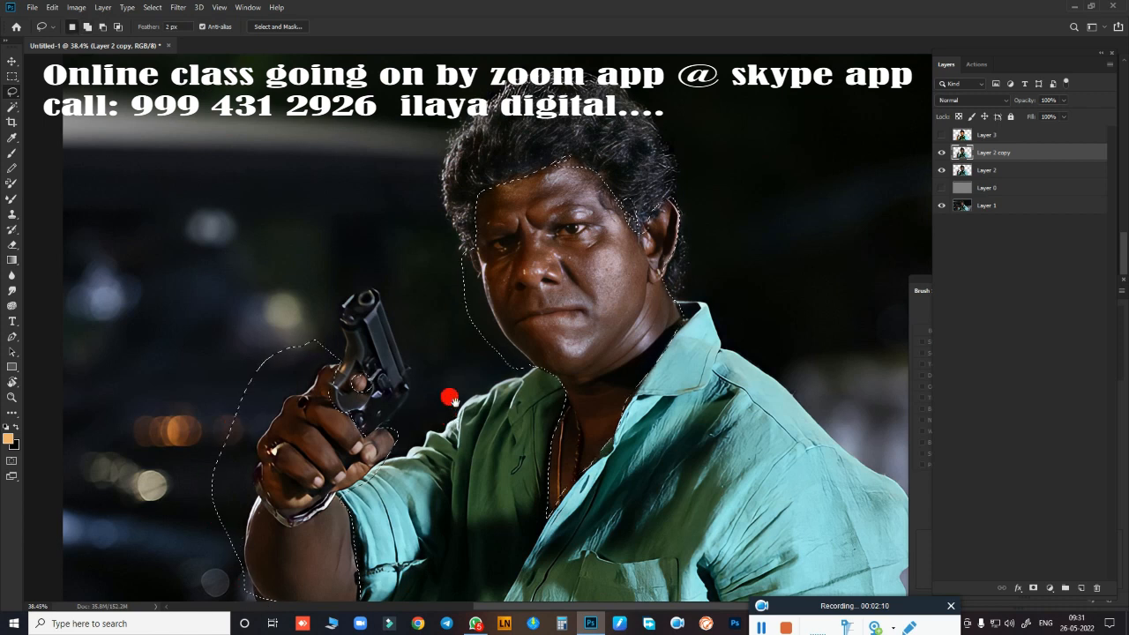
- Feather the skin selection by 20 pixels and copy it onto a new layer
scroll(449, 399, down, 3)
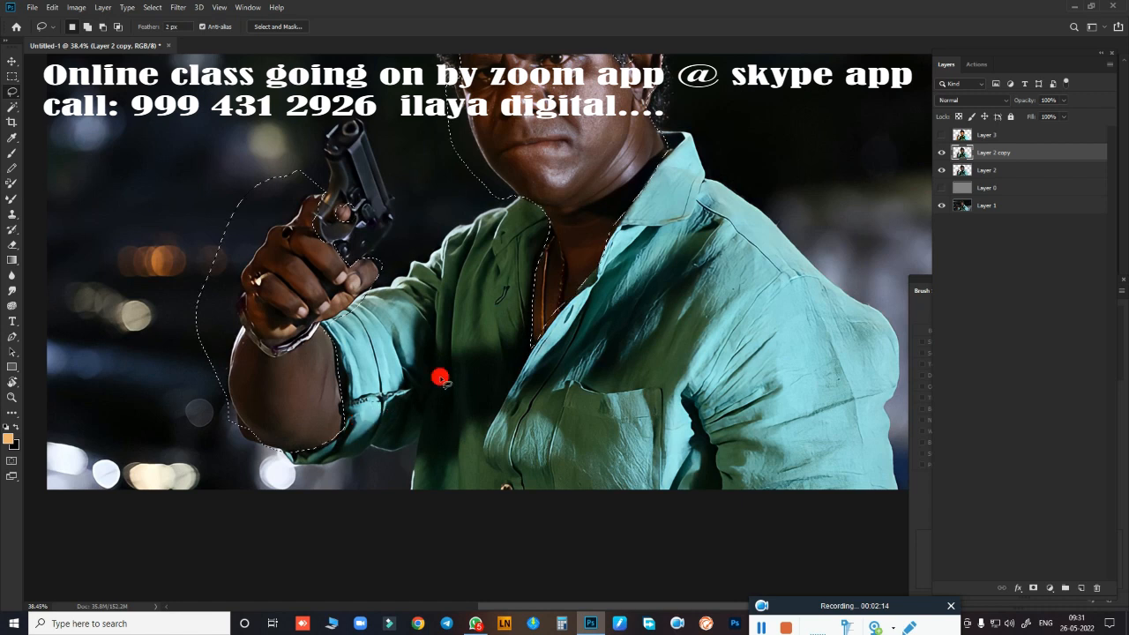
scroll(542, 332, up, 3)
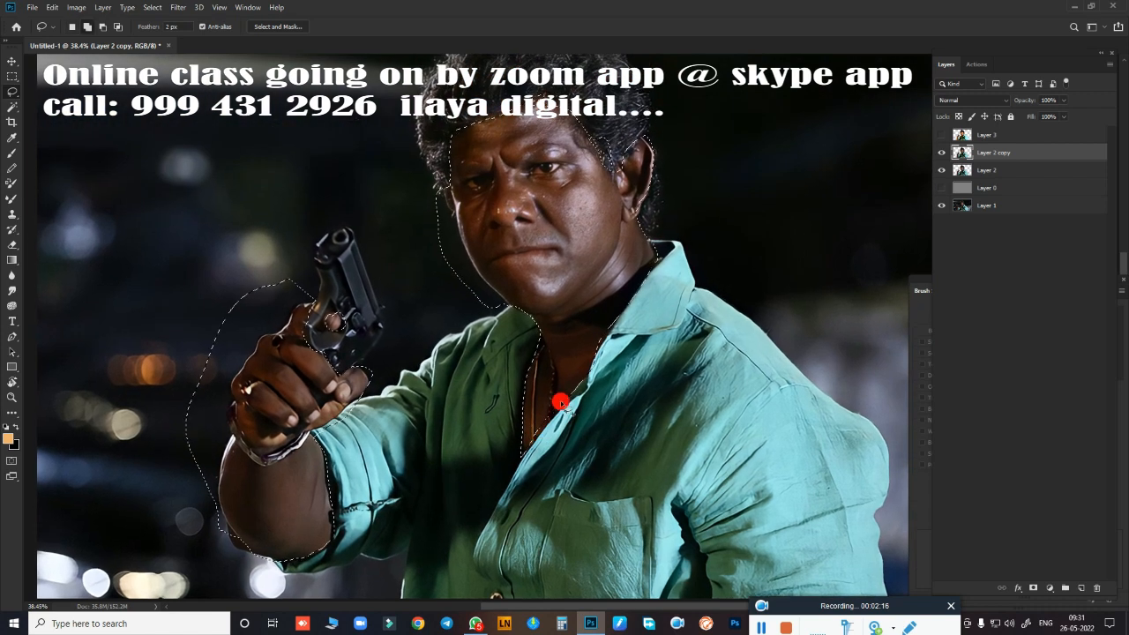
key(shift+F6)
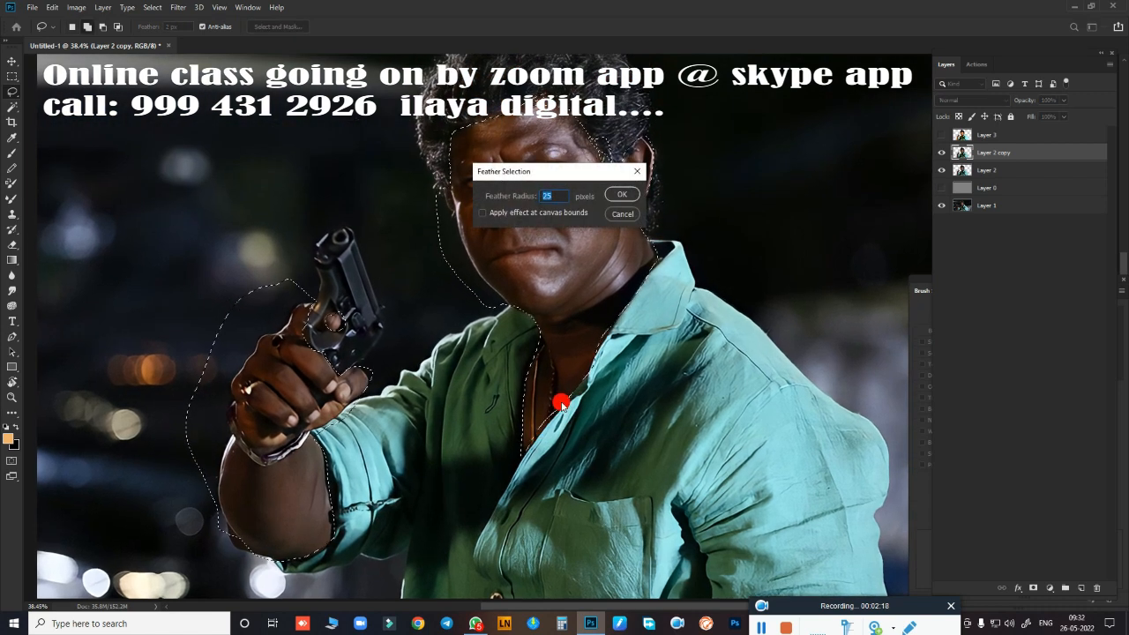
text(20)
key(Return)
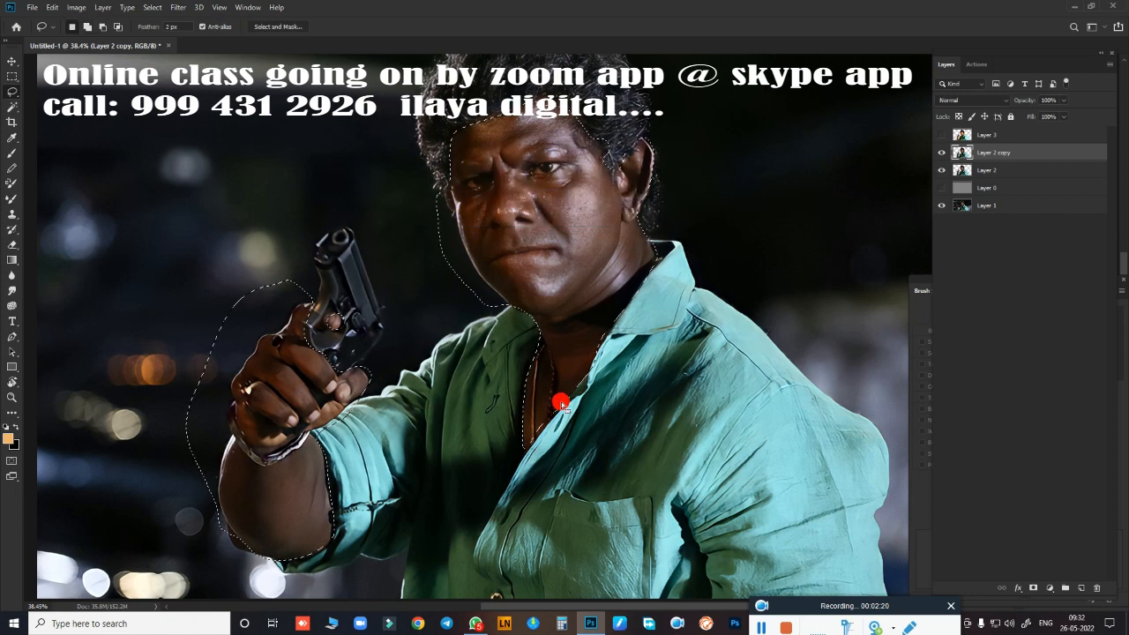
key(ctrl+j)
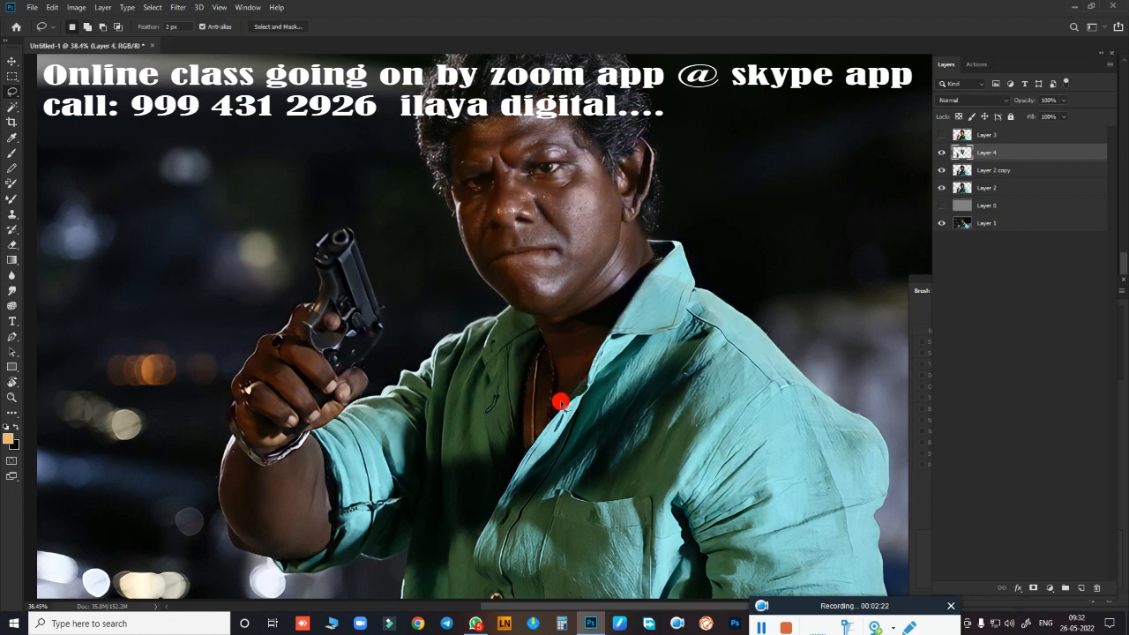
- Make Layer 2 copy active and lasso the entire green shirt, tracing the collar, neck opening and sleeve edges
scroll(546, 335, down, 3)
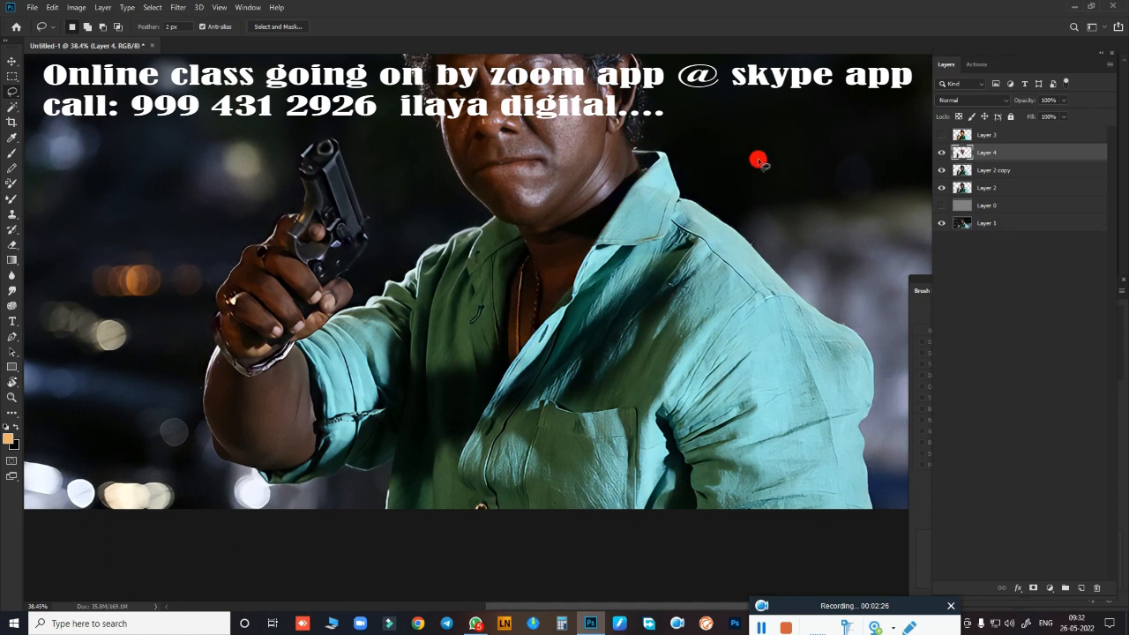
click(983, 174)
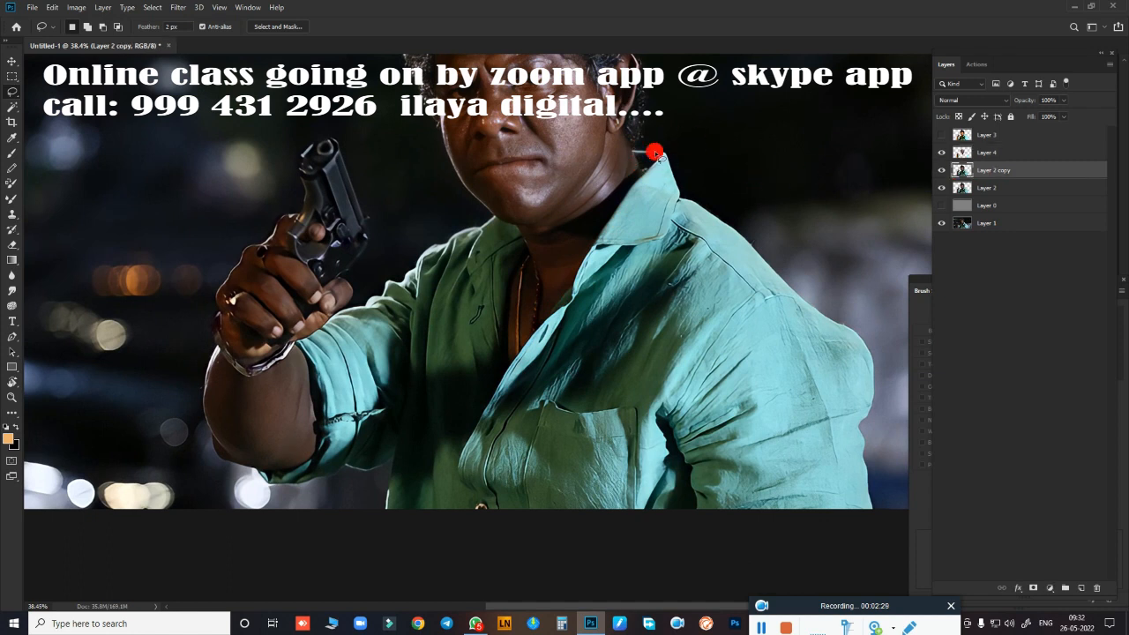
mouse_move(638, 169)
mouse_down()
mouse_move(504, 370)
mouse_move(506, 307)
mouse_move(527, 253)
mouse_move(516, 225)
mouse_move(491, 212)
mouse_move(391, 256)
mouse_move(359, 301)
mouse_move(296, 343)
mouse_move(318, 402)
mouse_move(307, 461)
mouse_move(249, 467)
mouse_move(200, 438)
mouse_move(241, 493)
mouse_move(319, 506)
mouse_move(387, 561)
mouse_move(727, 574)
mouse_move(900, 488)
mouse_move(895, 390)
mouse_move(860, 277)
mouse_move(776, 209)
mouse_move(725, 136)
mouse_up()
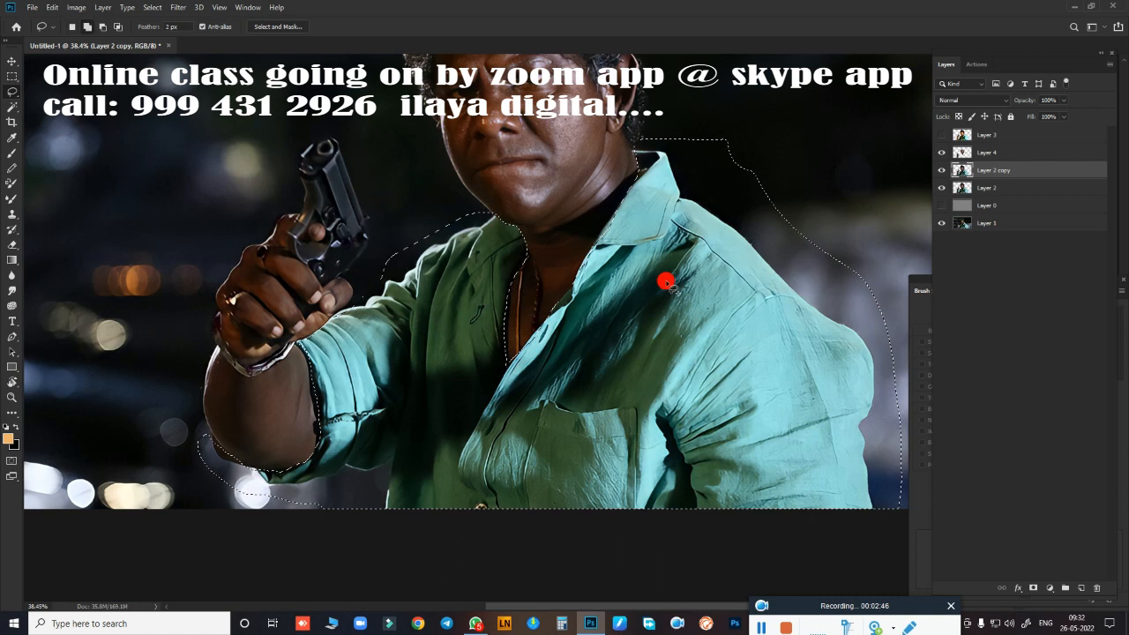
- Feather the shirt selection by 1 pixel and copy it onto a new layer
key(shift+F6)
text(10)
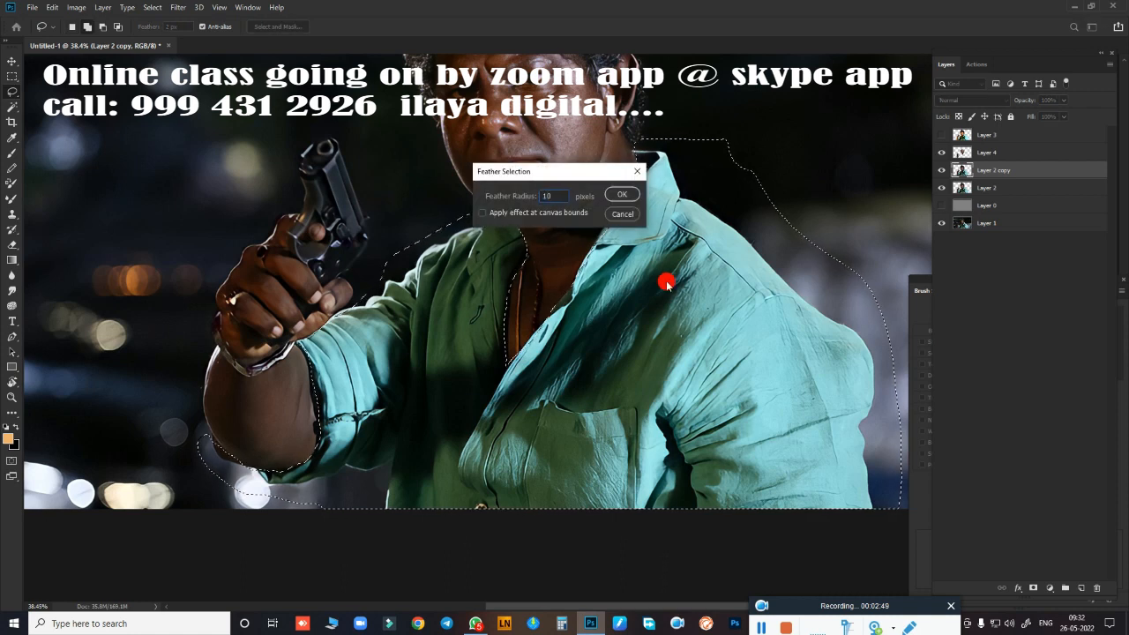
key(BackSpace)
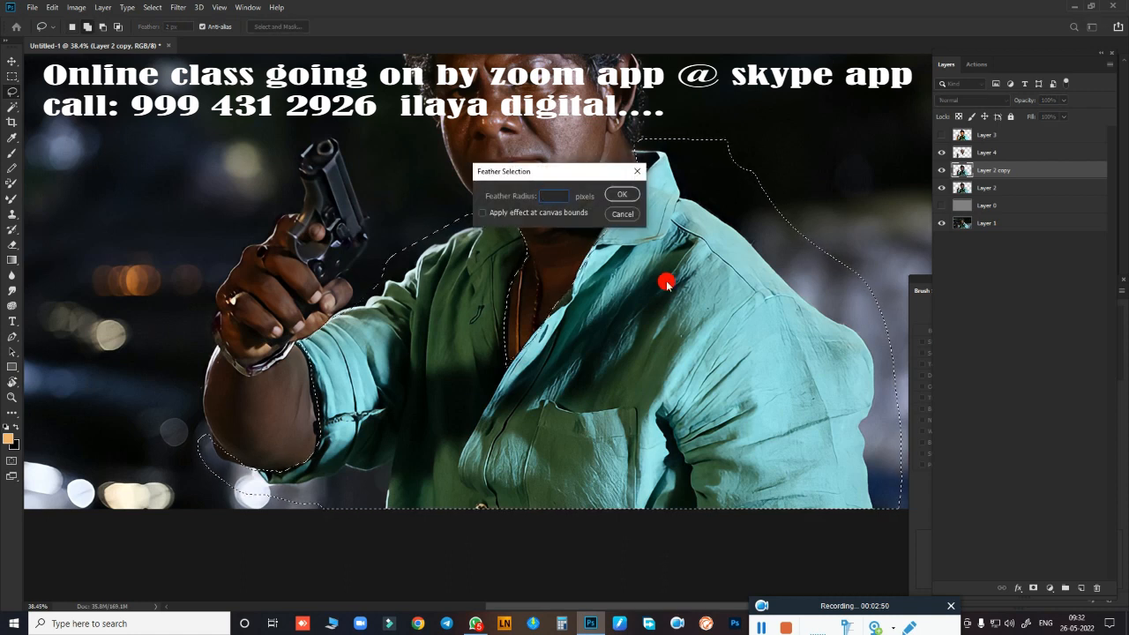
text(1)
key(Return)
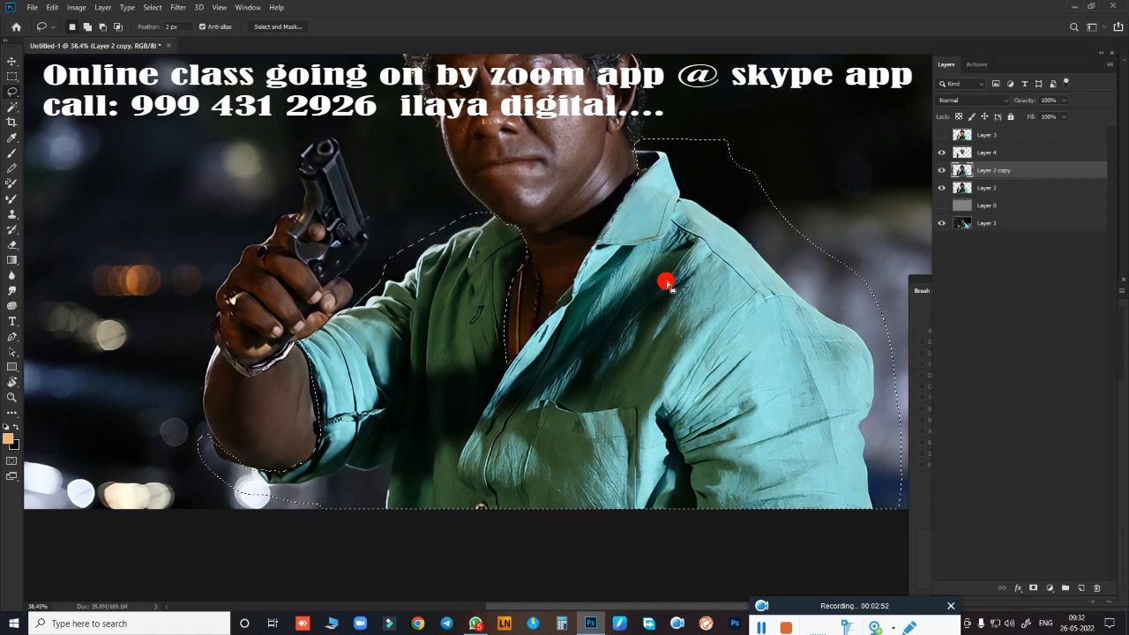
key(ctrl+j)
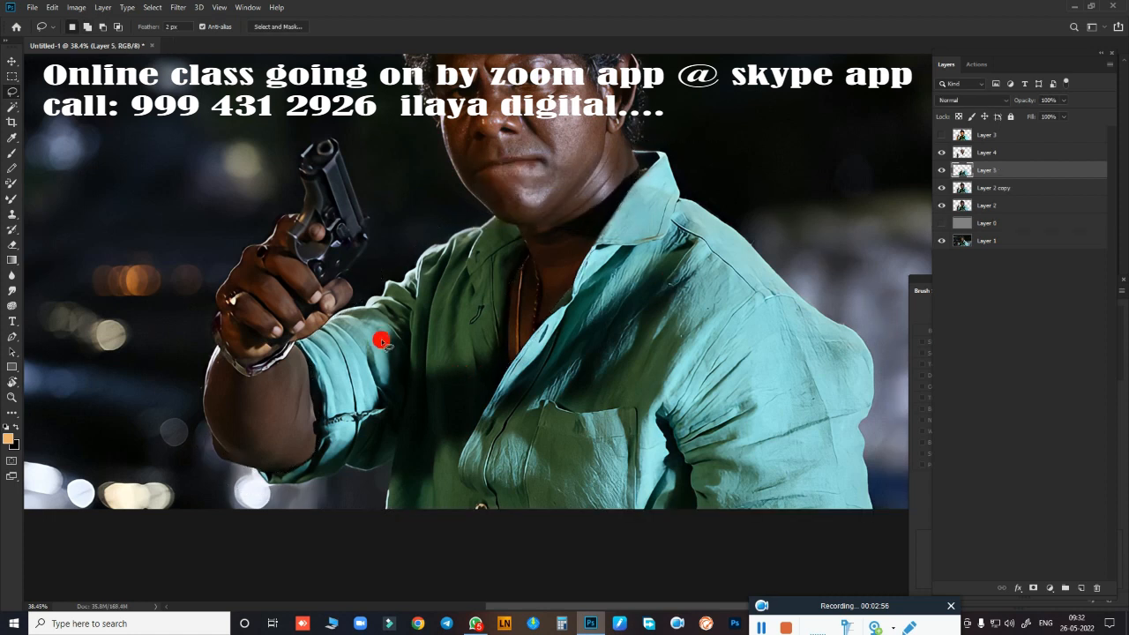
- Lasso the man's hair, following the hairline over the forehead and looping loosely around the head
drag(434, 266, 440, 382)
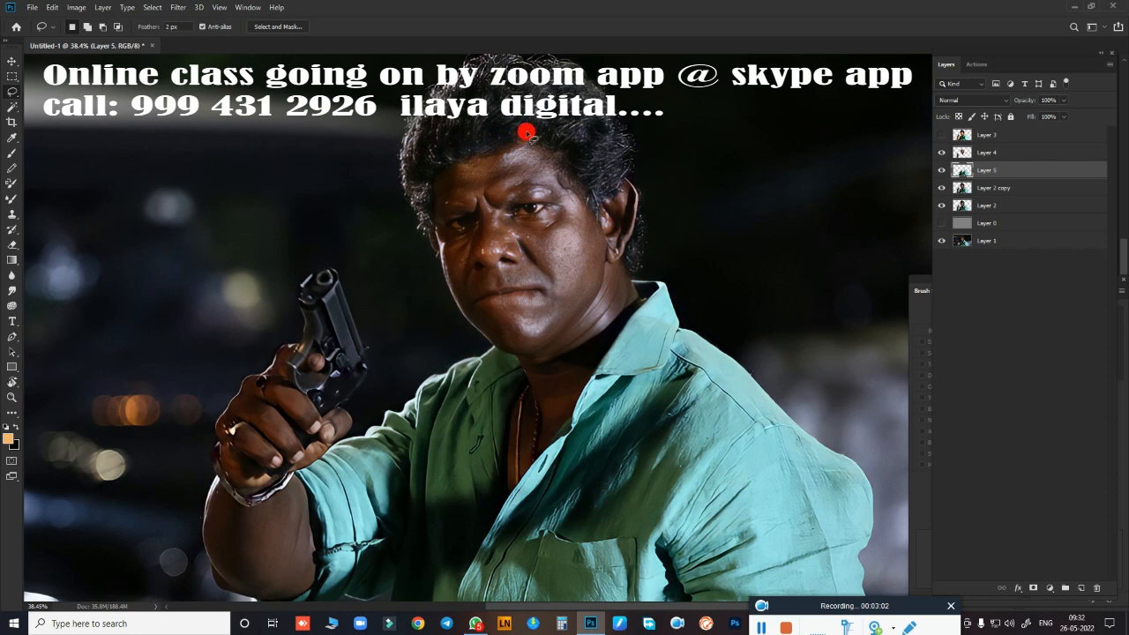
mouse_move(527, 132)
mouse_down()
mouse_move(440, 166)
mouse_move(432, 234)
mouse_move(413, 241)
mouse_move(336, 164)
mouse_move(425, 29)
mouse_move(649, 57)
mouse_move(709, 210)
mouse_move(632, 280)
mouse_move(623, 255)
mouse_move(637, 193)
mouse_up()
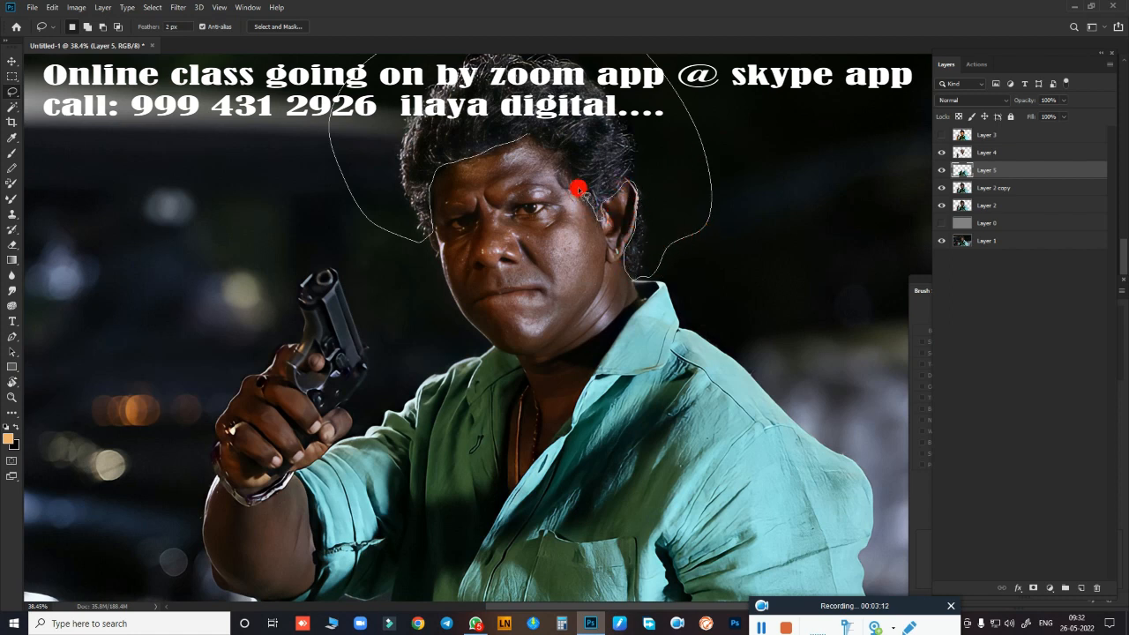
drag(543, 147, 529, 146)
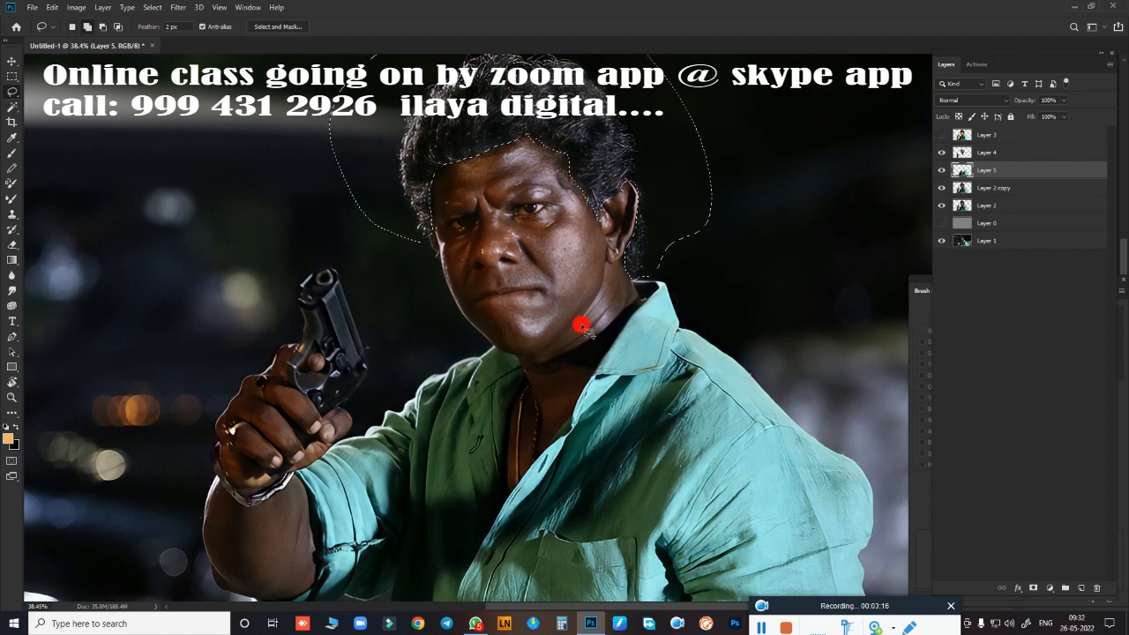
- Feather the hair selection by 1 pixel and copy the hair from Layer 2 copy onto a new layer
key(shift+F6)
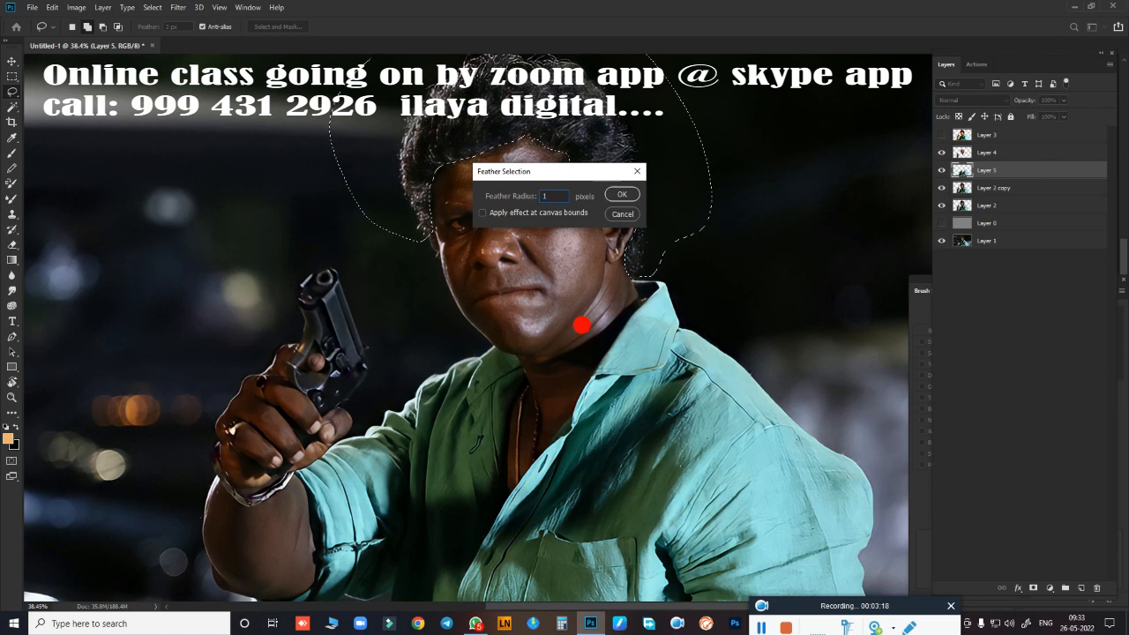
key(Return)
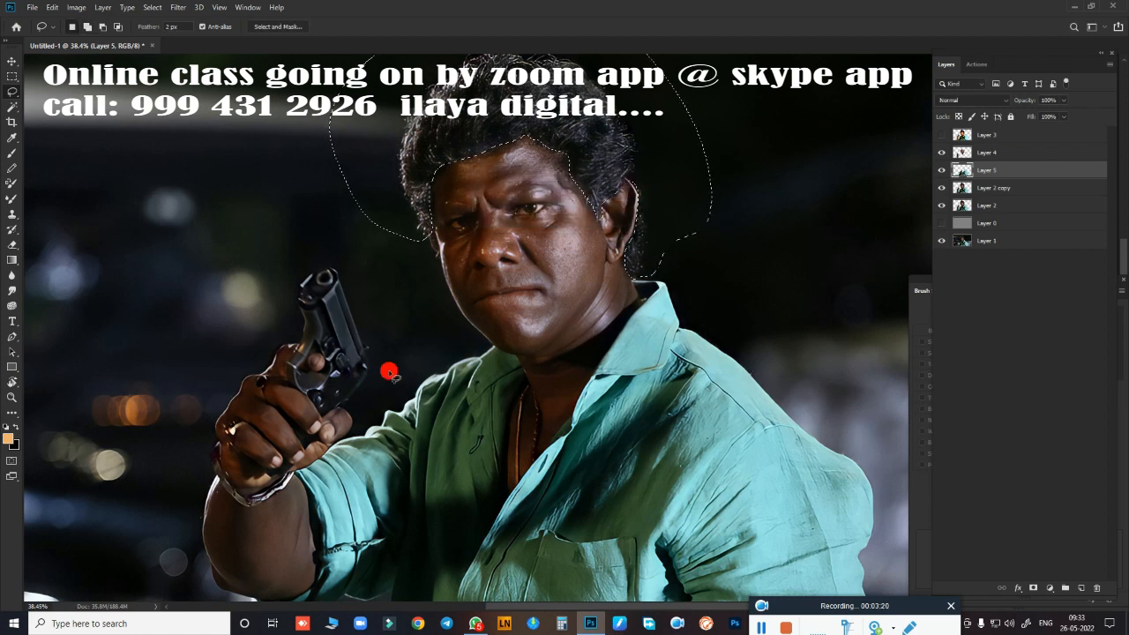
click(1028, 187)
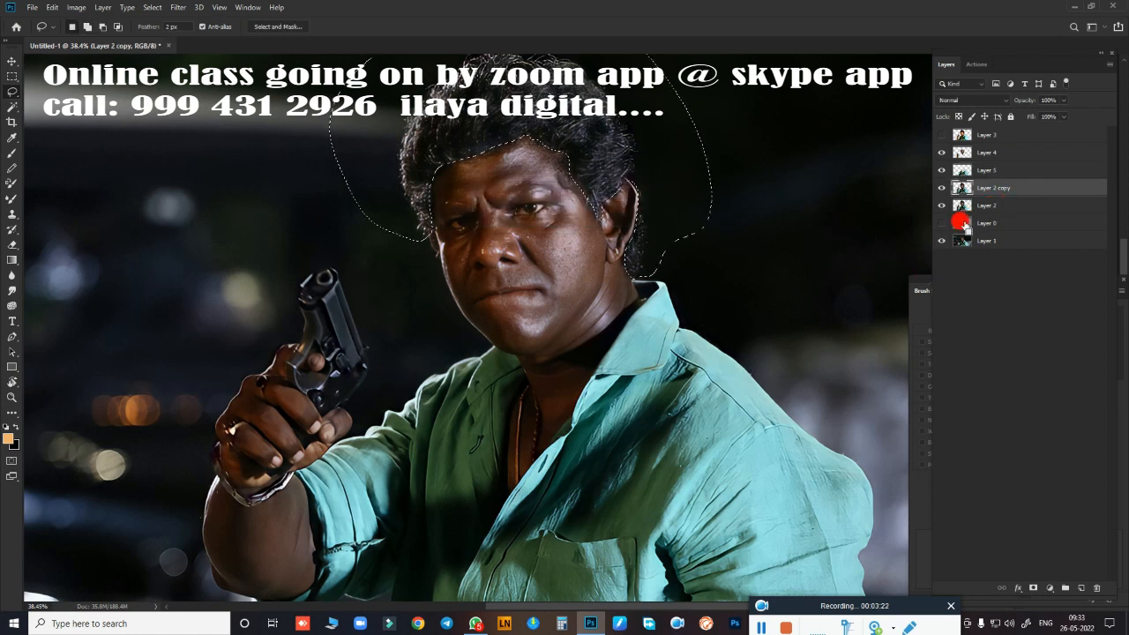
key(ctrl+j)
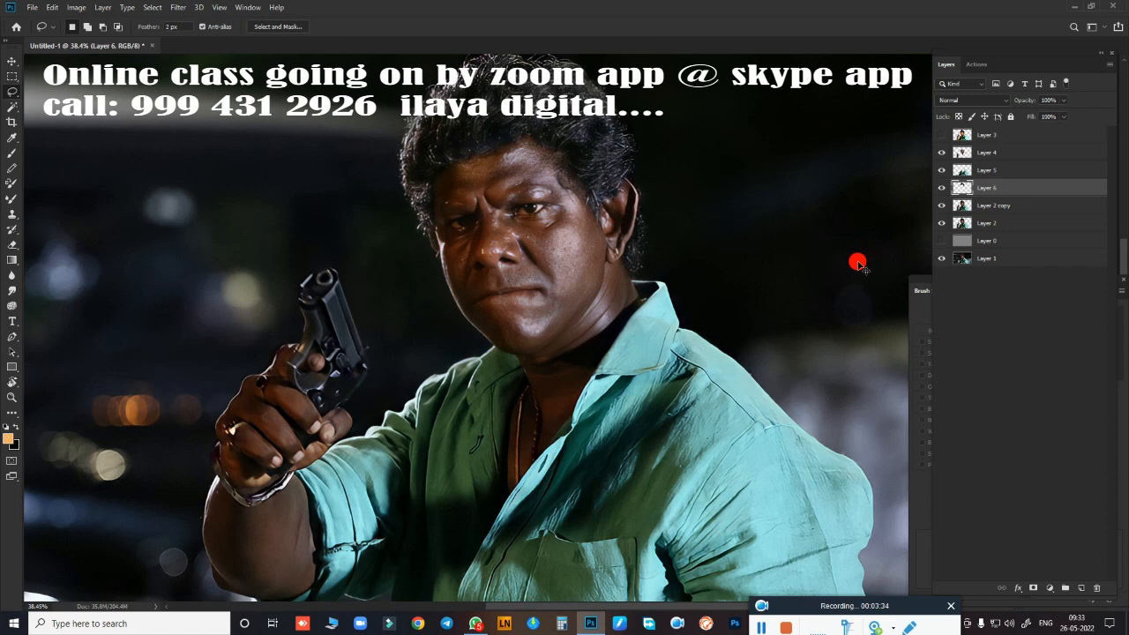
- Deepen the dark tones of the hair on Layer 6 with Curves by moving the black point inward
key(ctrl+m)
drag(756, 54, 863, 54)
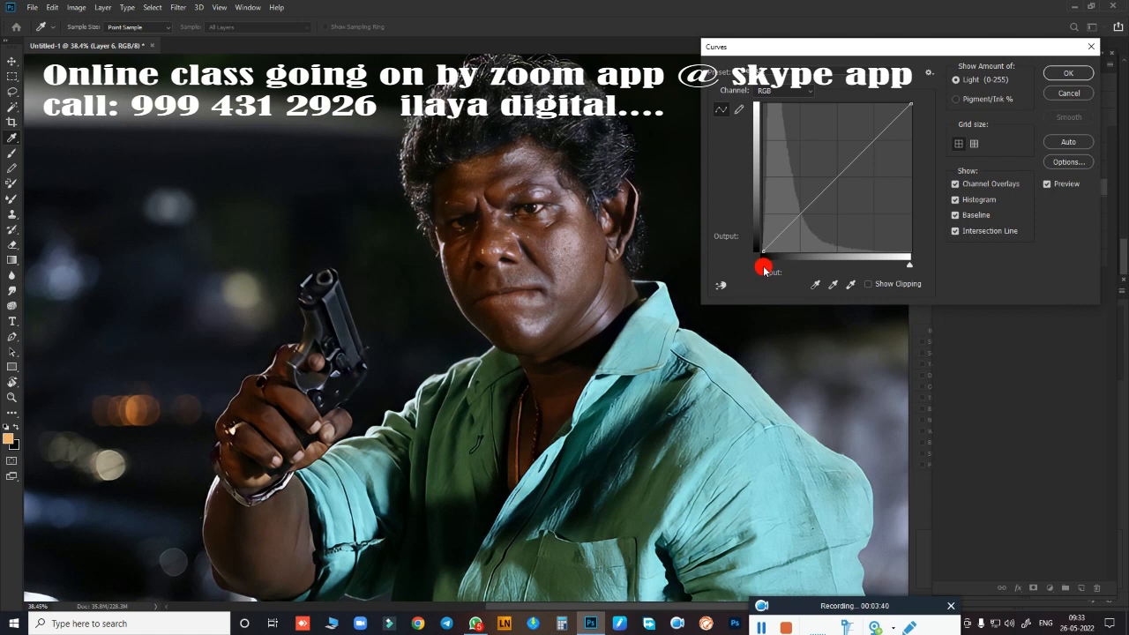
drag(764, 264, 767, 270)
drag(789, 267, 775, 268)
click(1067, 74)
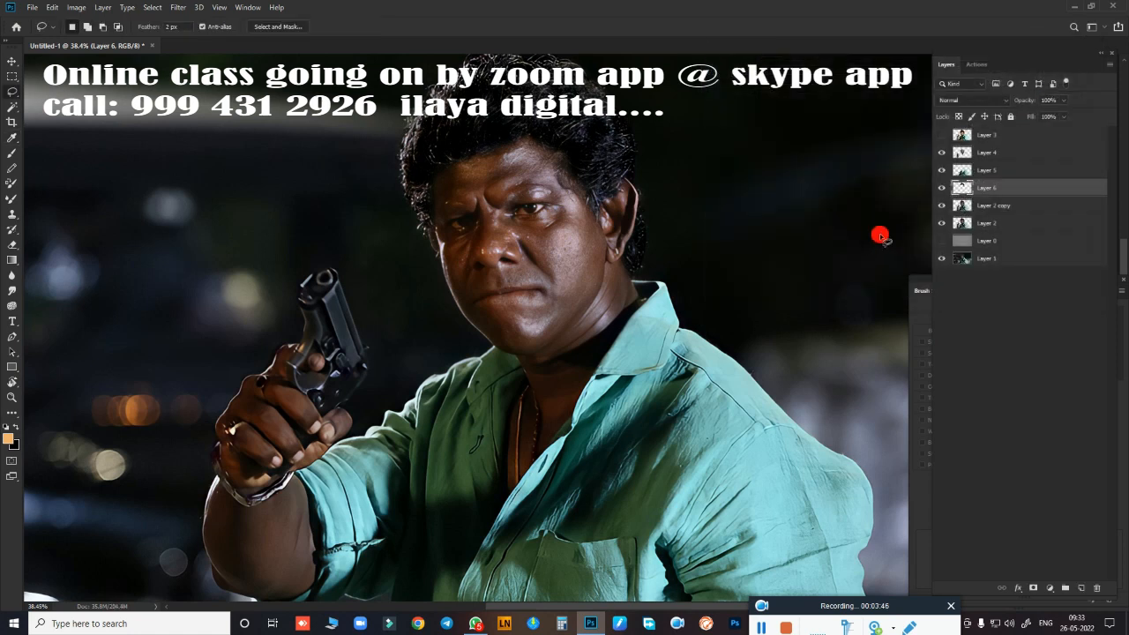
- Darken the hair on Layer 6 further with Hue/Saturation, setting Lightness to -26
key(ctrl+u)
mouse_move(910, 448)
mouse_down()
mouse_move(891, 447)
mouse_move(902, 450)
mouse_up()
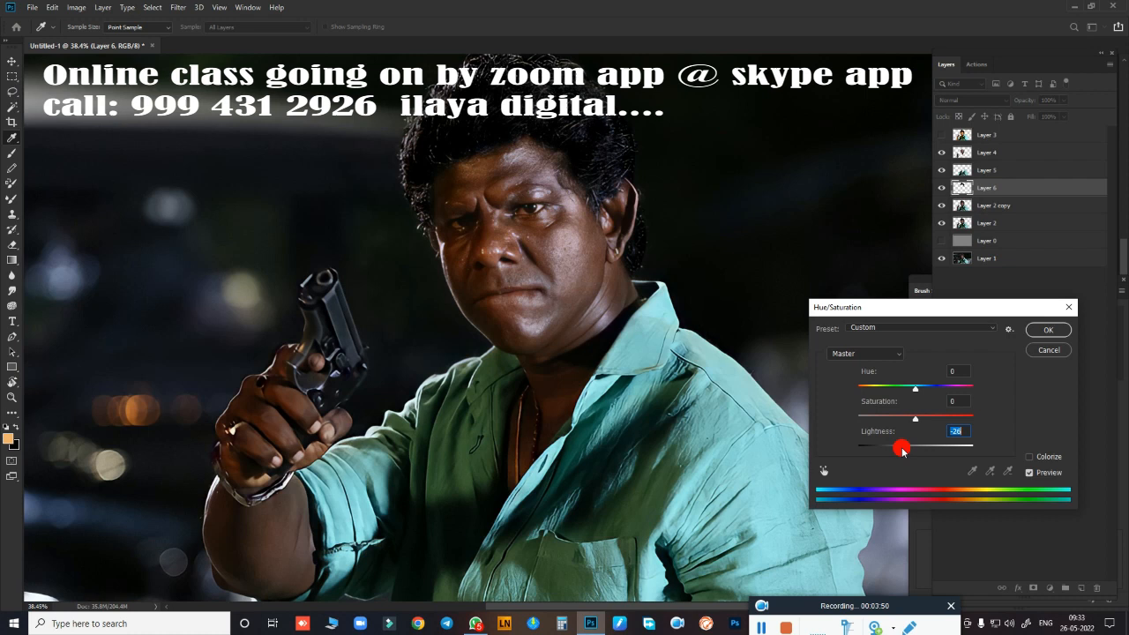
click(1049, 329)
key(l)
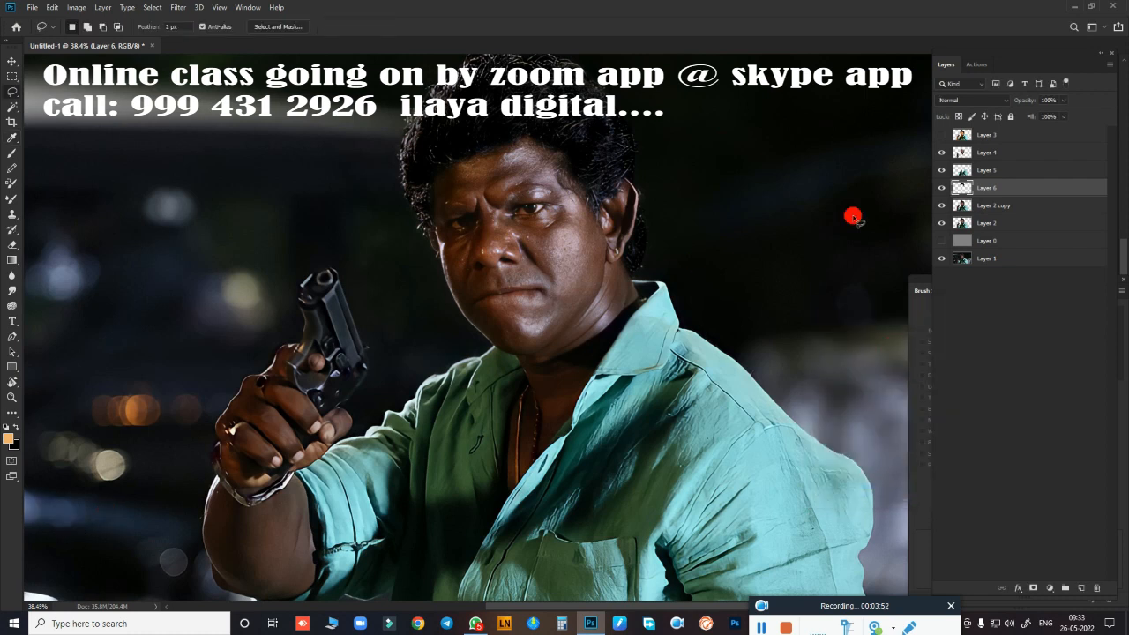
- Compare the hair with and without Layer 6, leave that layer shown, and hide Layer 2
click(941, 188)
click(941, 188)
click(941, 188)
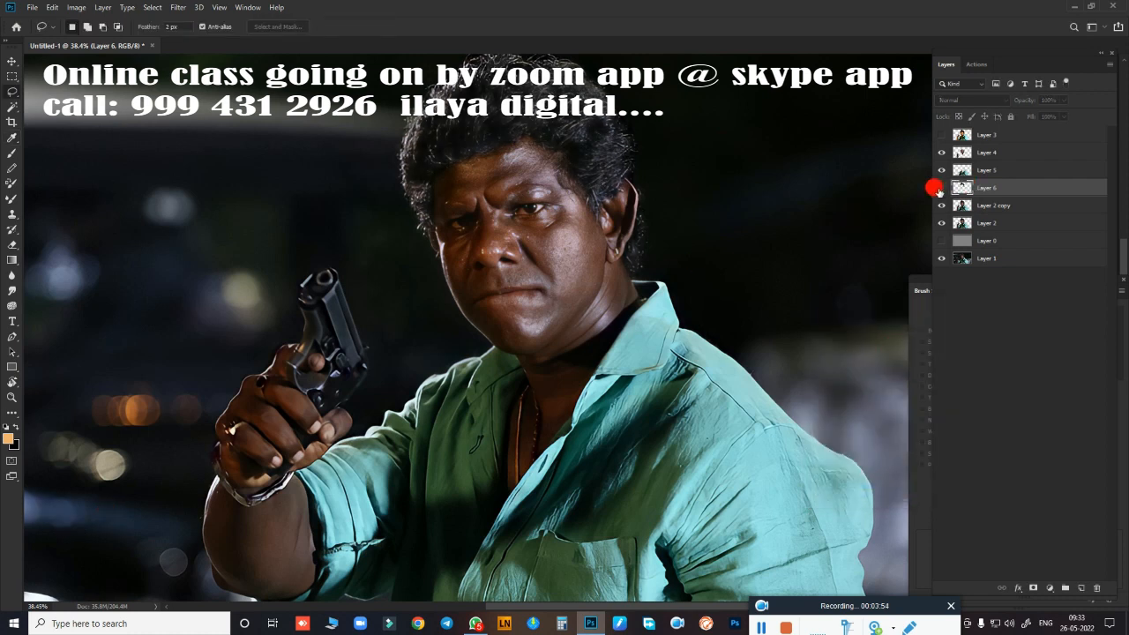
click(940, 188)
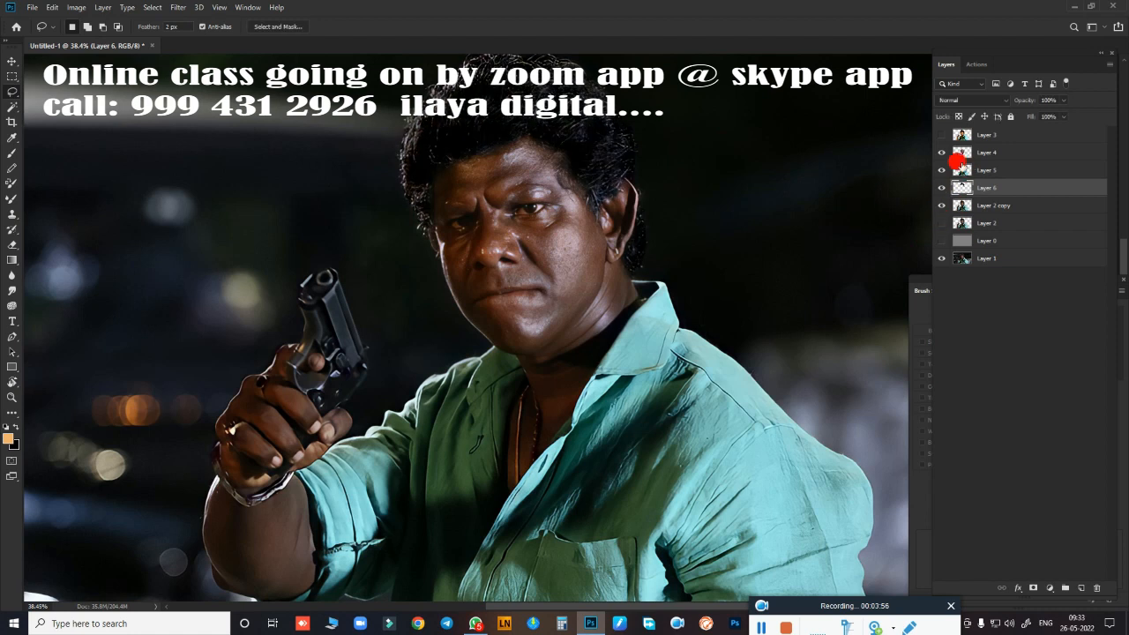
- Make the shirt's Layer 5 active and deepen its shadows with Curves, setting the RGB black point input to 19
click(943, 170)
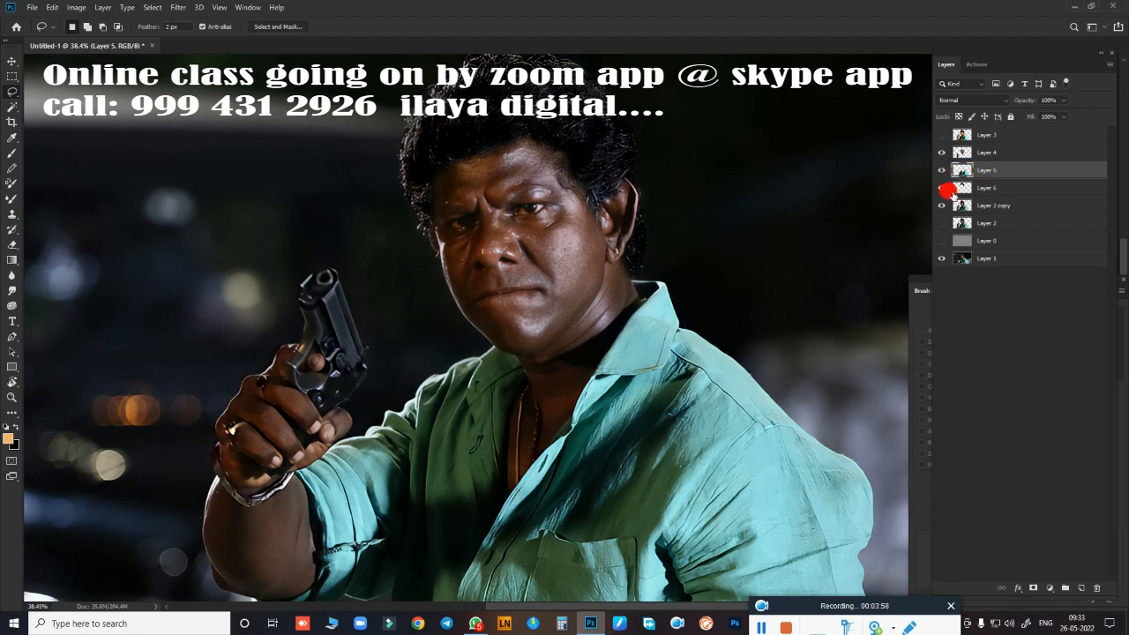
drag(702, 330, 692, 216)
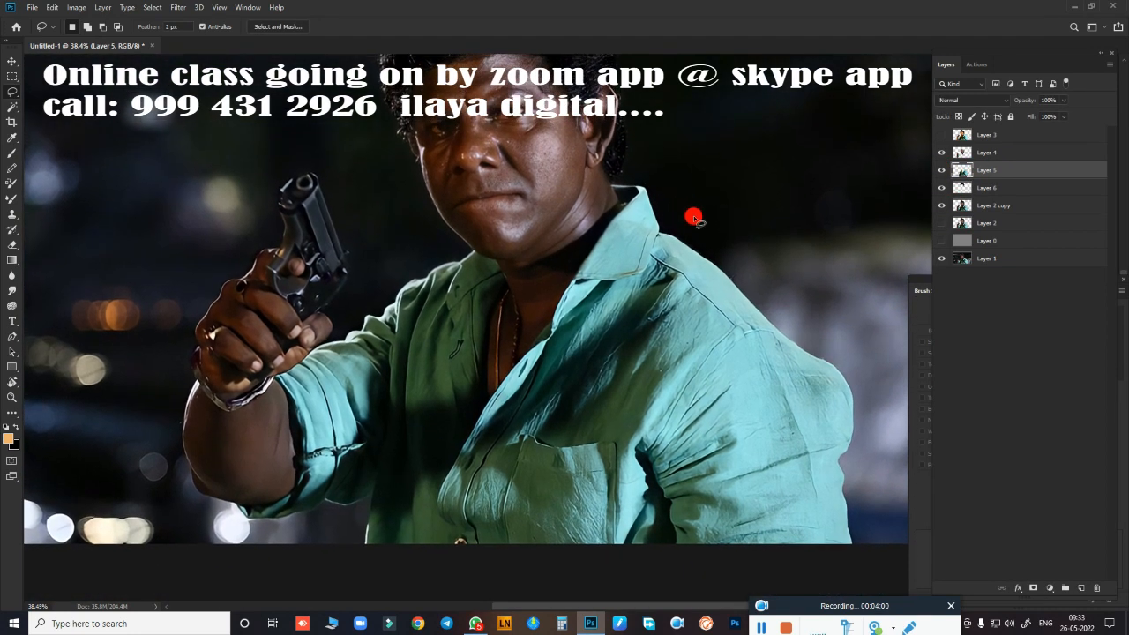
key(ctrl+m)
mouse_move(763, 271)
mouse_down()
mouse_move(783, 269)
mouse_move(772, 269)
mouse_up()
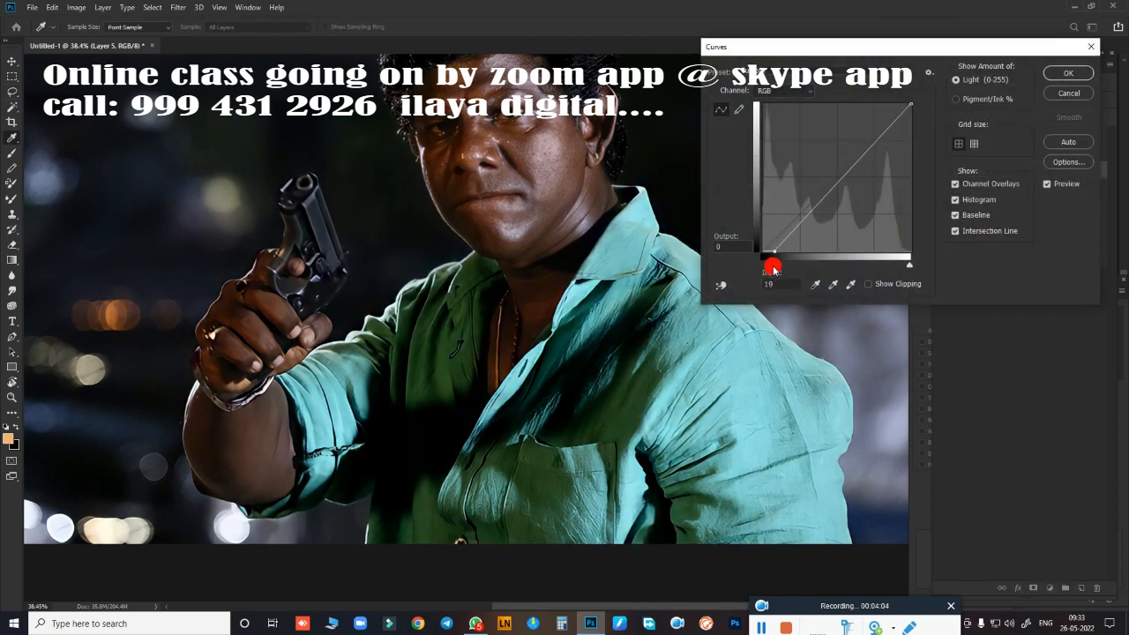
- Brighten the shirt's green and blue curves by setting their white point inputs to 209 and 227
click(787, 91)
click(782, 122)
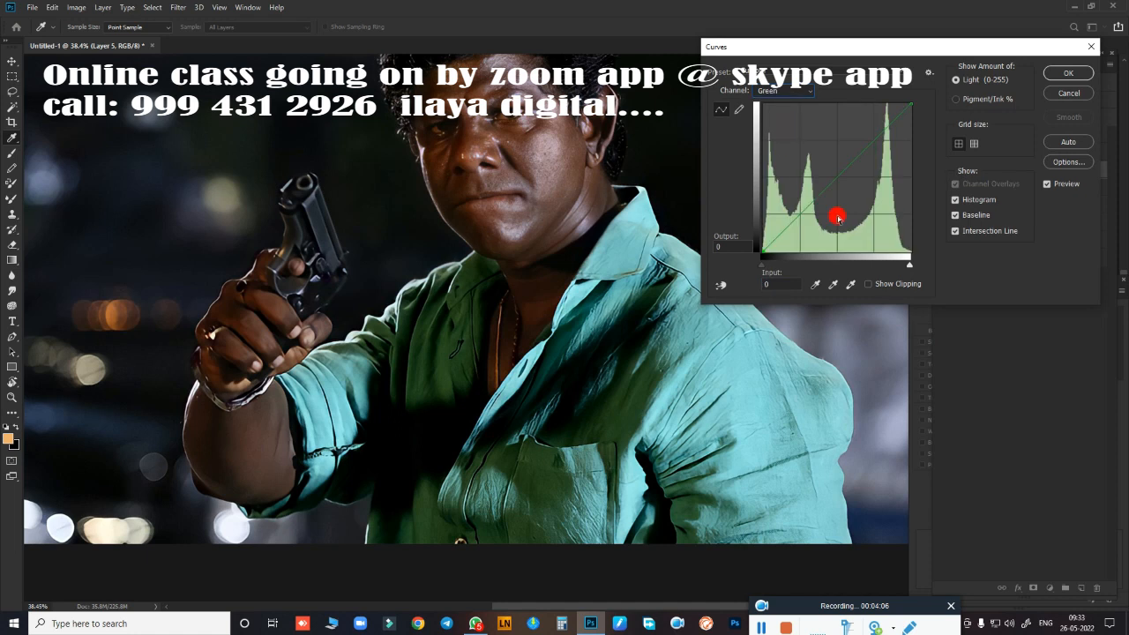
drag(908, 262, 884, 269)
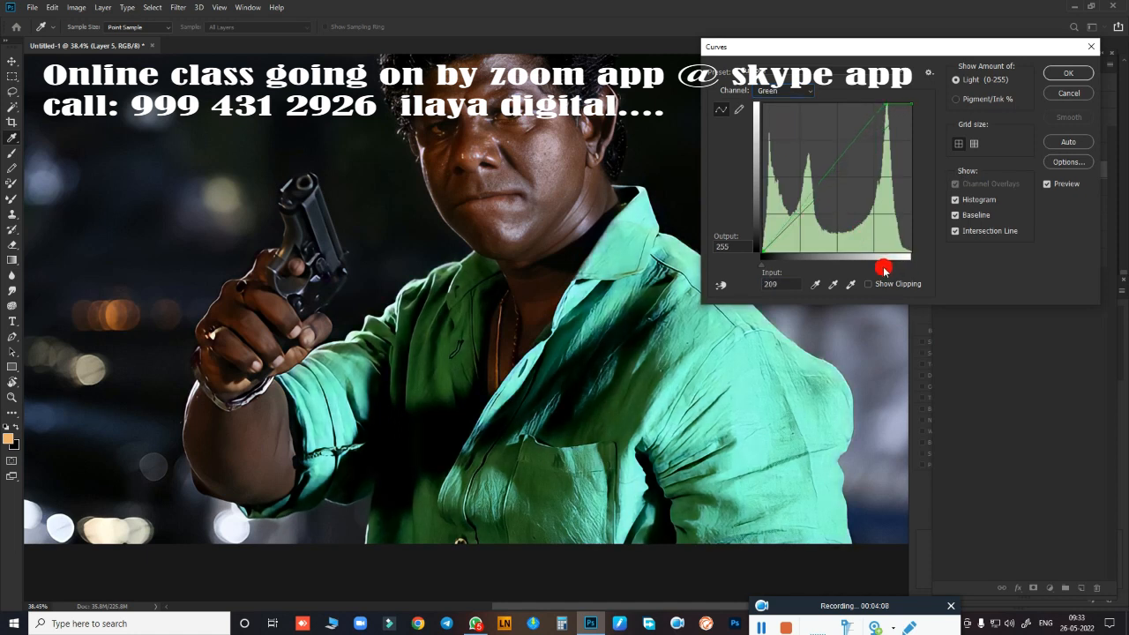
click(787, 91)
click(781, 132)
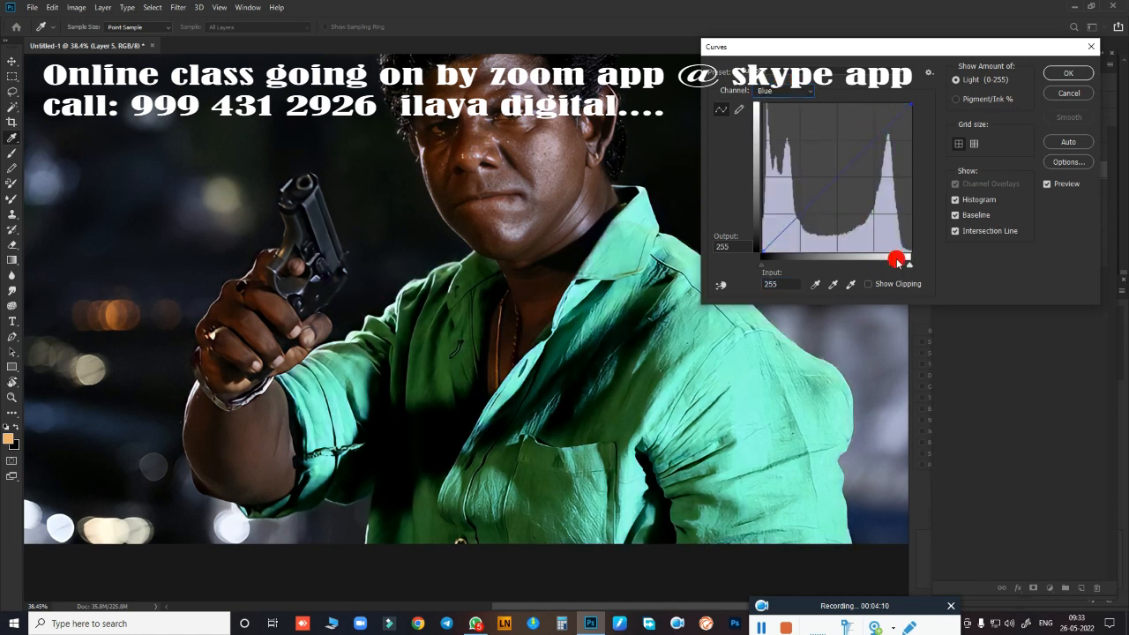
drag(909, 263, 894, 266)
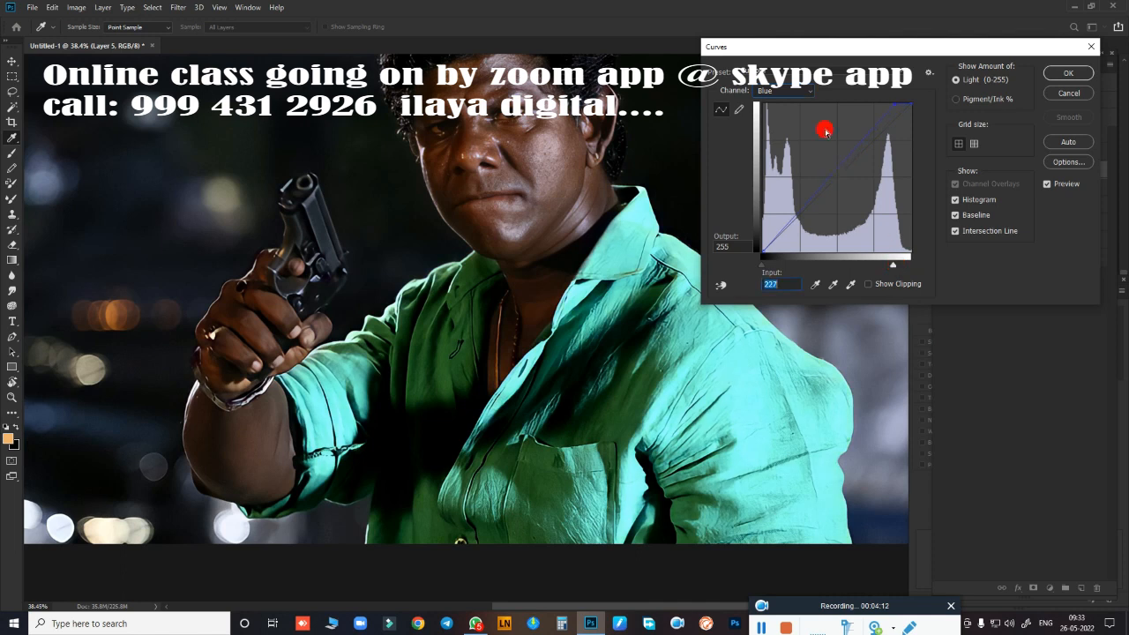
- Set the red curve's white point input to 228 and apply the Curves adjustment to the shirt
click(787, 90)
click(780, 113)
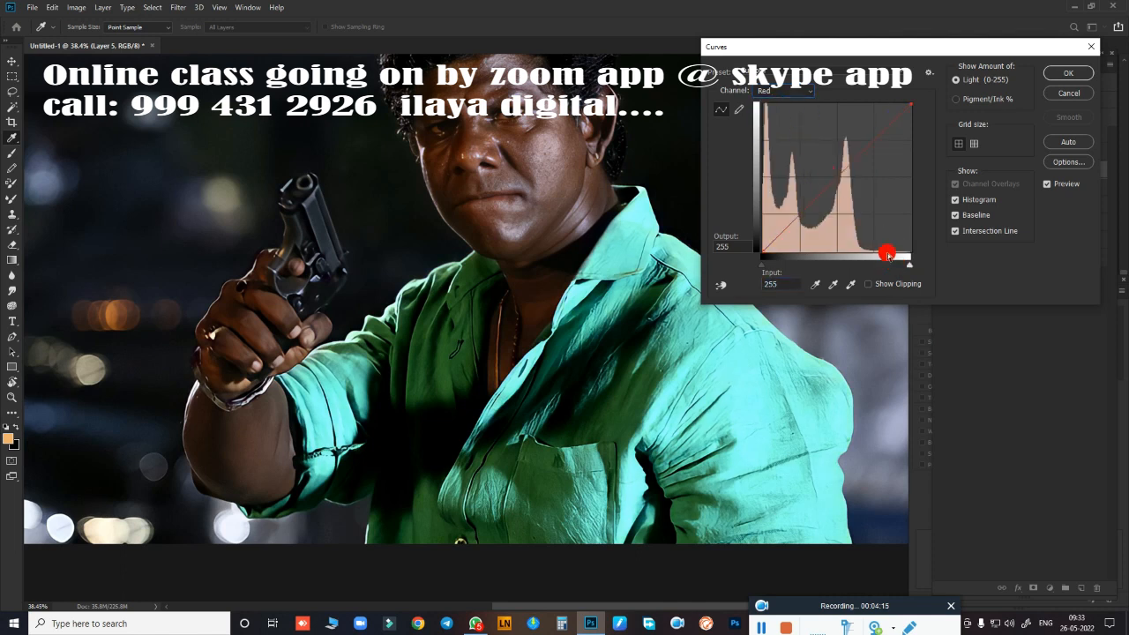
drag(909, 261, 894, 261)
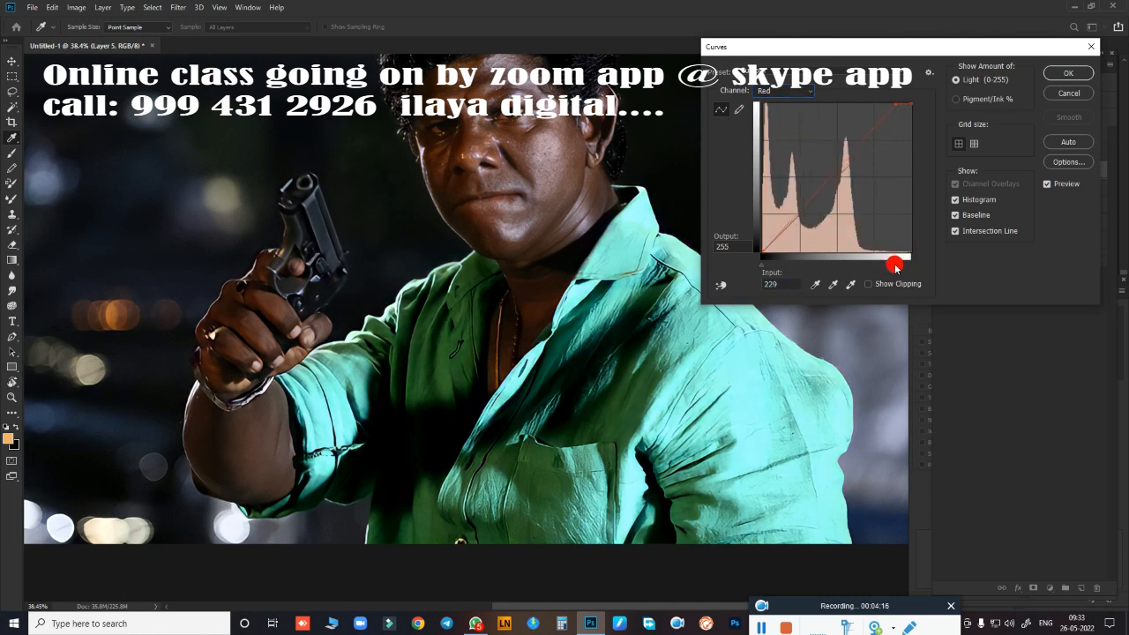
click(789, 91)
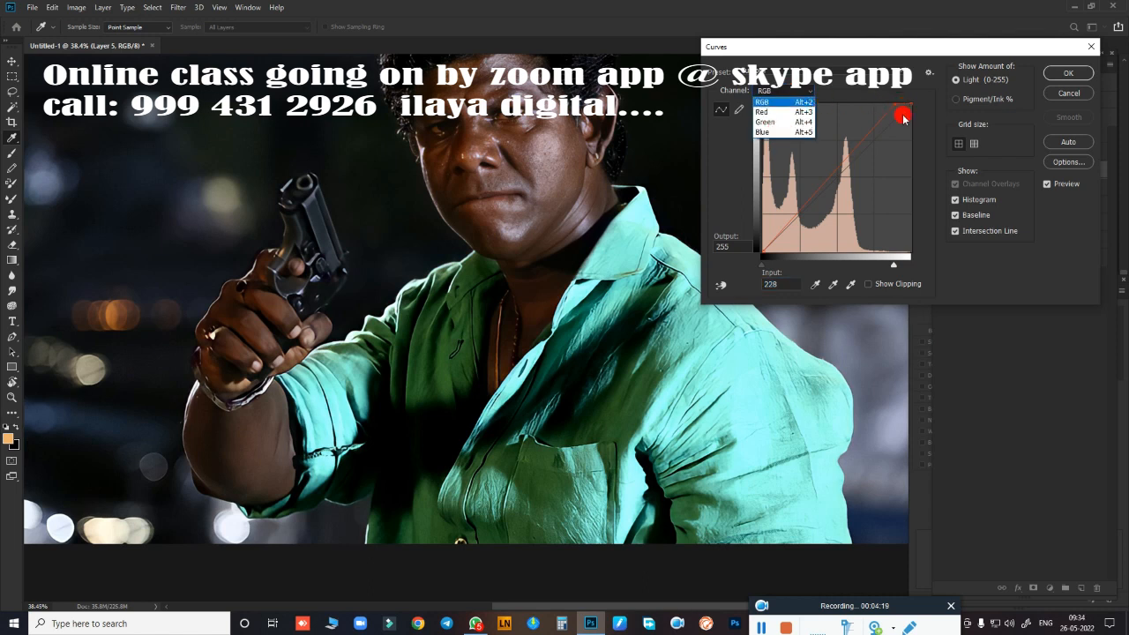
click(1059, 74)
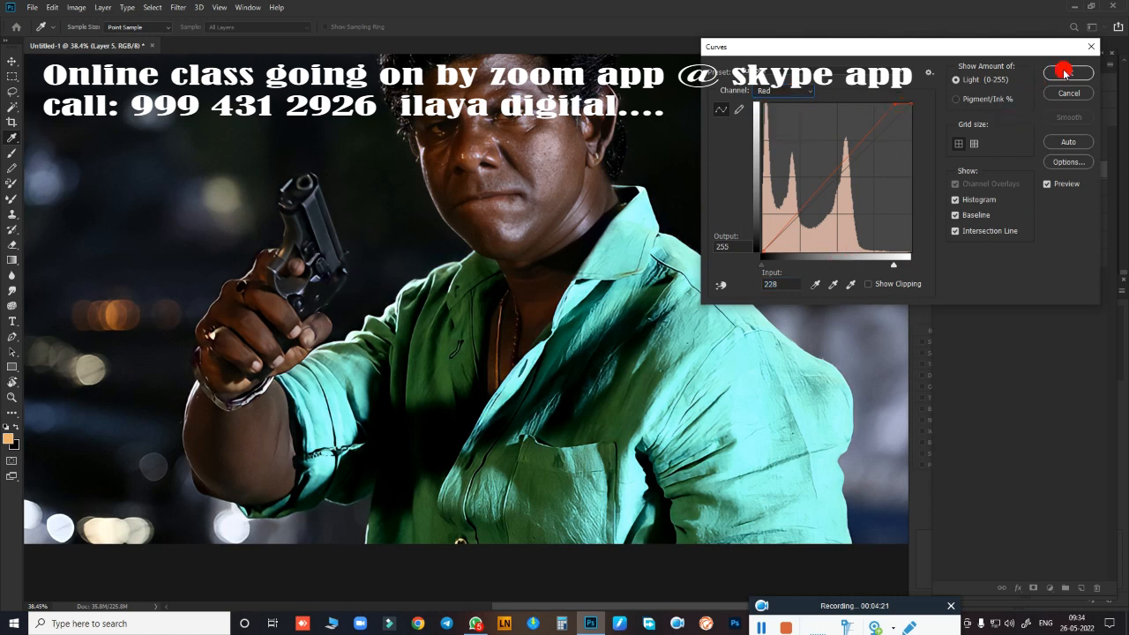
click(1064, 72)
- Increase the shirt's colour saturation on Layer 5 with Hue/Saturation
key(ctrl+u)
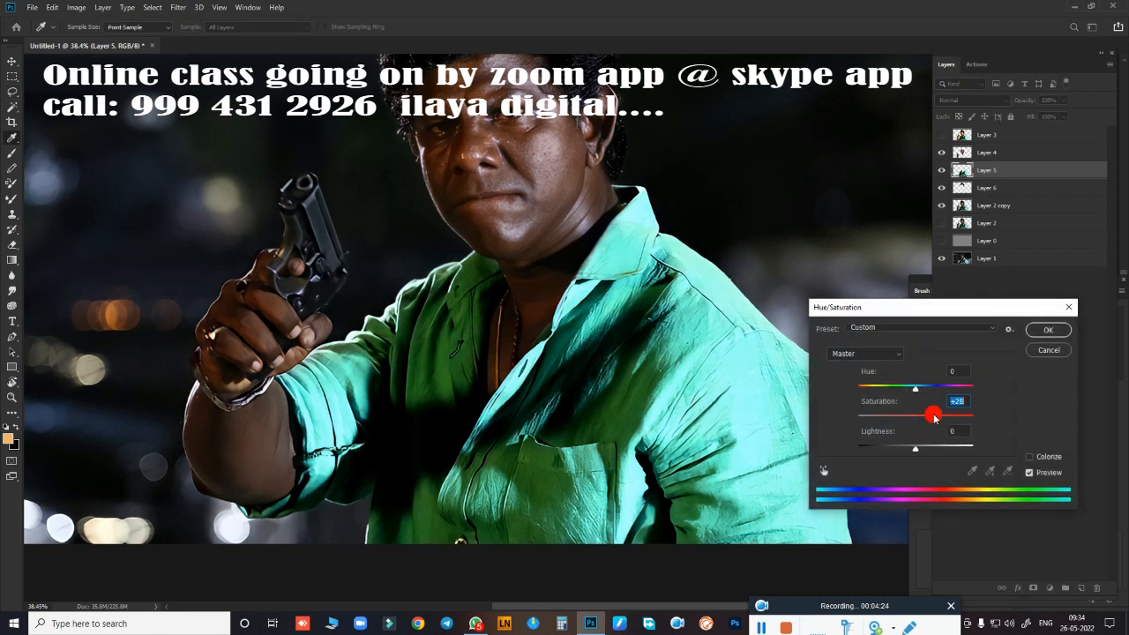
drag(933, 417, 949, 416)
click(1043, 330)
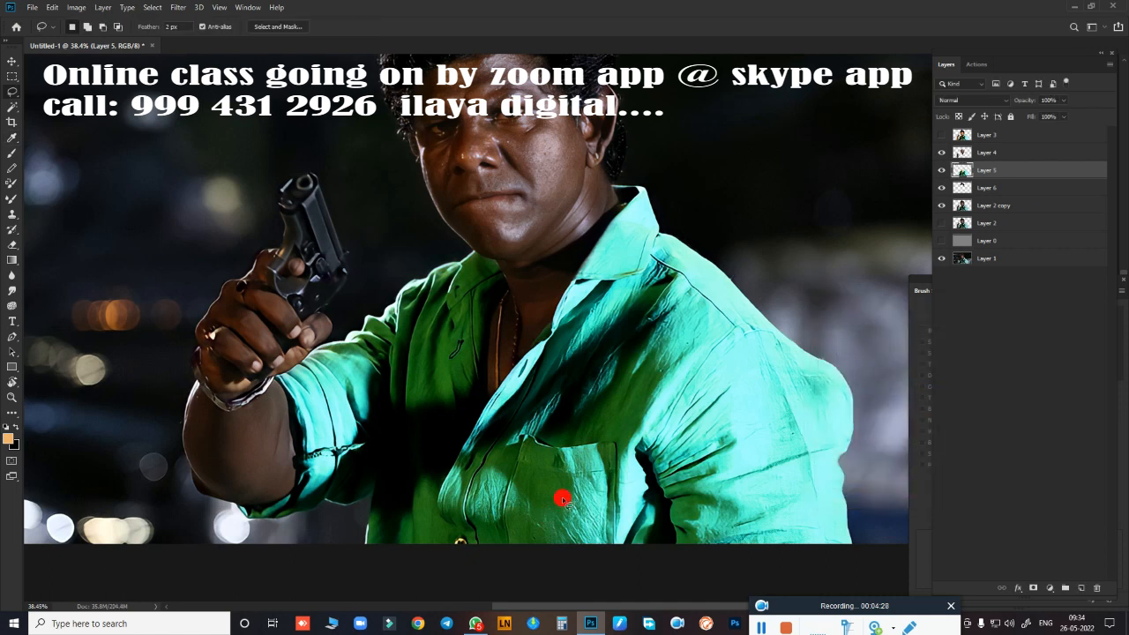
- Toggle Layer 5's visibility to compare the shirt before and after the colour adjustments
click(940, 170)
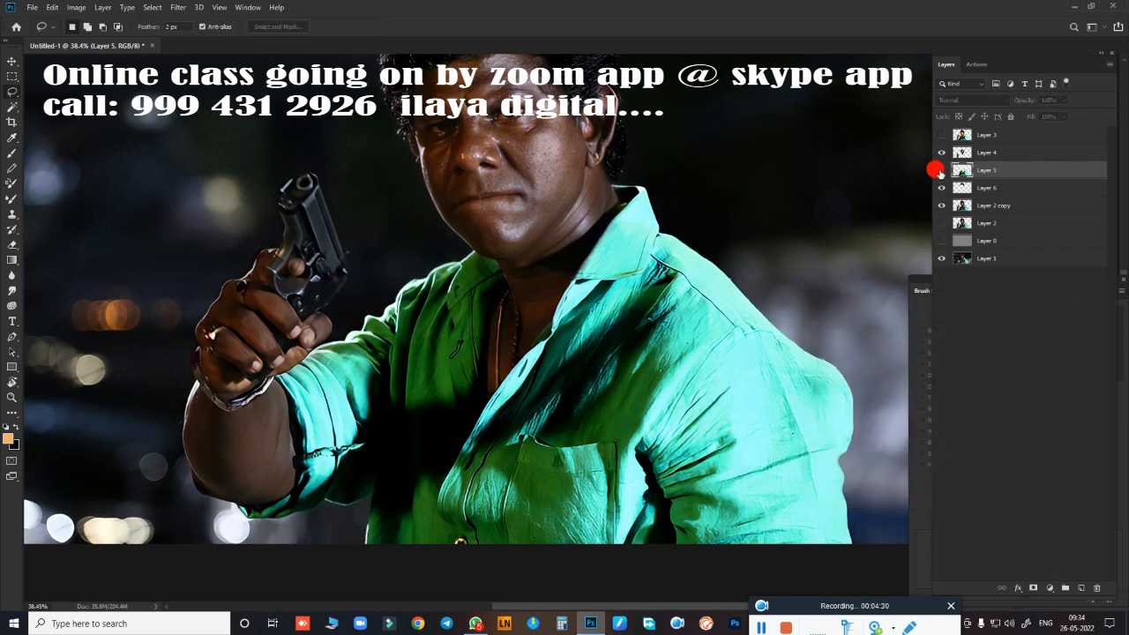
click(939, 171)
click(940, 171)
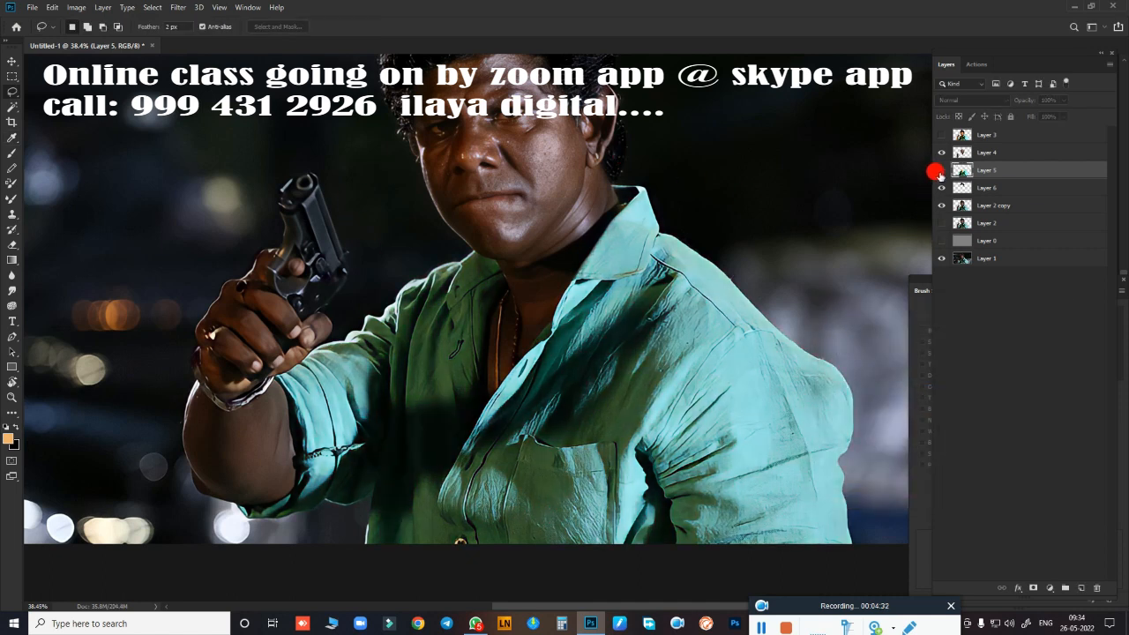
click(940, 171)
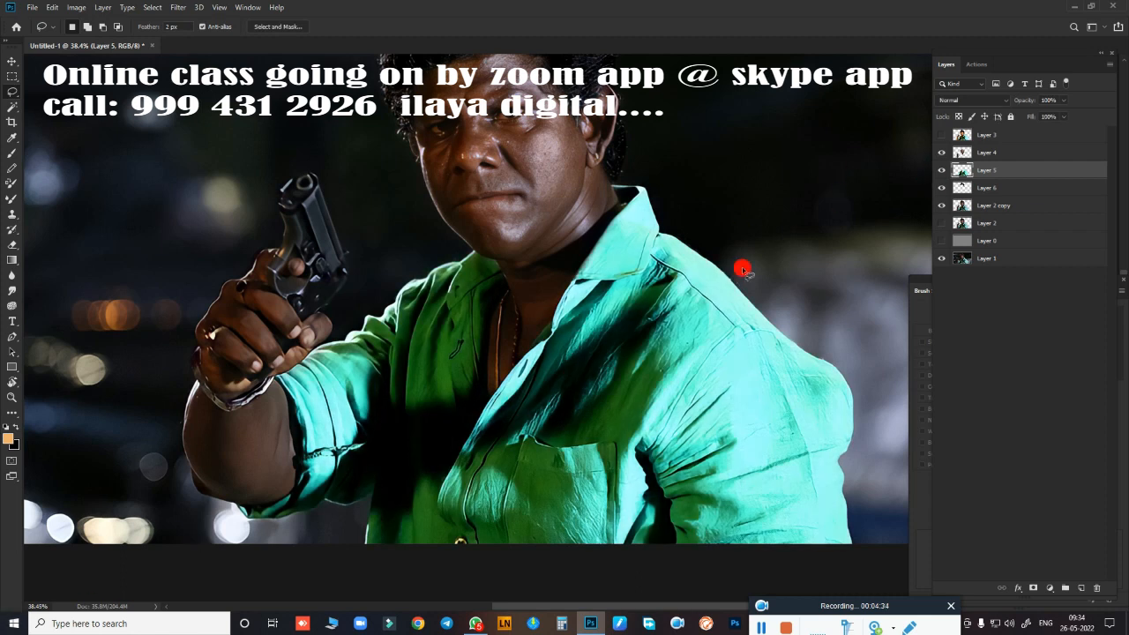
- Make the skin's Layer 4 active and brighten it with the Brightness/Contrast adjustment
click(988, 152)
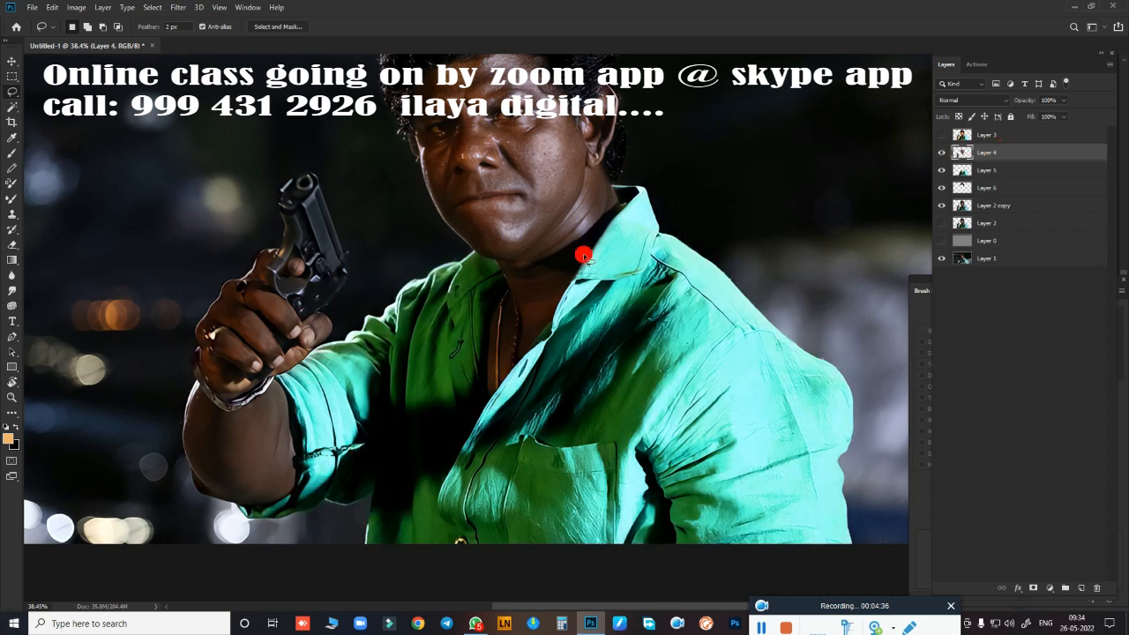
drag(566, 236, 575, 298)
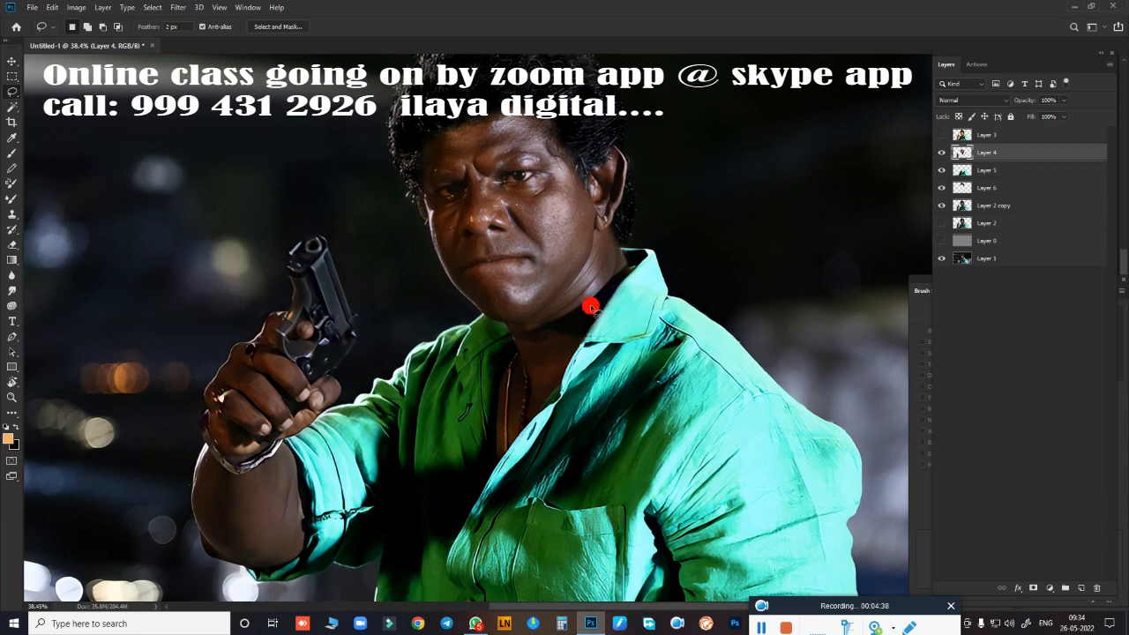
key(alt+i)
key(Escape)
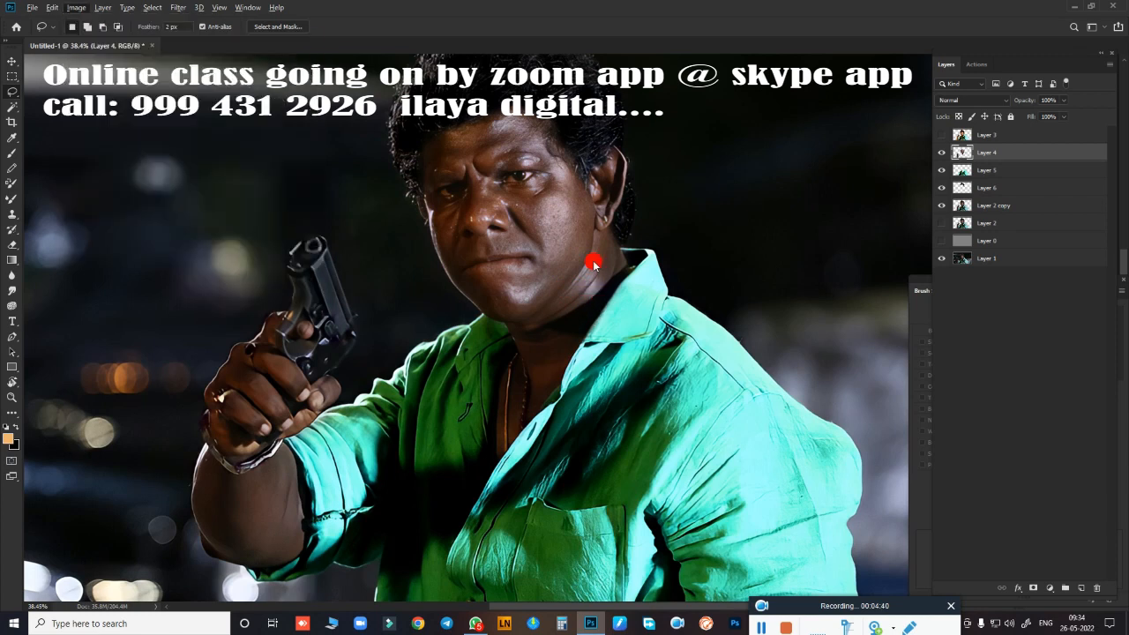
key(a)
key(c)
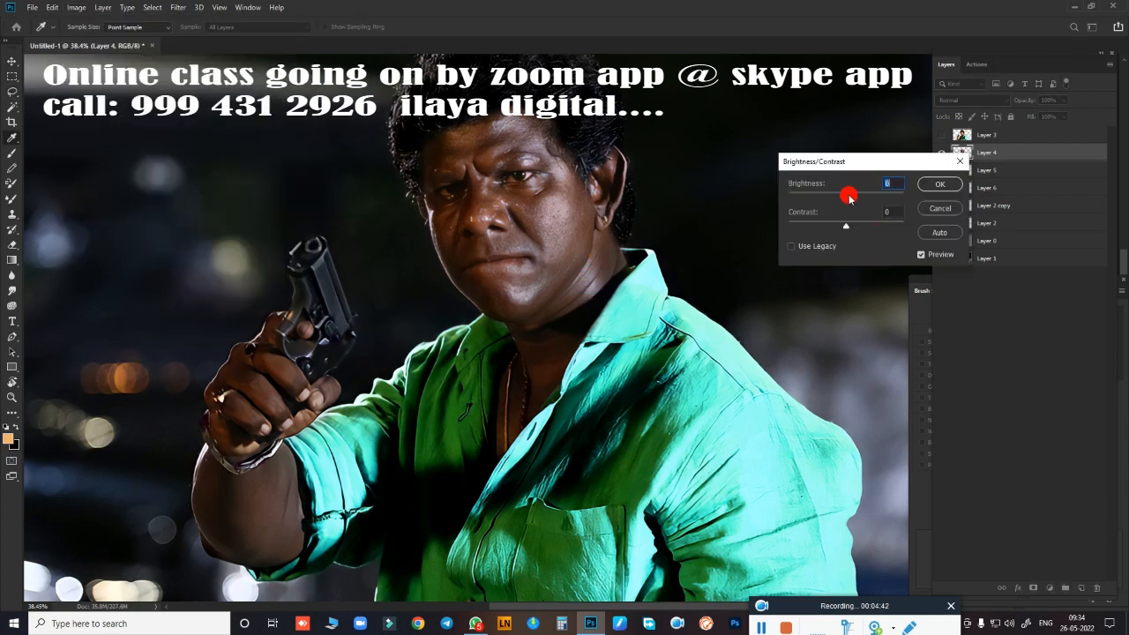
drag(850, 197, 861, 196)
click(938, 183)
key(l)
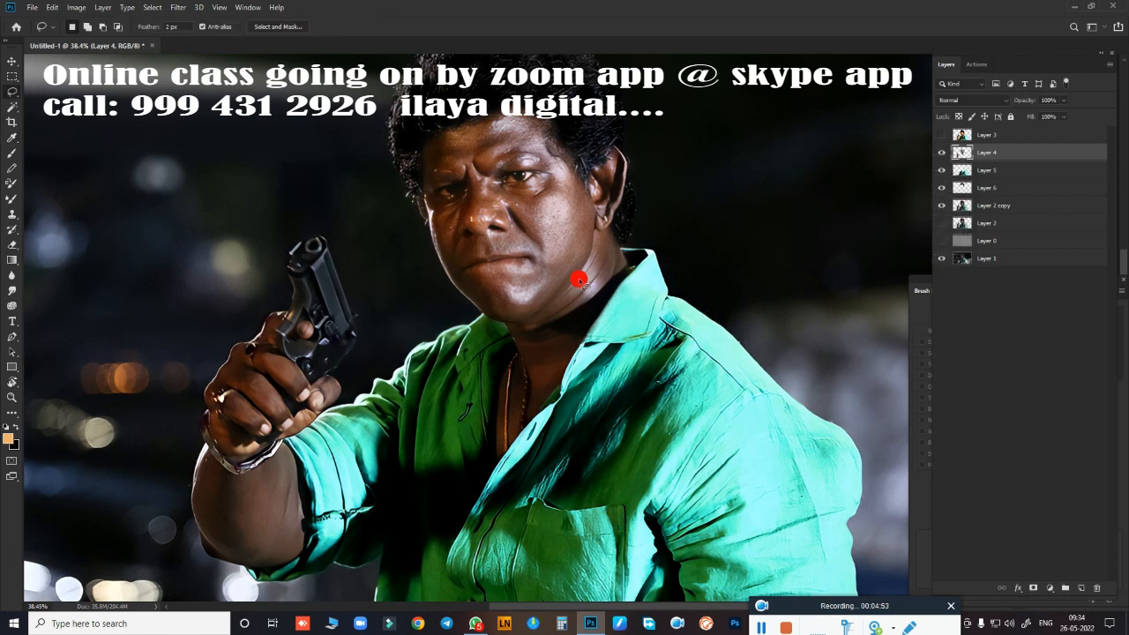
- Apply Selective Color to the skin's Neutrals on Layer 4 with Cyan -4, Yellow +9 and Black -10
click(76, 8)
mouse_move(97, 38)
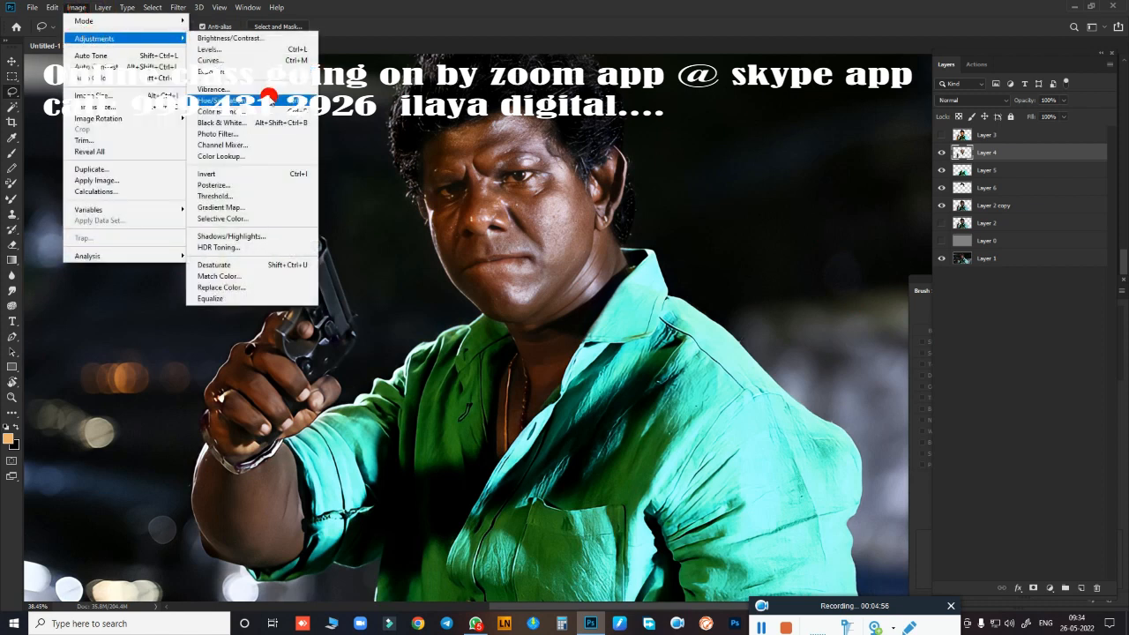
click(254, 217)
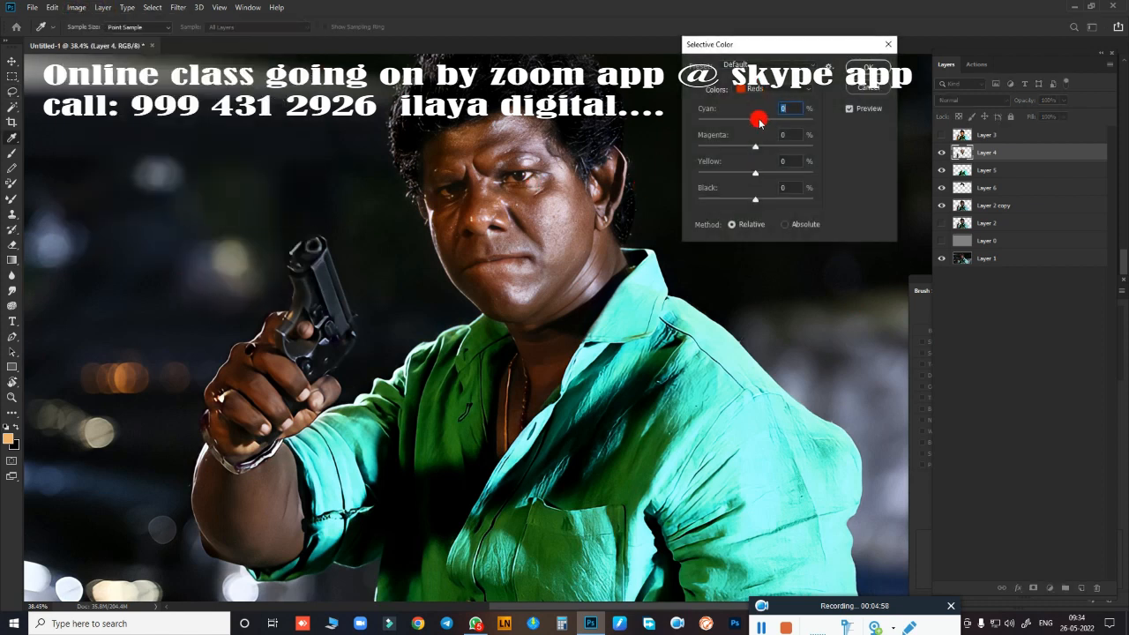
click(767, 90)
click(758, 178)
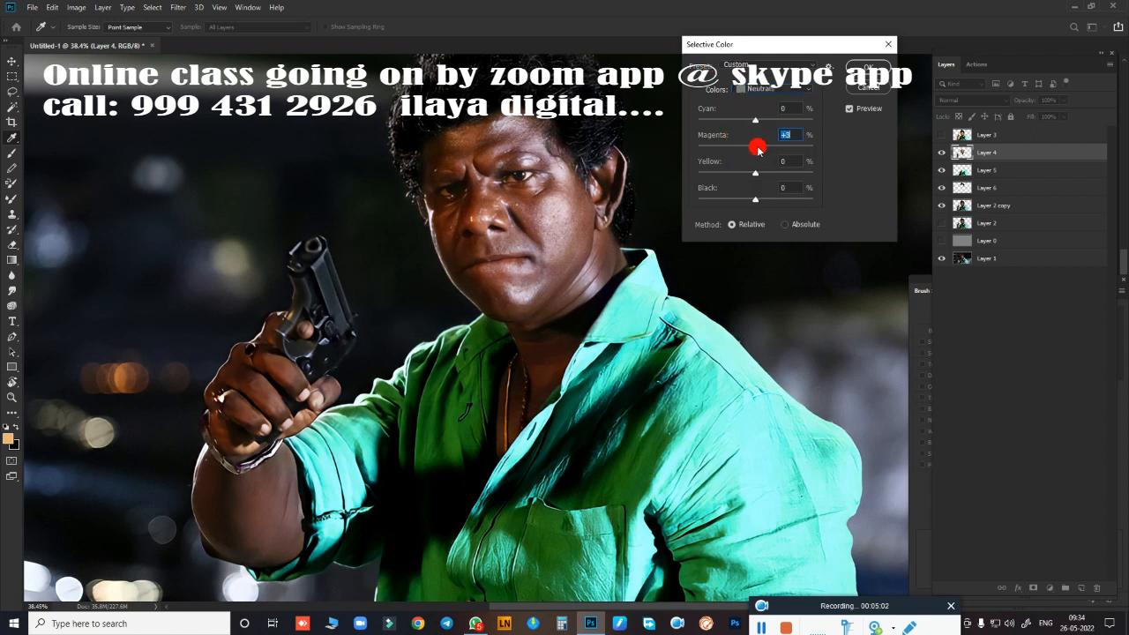
drag(757, 150, 755, 148)
drag(755, 173, 760, 173)
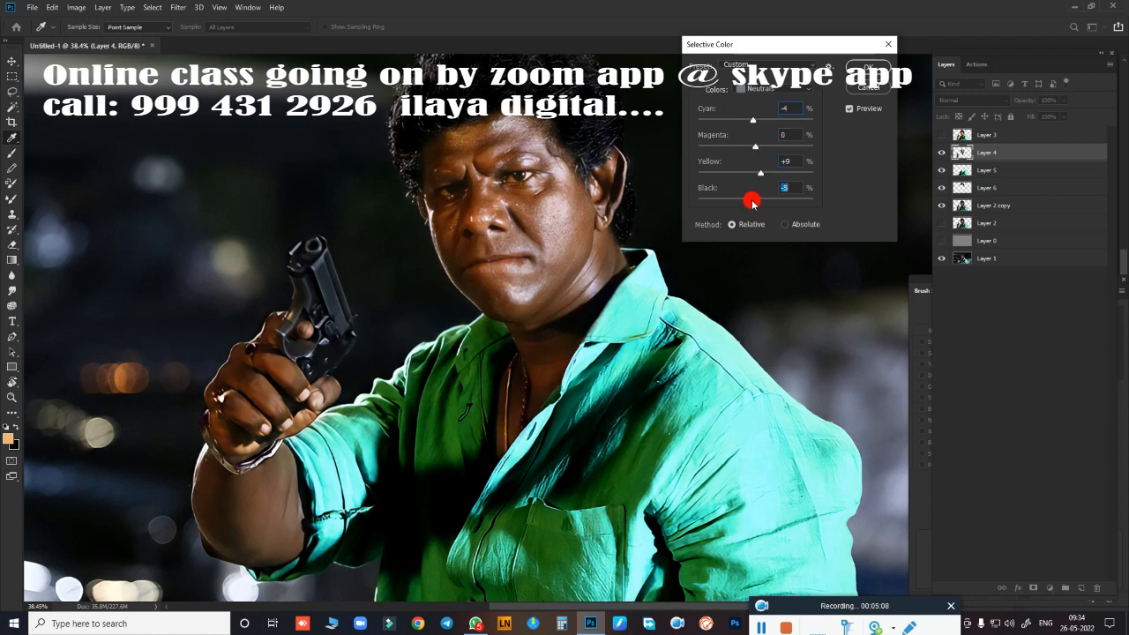
drag(752, 202, 749, 202)
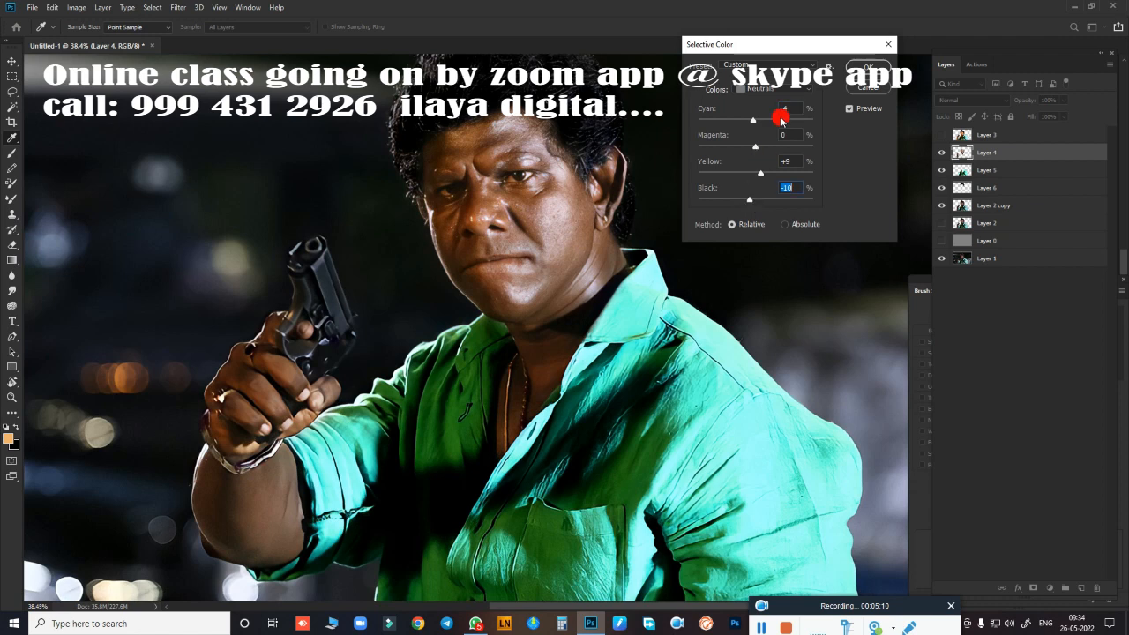
click(864, 66)
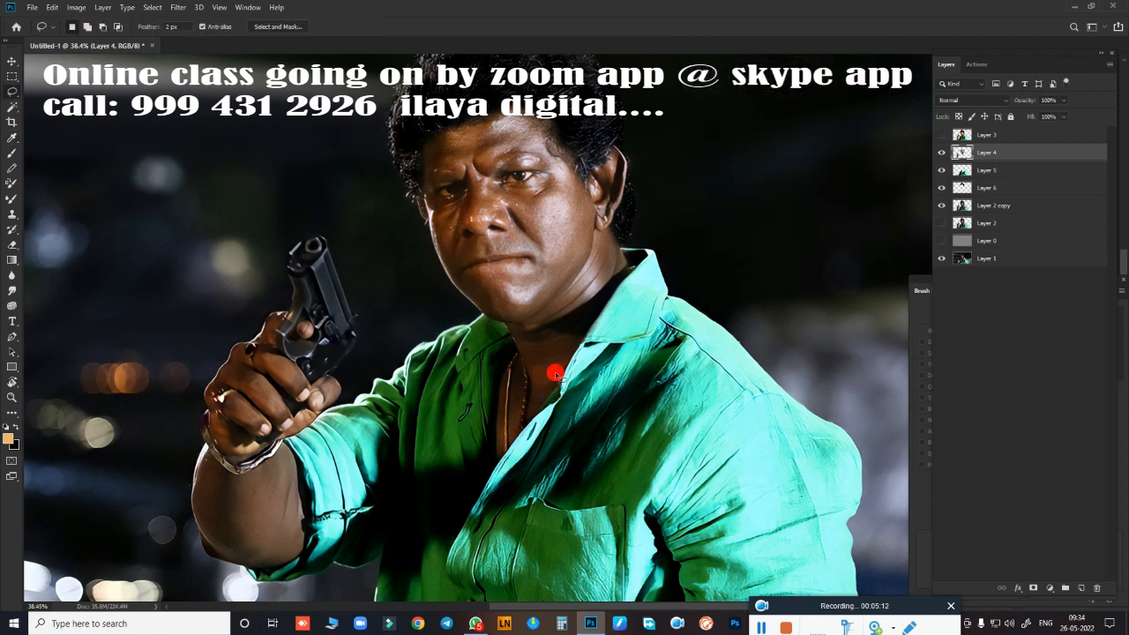
- Raise the vibrance of the skin on Layer 4 with the Vibrance adjustment
key(alt+i)
key(j)
key(v)
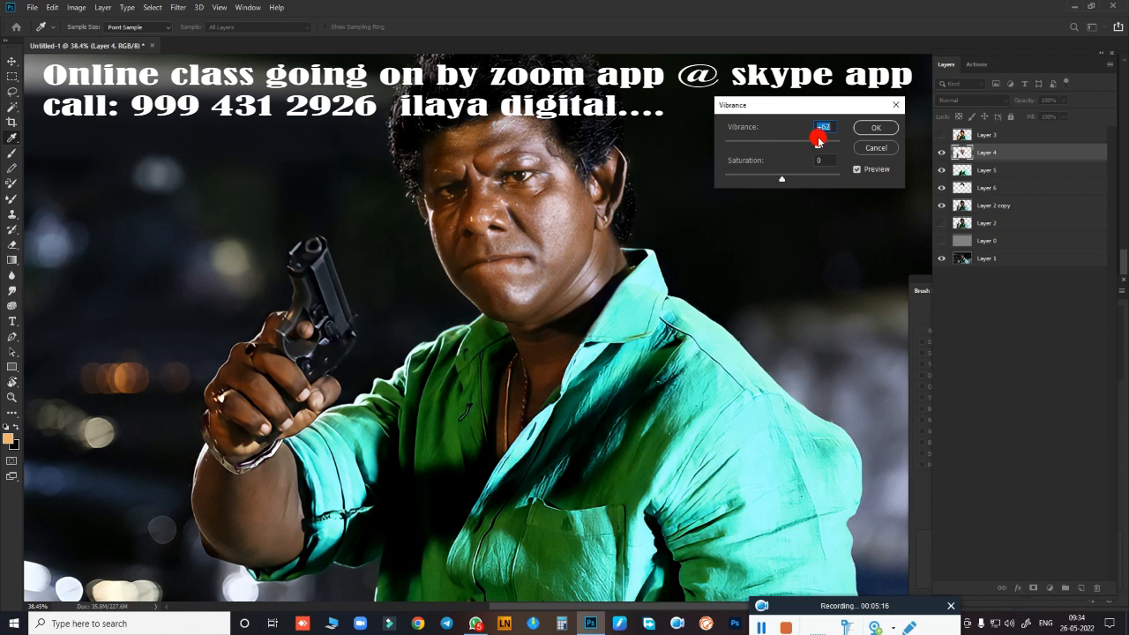
mouse_move(824, 141)
mouse_down()
mouse_move(809, 143)
mouse_move(823, 143)
mouse_up()
click(872, 127)
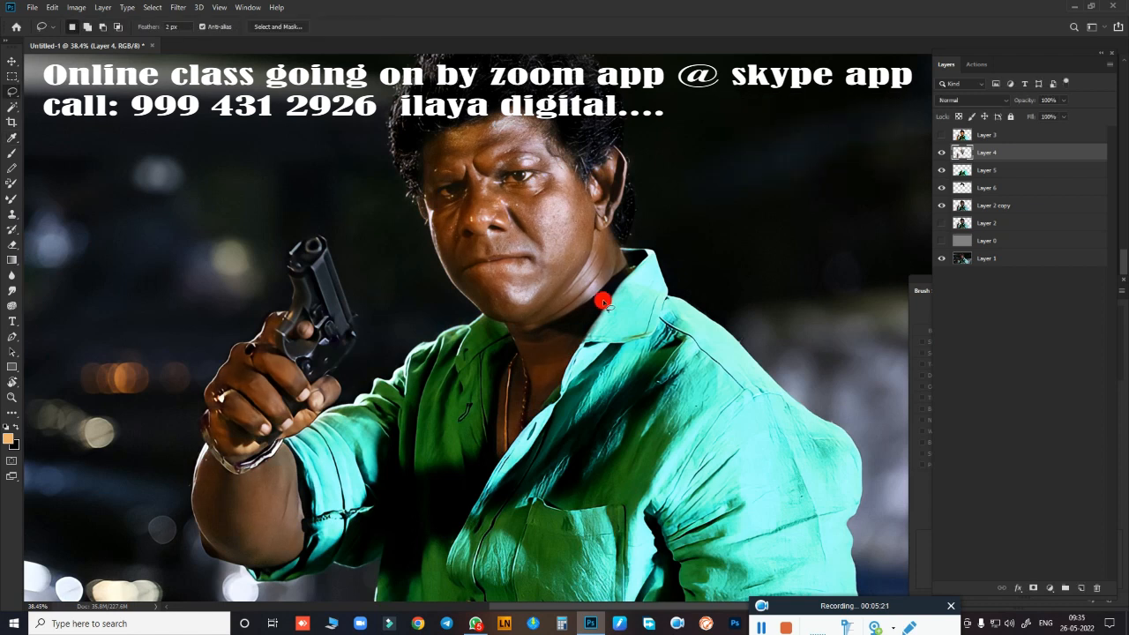
- Set the skin's saturation to +12 with Hue/Saturation on Layer 4
key(ctrl+u)
drag(894, 310, 746, 10)
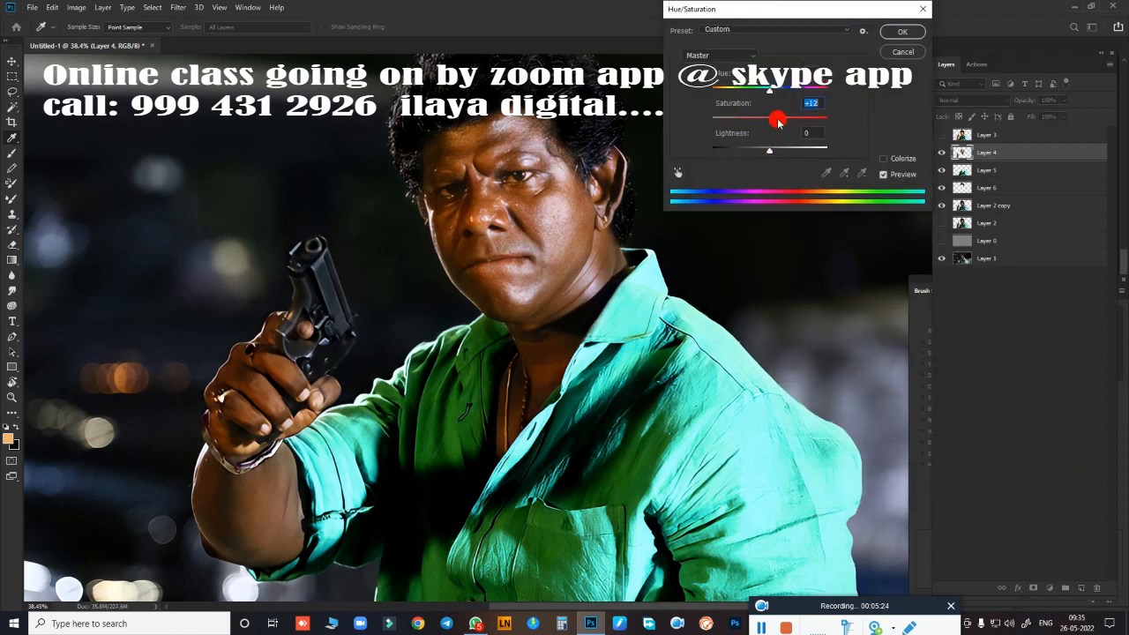
click(900, 32)
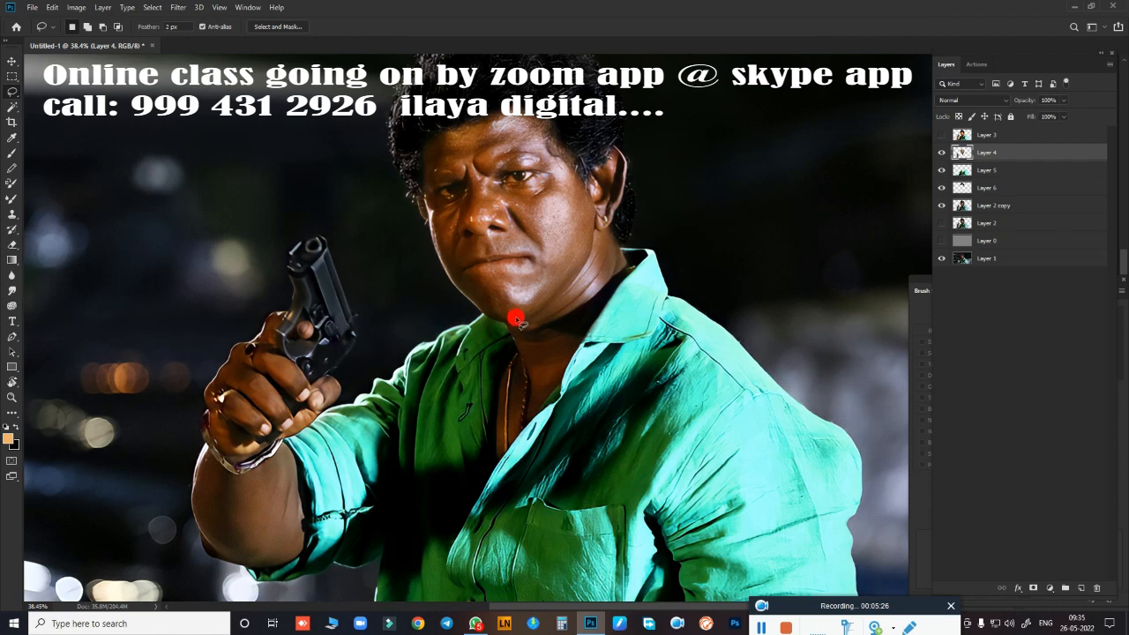
- Set the skin's brightness to 20 with the Brightness/Contrast adjustment
key(alt+i)
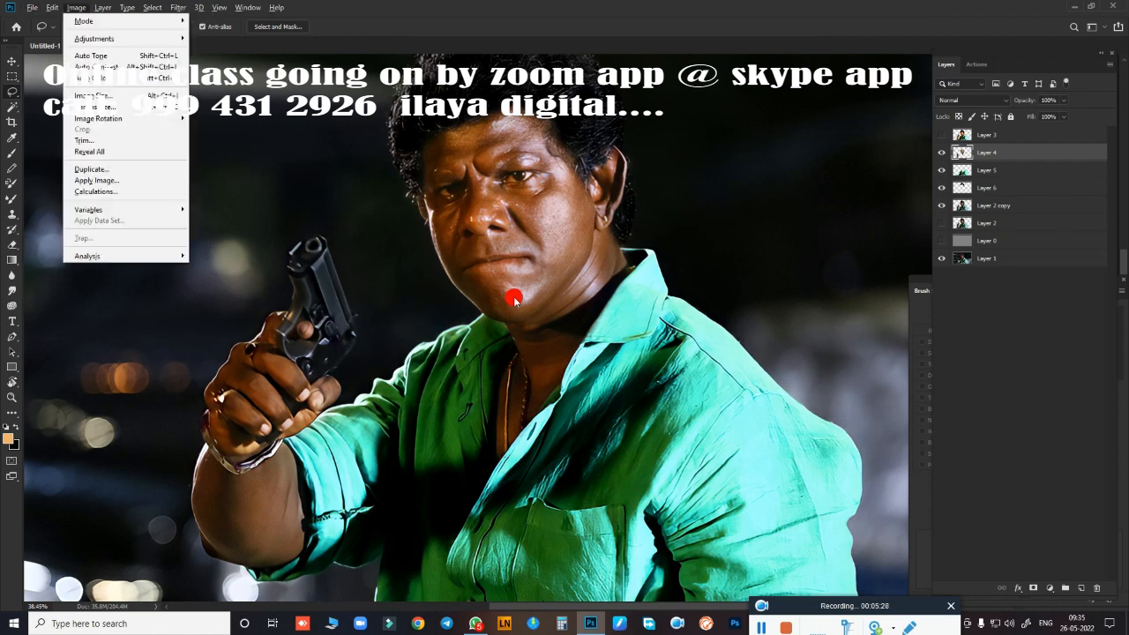
key(j)
key(c)
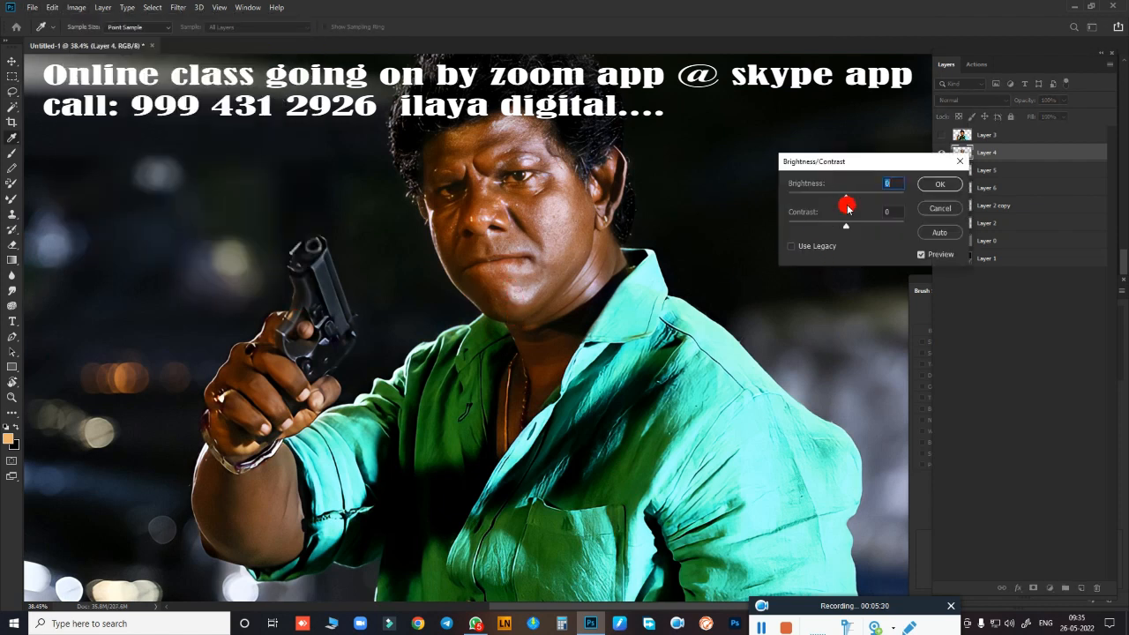
drag(846, 199, 855, 200)
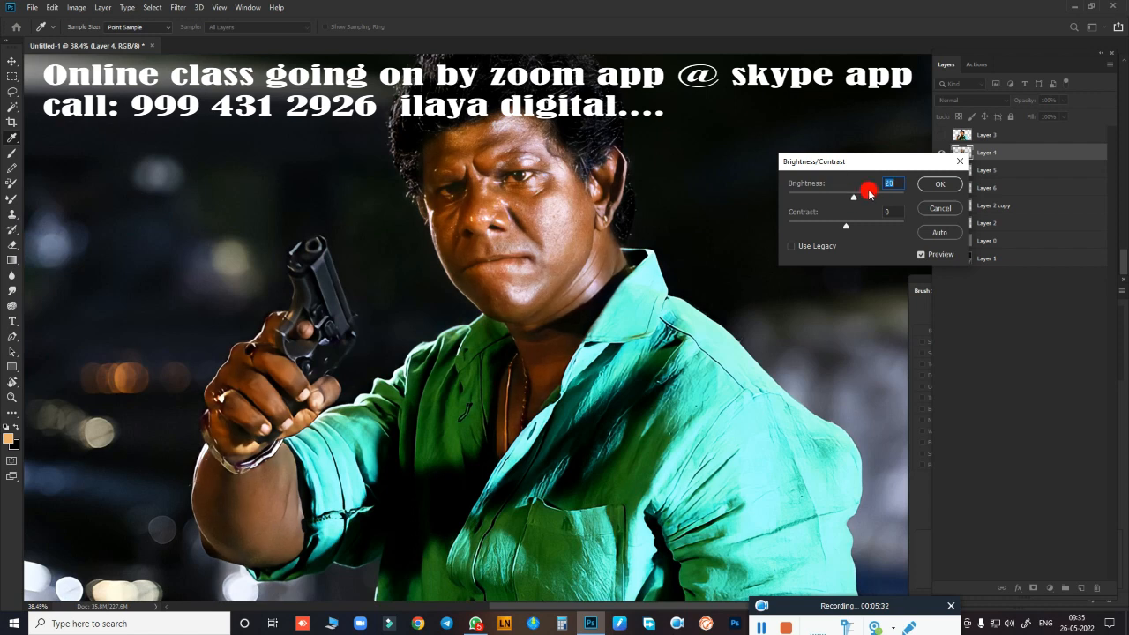
click(935, 183)
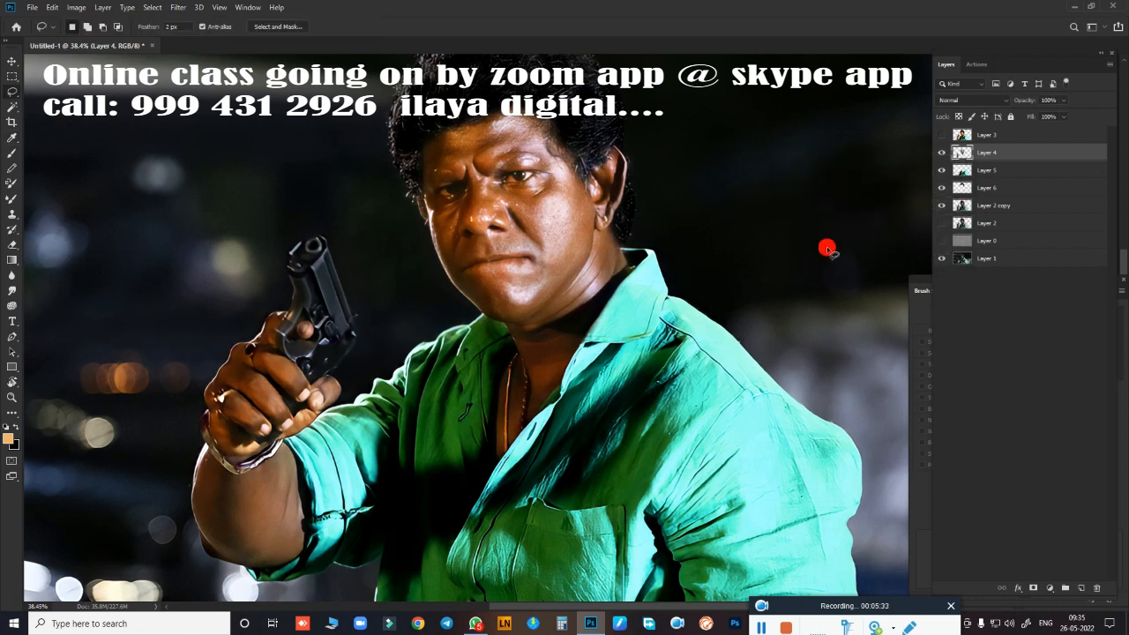
- Toggle the visibility of Layers 4, 5 and 6 one after another to compare the retouched skin, shirt and hair
click(941, 153)
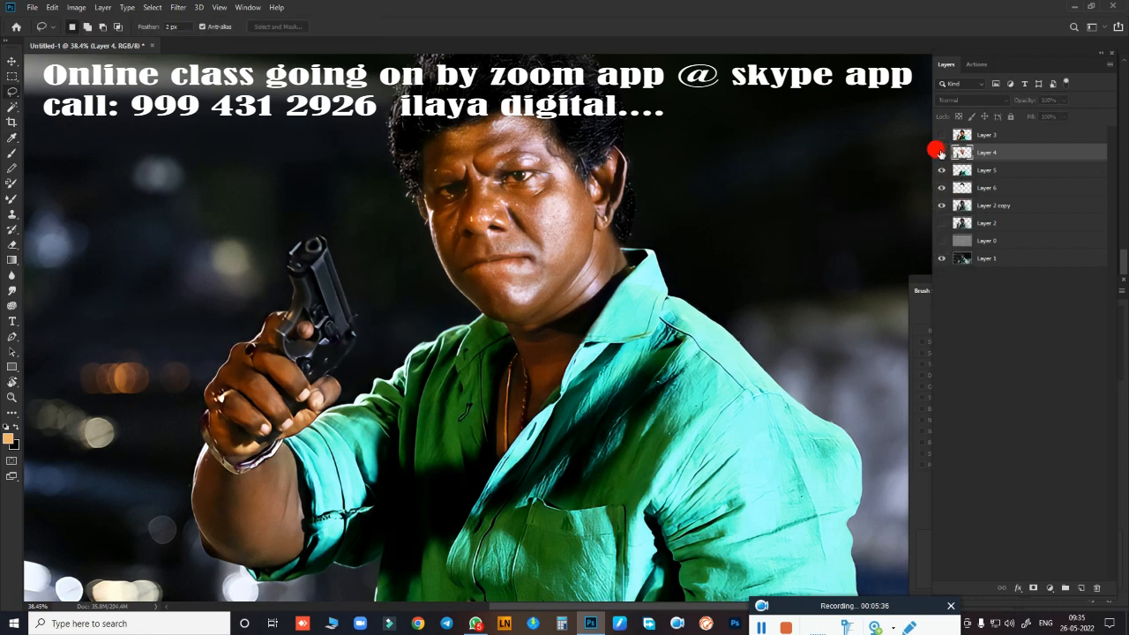
click(940, 152)
click(940, 171)
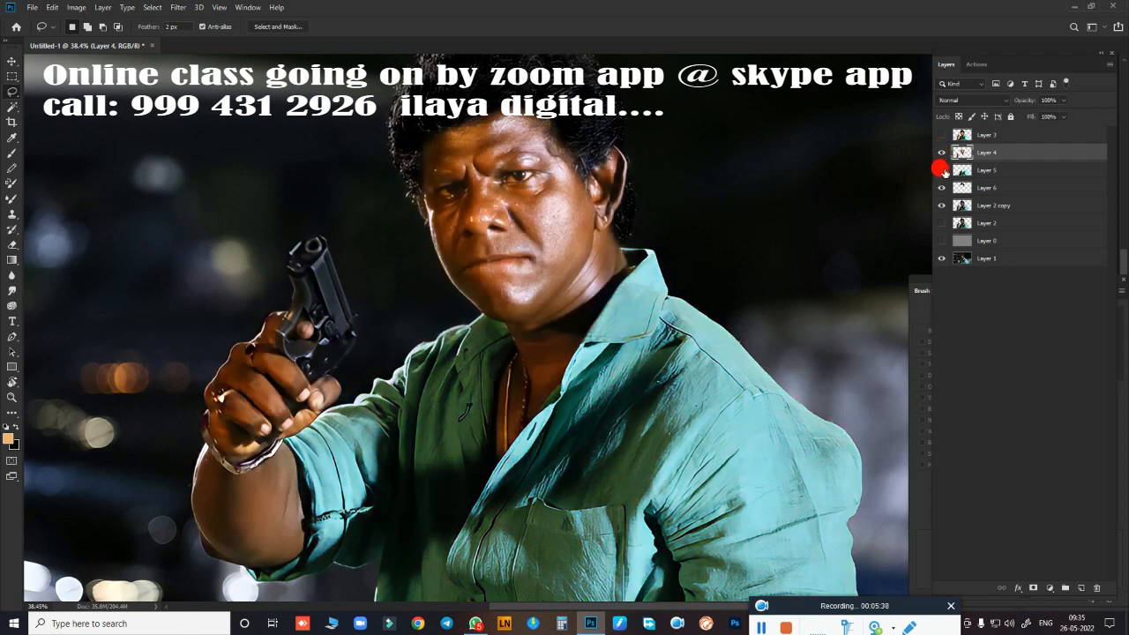
click(941, 171)
click(941, 188)
click(940, 188)
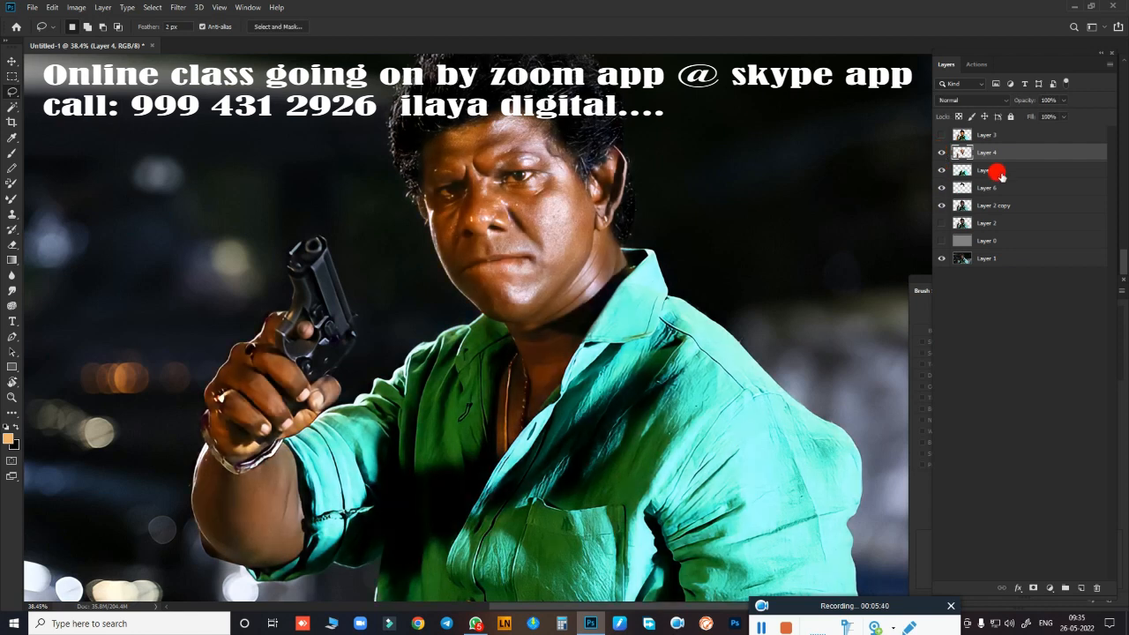
- Merge Layers 4, 5 and 6 into a single layer
click(1000, 172)
shift+click(1004, 160)
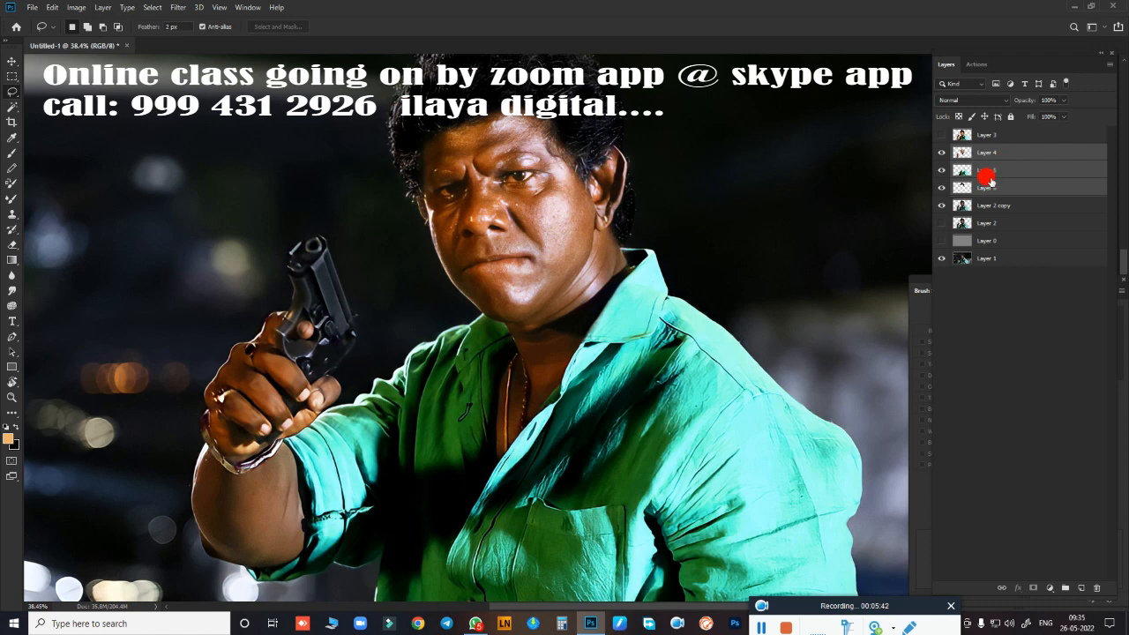
key(ctrl+e)
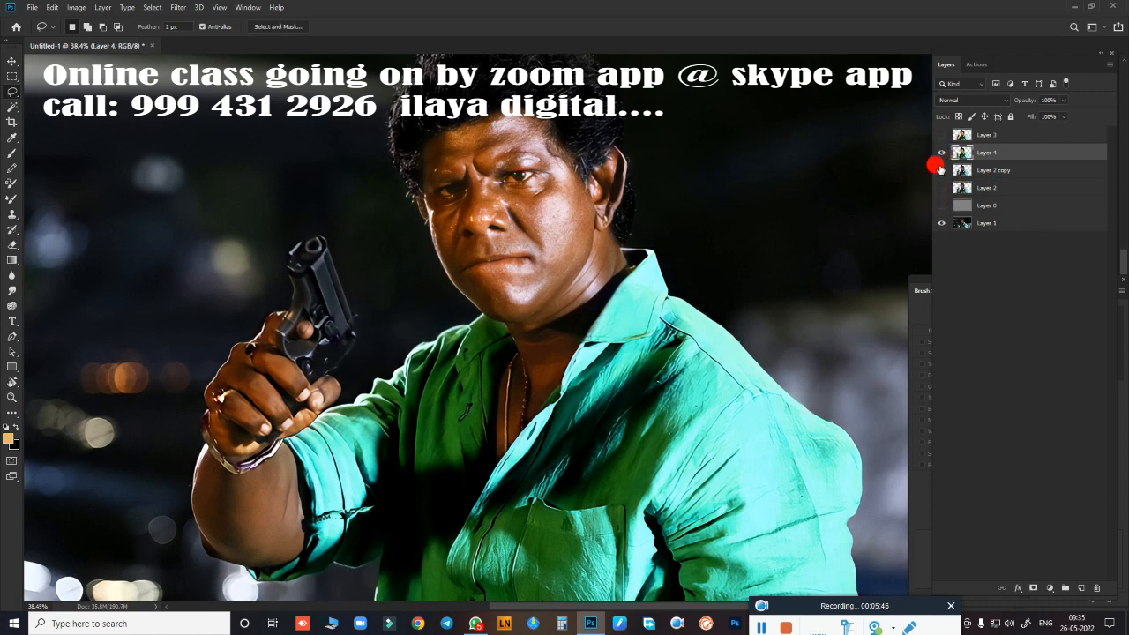
- Toggle the merged layer's visibility to compare the figure before and after the retouching
click(941, 153)
click(941, 153)
click(941, 152)
click(941, 152)
click(940, 152)
- Compare the merged Layer 4 with the painted Layer 3 by switching their visibility on and off
click(940, 135)
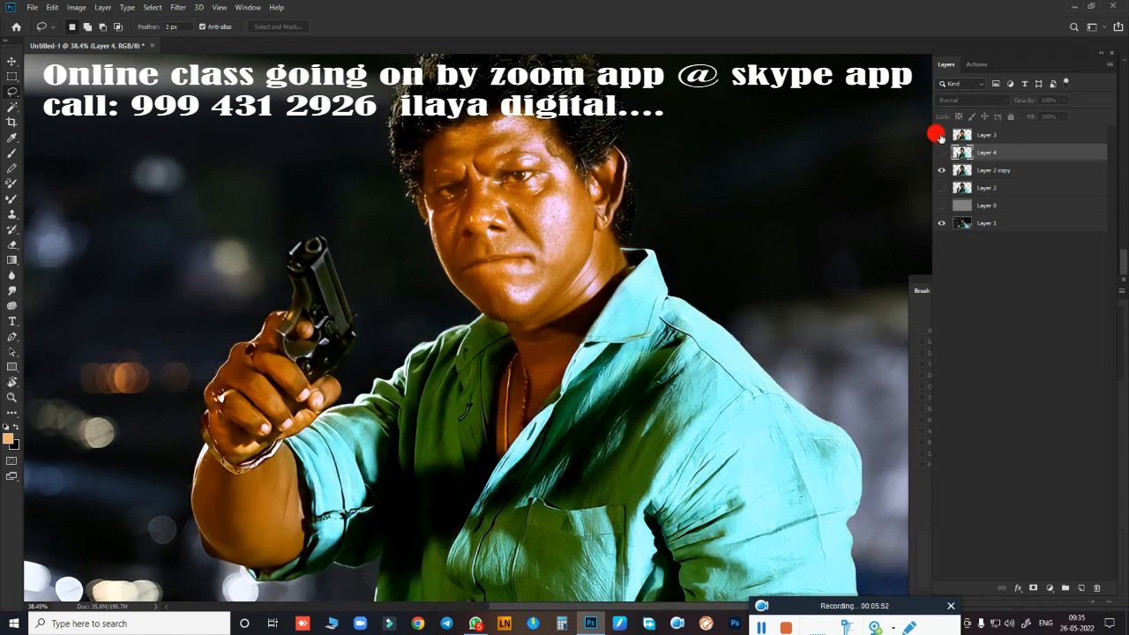
click(940, 135)
click(941, 153)
click(941, 153)
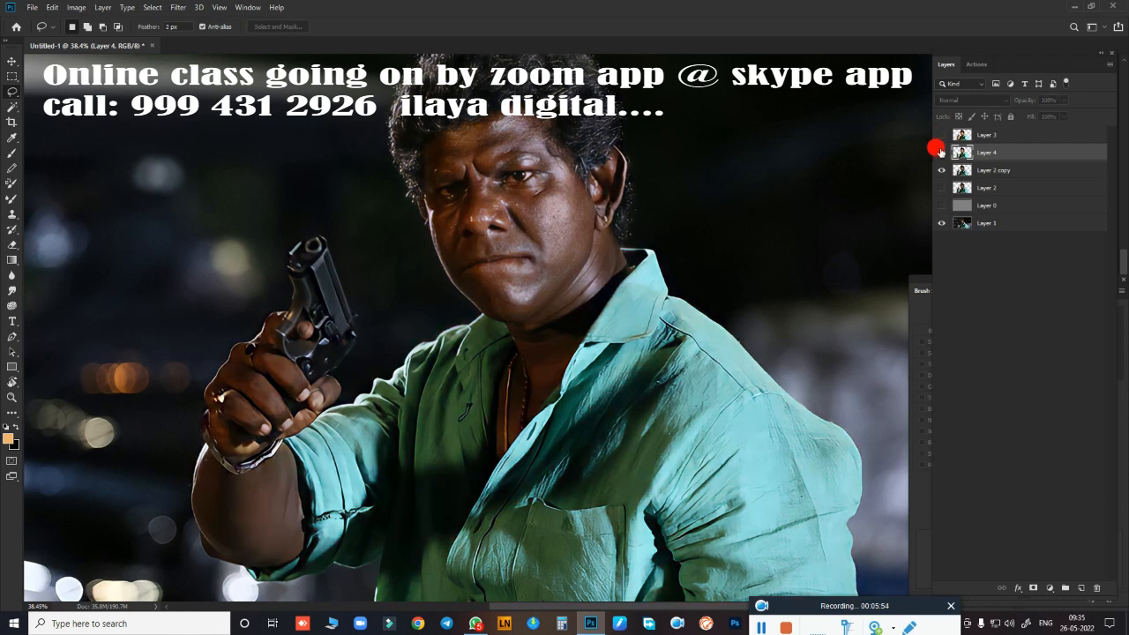
click(941, 152)
click(940, 135)
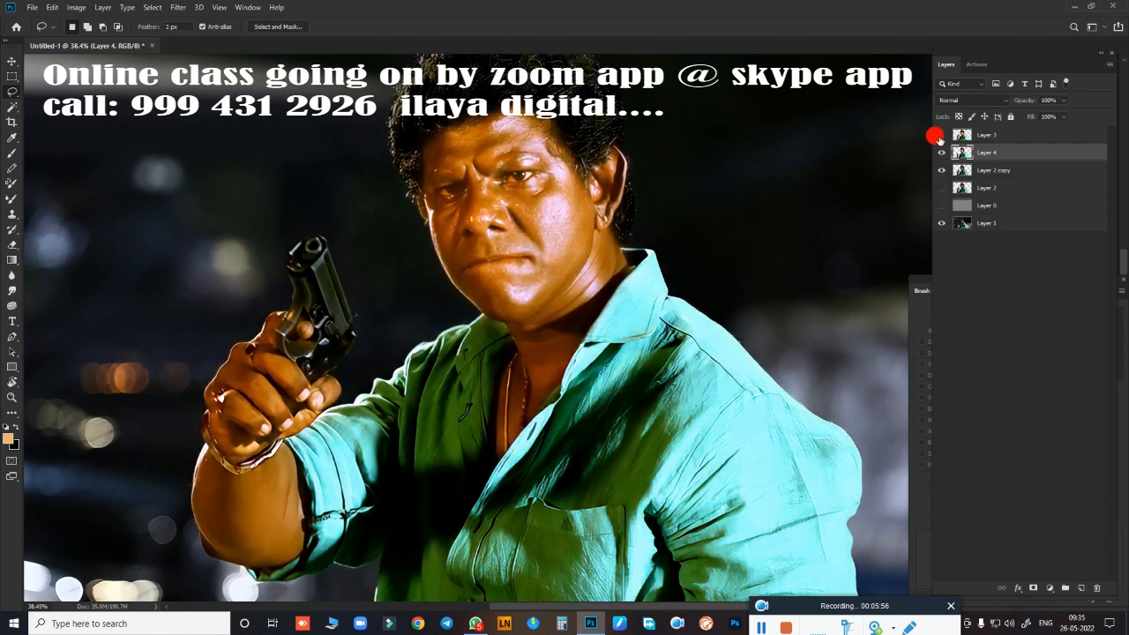
click(940, 135)
click(940, 152)
click(940, 153)
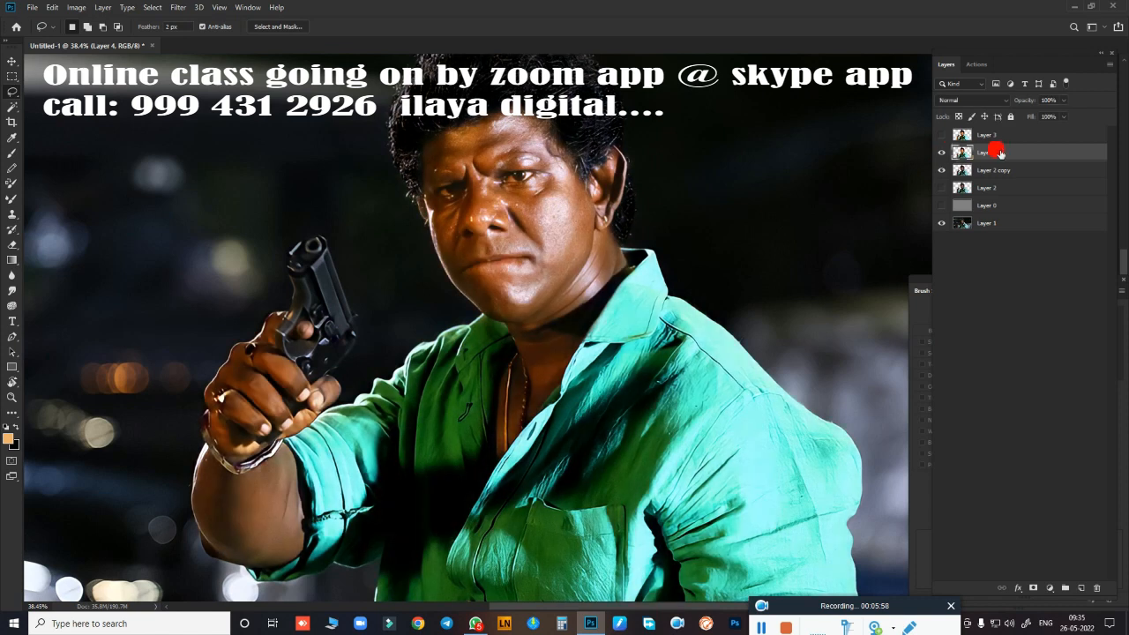
click(939, 135)
click(940, 135)
- Set the merged figure's brightness to 31 with the Brightness/Contrast adjustment
key(alt+i)
key(a)
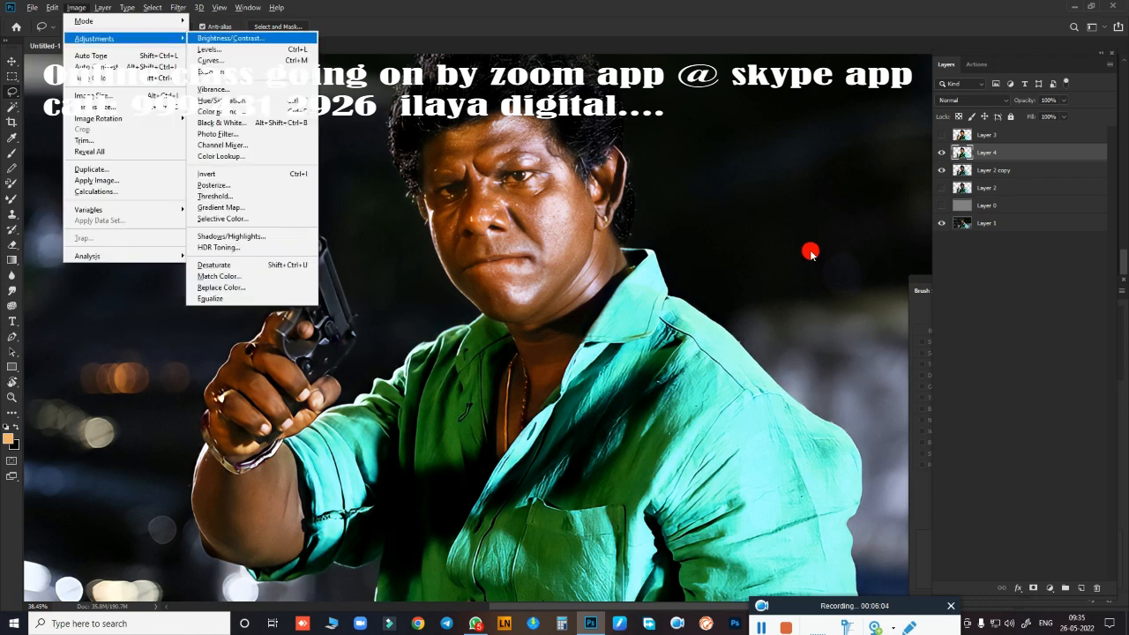
key(c)
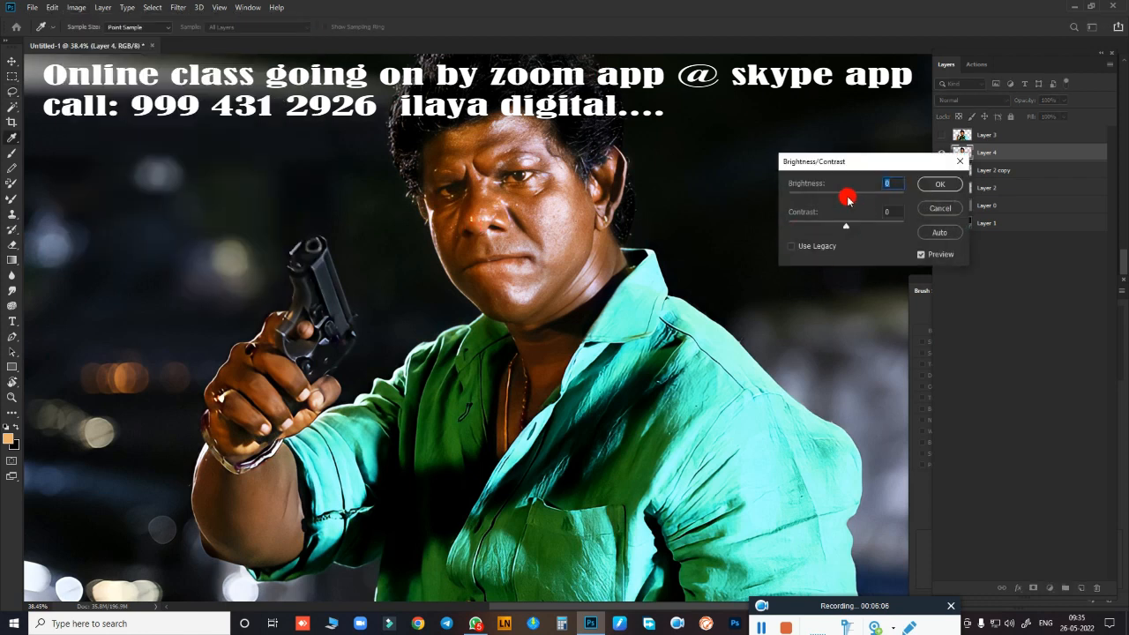
drag(846, 199, 860, 197)
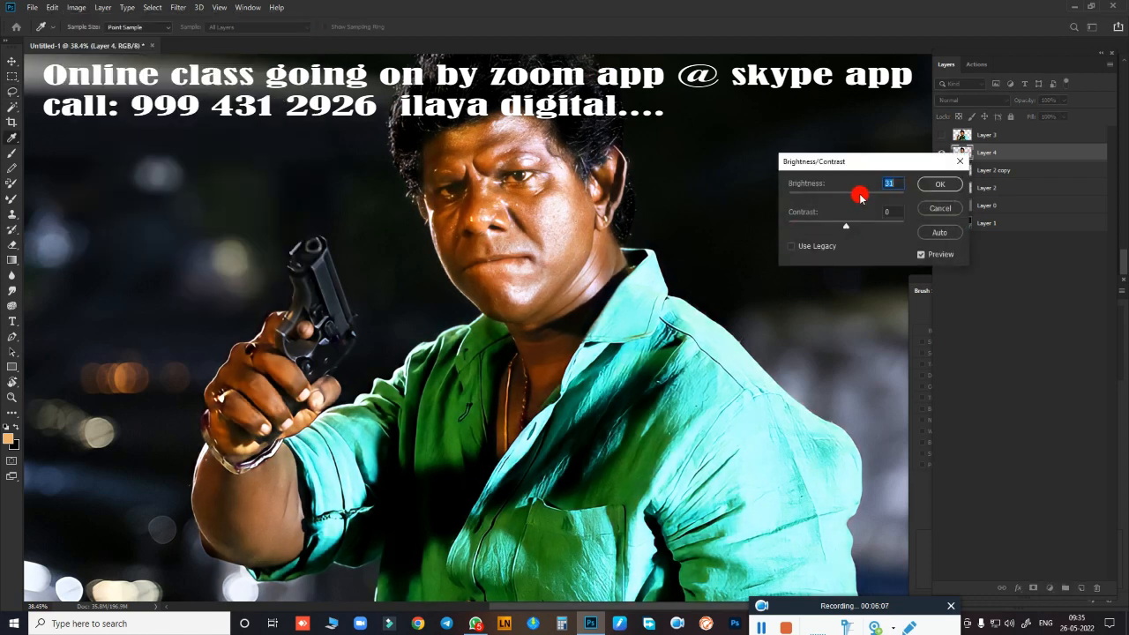
click(939, 184)
- Brighten the merged figure slightly more with a second Brightness/Contrast adjustment
key(l)
key(alt+i)
key(a)
key(c)
drag(845, 200, 847, 202)
key(l)
click(939, 183)
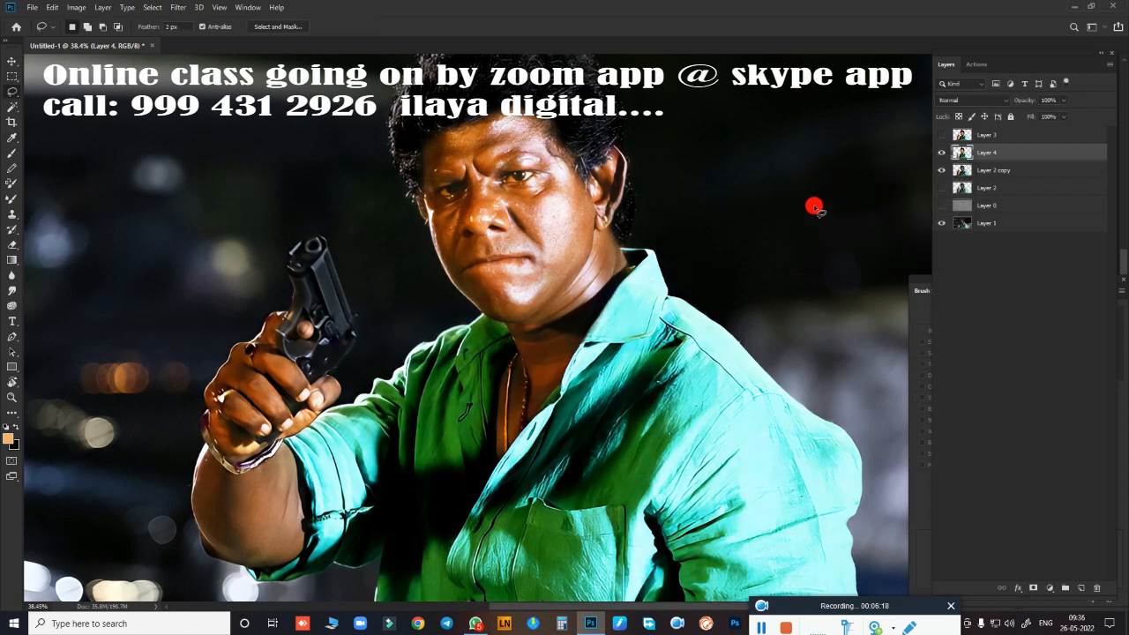
- Apply Vibrance at +72 and a Hue/Saturation boost of +9 saturation to the merged figure on Layer 4
key(alt+i)
key(a)
key(v)
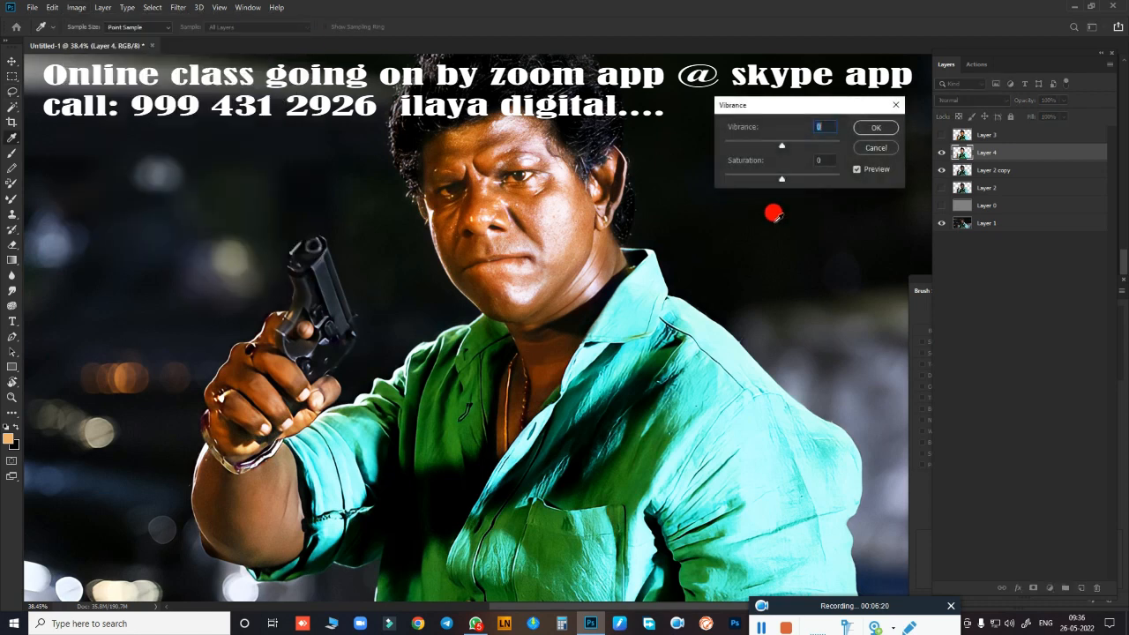
drag(788, 148, 824, 150)
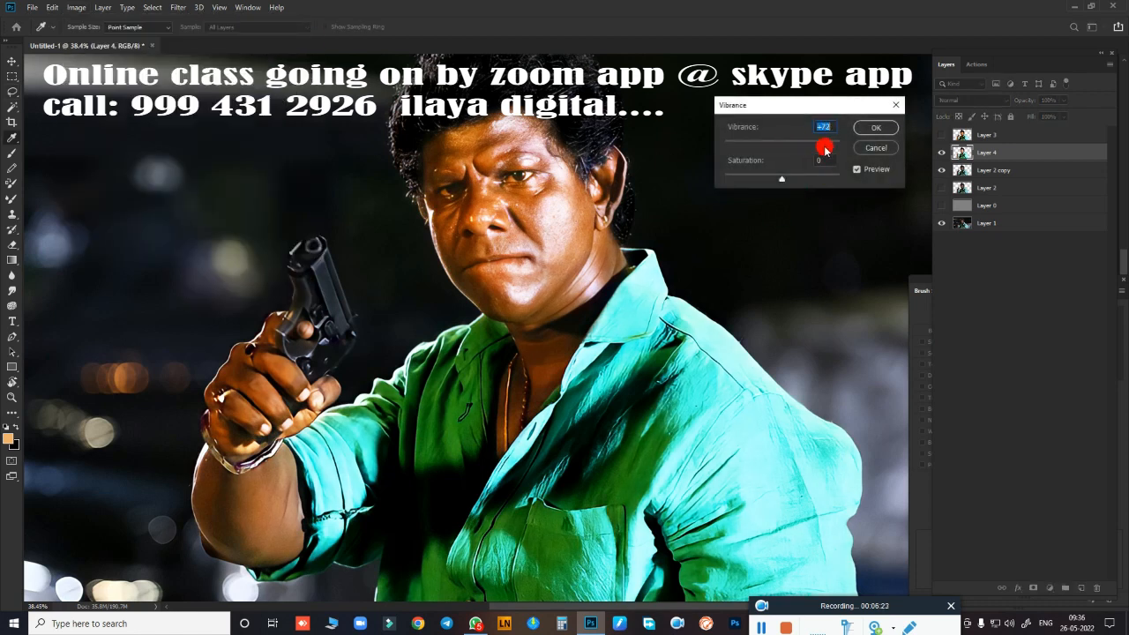
click(873, 128)
key(ctrl+u)
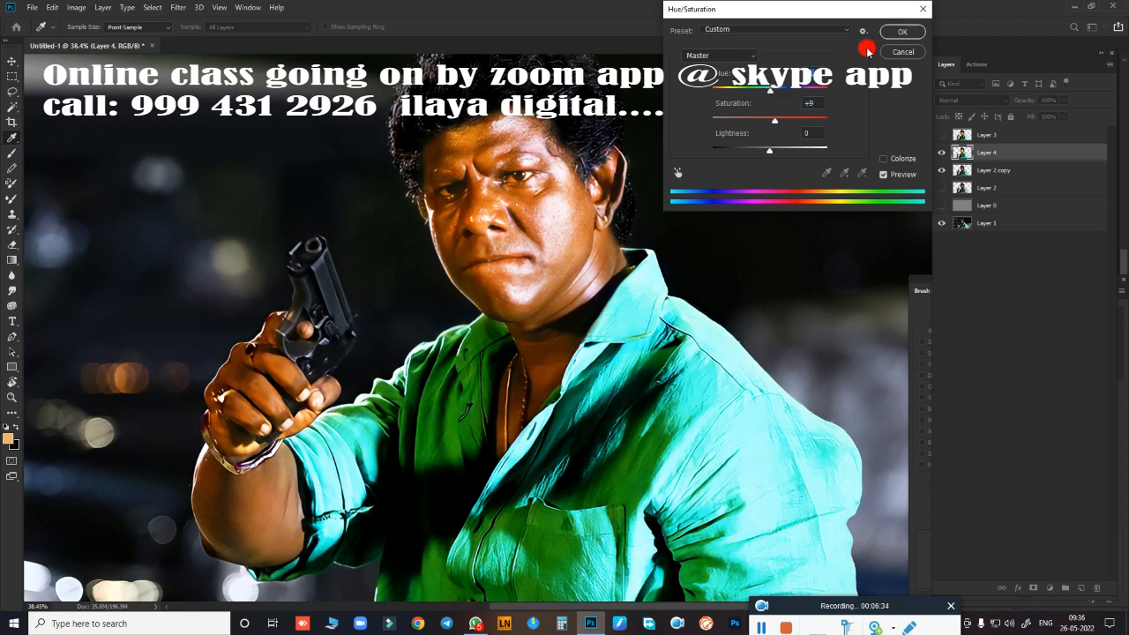
click(901, 31)
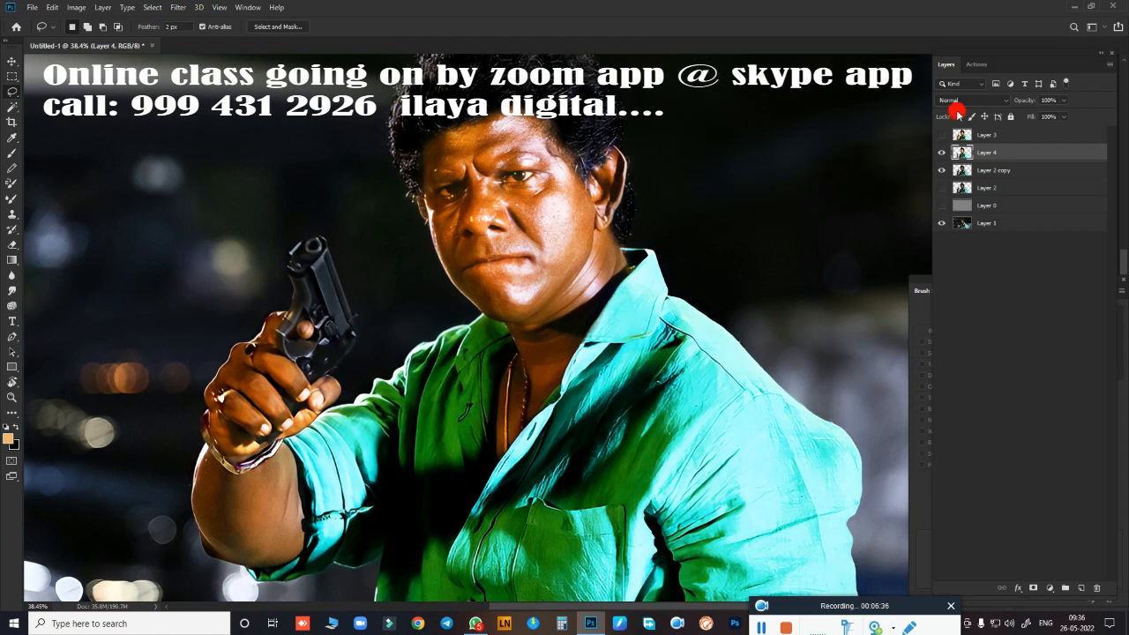
- Show Layer 2 instead of Layer 2 copy and toggle Layer 4's visibility to compare the original and retouched figure
click(941, 170)
click(941, 170)
click(941, 152)
click(941, 170)
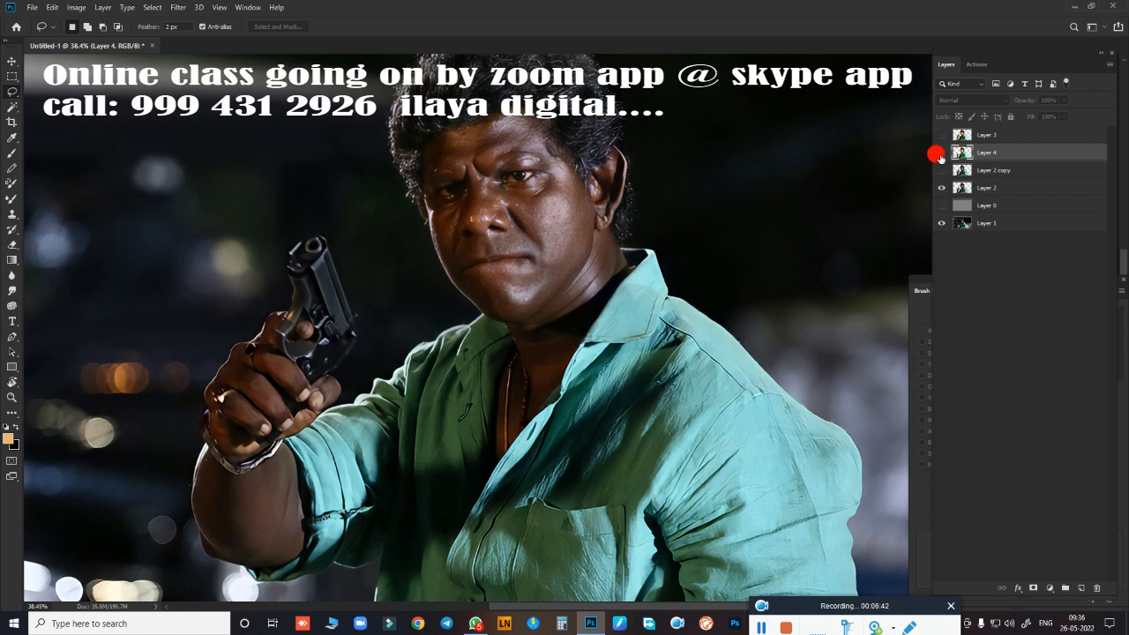
click(941, 152)
click(940, 154)
click(940, 155)
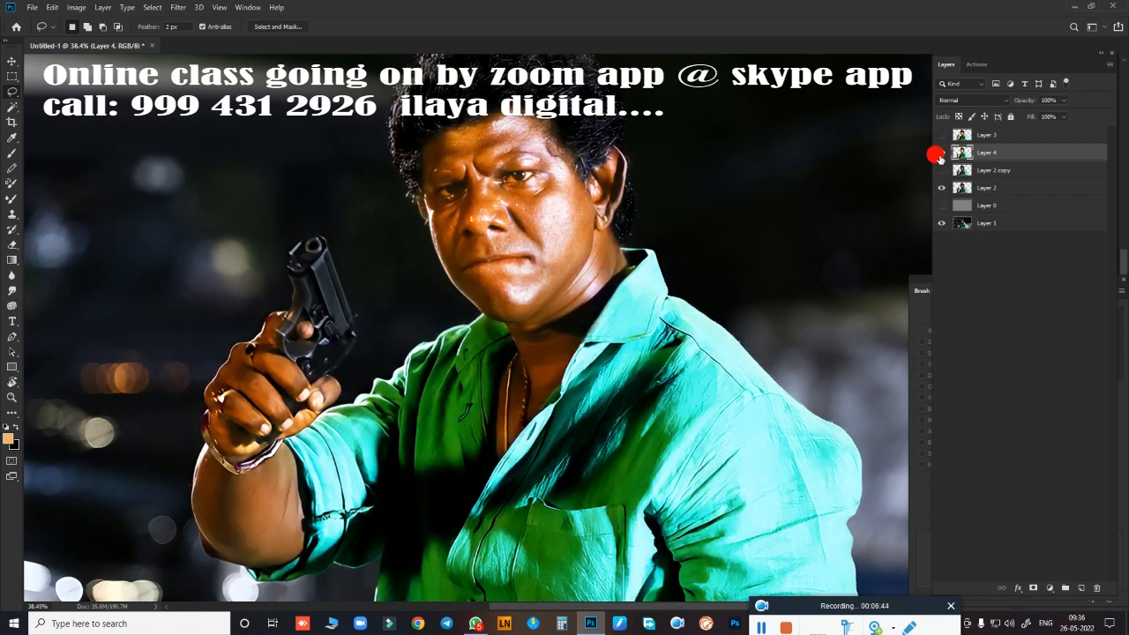
click(939, 155)
click(940, 153)
scroll(573, 225, up, 2)
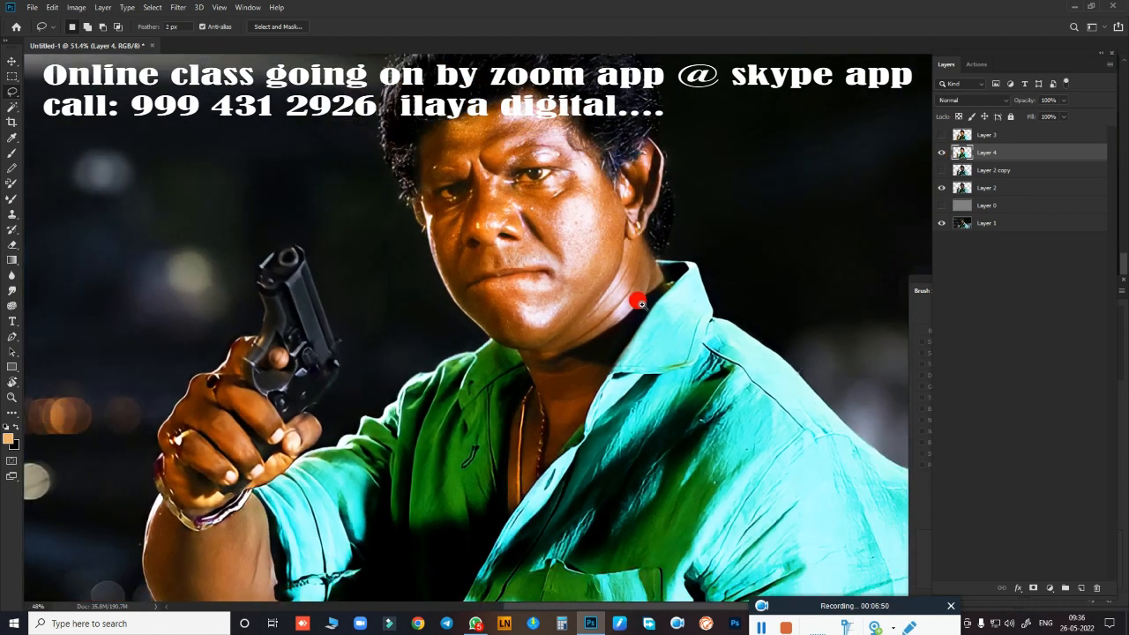
scroll(640, 303, down, 2)
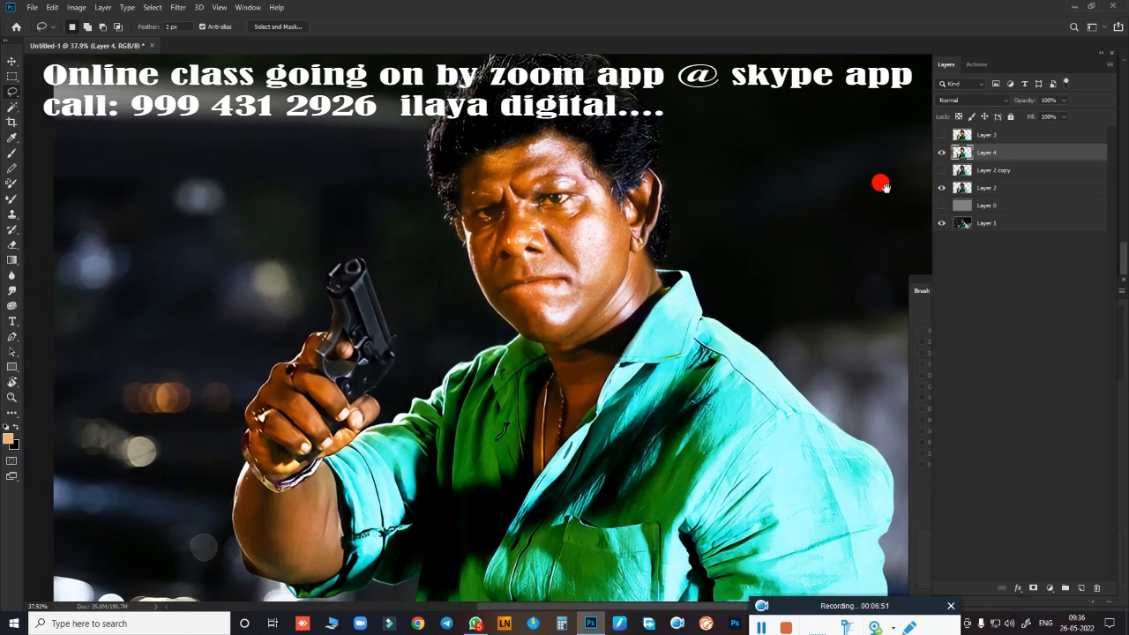
- Add a new layer above Layer 4, choose the Smudge tool and open the brush's Transfer settings
click(1081, 587)
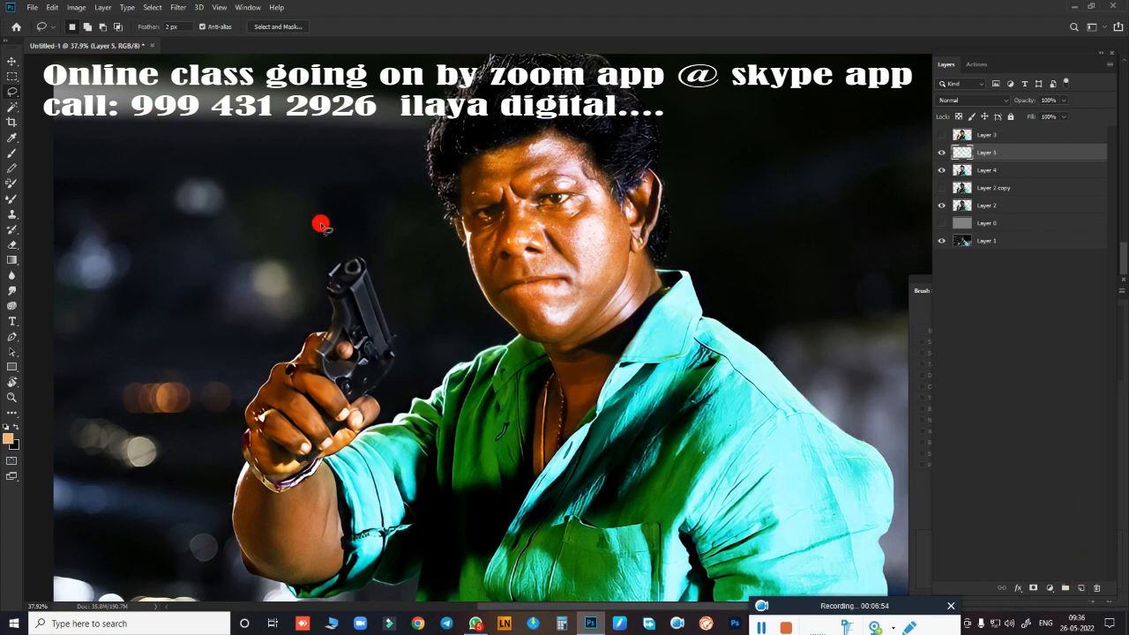
key(r)
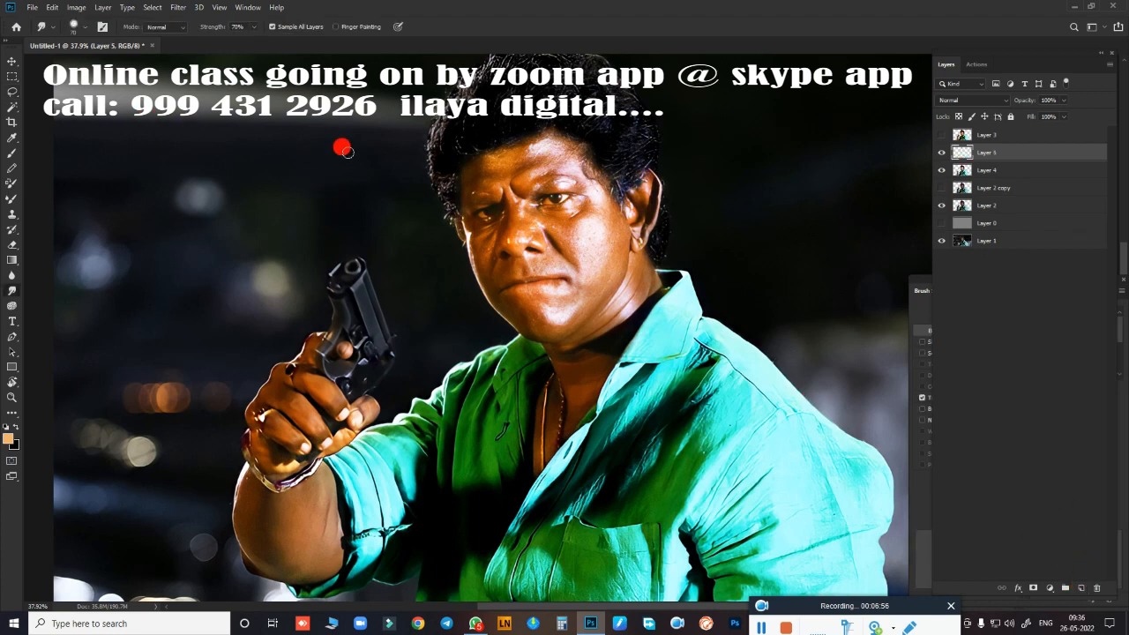
right_click(357, 205)
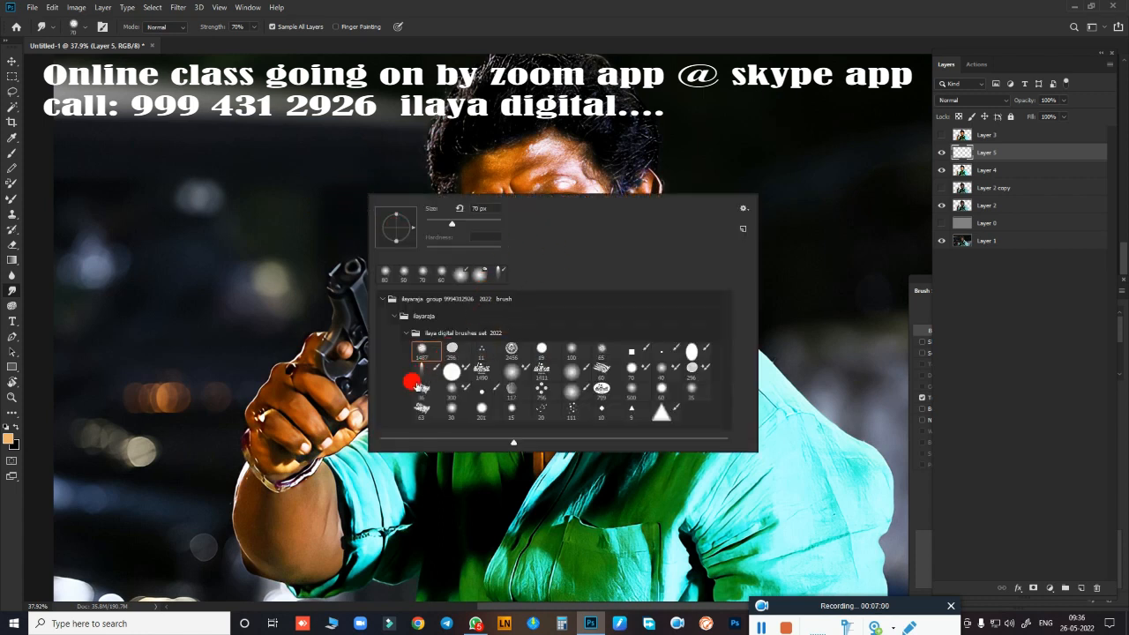
click(529, 31)
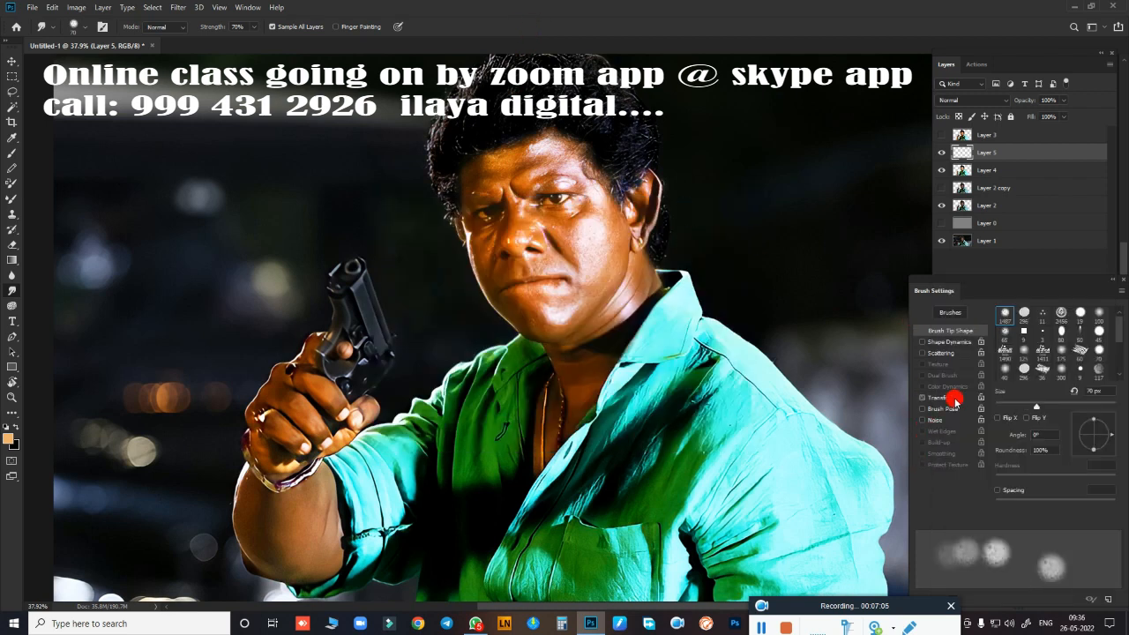
click(955, 398)
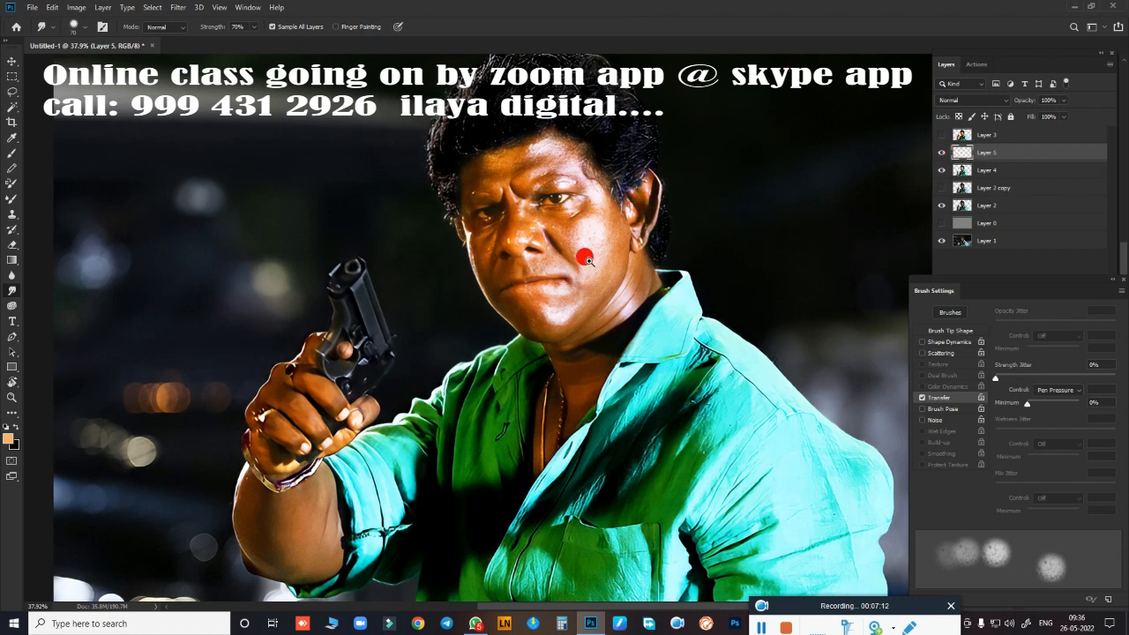
- Reduce the Smudge brush to 20 px and smooth the skin around the nostril on the shadowed side of the nose
drag(587, 260, 657, 278)
drag(529, 245, 700, 333)
mouse_move(604, 298)
mouse_down()
mouse_move(647, 299)
mouse_move(620, 345)
mouse_move(750, 325)
mouse_move(640, 326)
mouse_move(700, 285)
mouse_move(690, 278)
mouse_up()
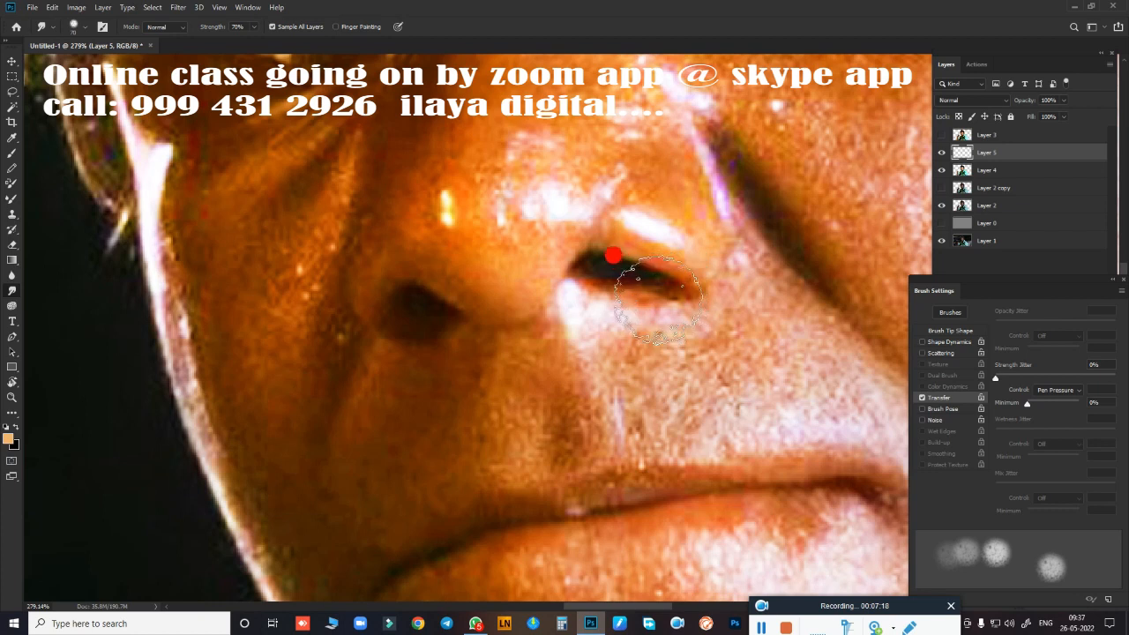
key(bracketright)
key(bracketright)
mouse_move(607, 342)
mouse_down()
mouse_move(621, 337)
mouse_move(575, 356)
mouse_up()
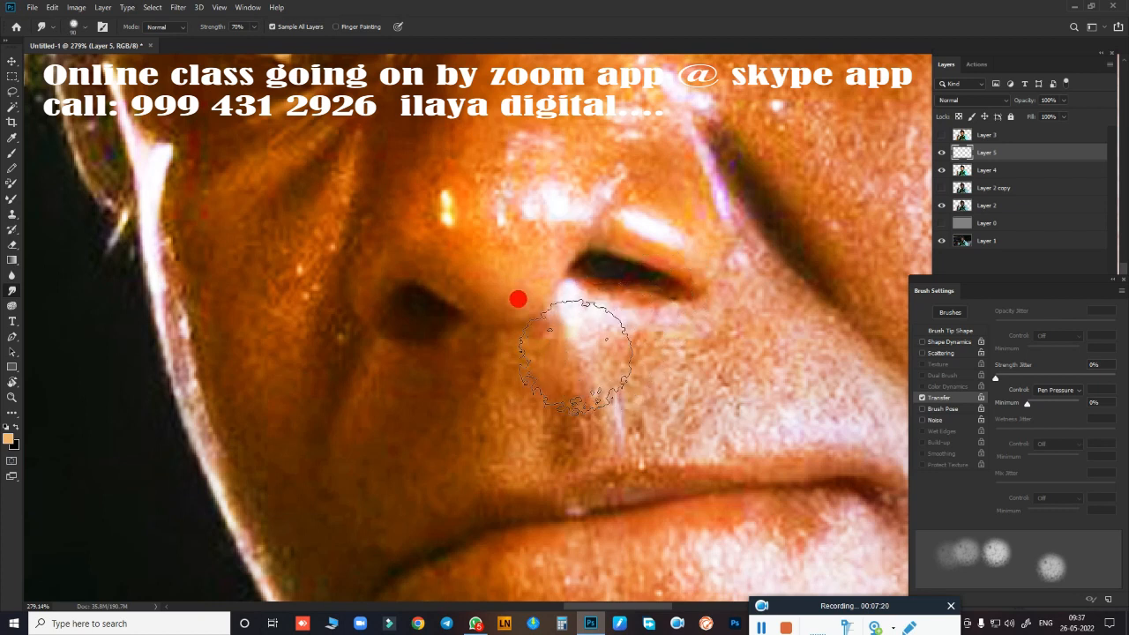
key(bracketleft)
key(bracketleft)
key(bracketleft)
key(bracketleft)
key(bracketleft)
key(bracketleft)
mouse_move(466, 297)
mouse_down()
mouse_move(448, 264)
mouse_move(471, 289)
mouse_move(461, 292)
mouse_move(485, 304)
mouse_move(469, 272)
mouse_move(418, 229)
mouse_move(421, 180)
mouse_move(412, 228)
mouse_move(453, 270)
mouse_move(358, 297)
mouse_move(379, 273)
mouse_up()
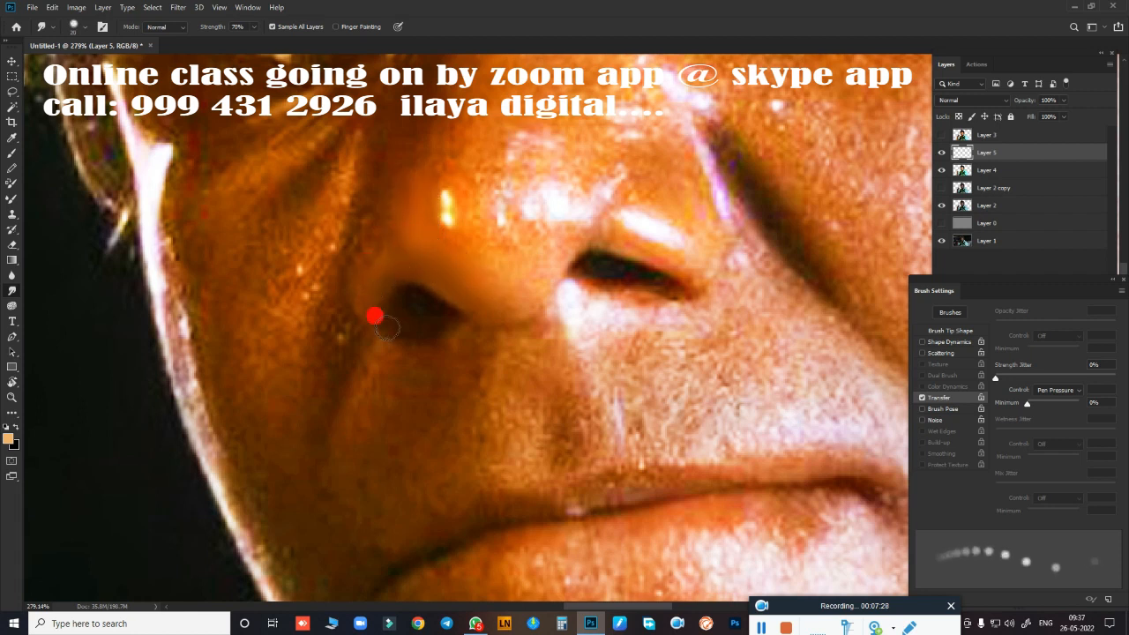
drag(390, 323, 404, 324)
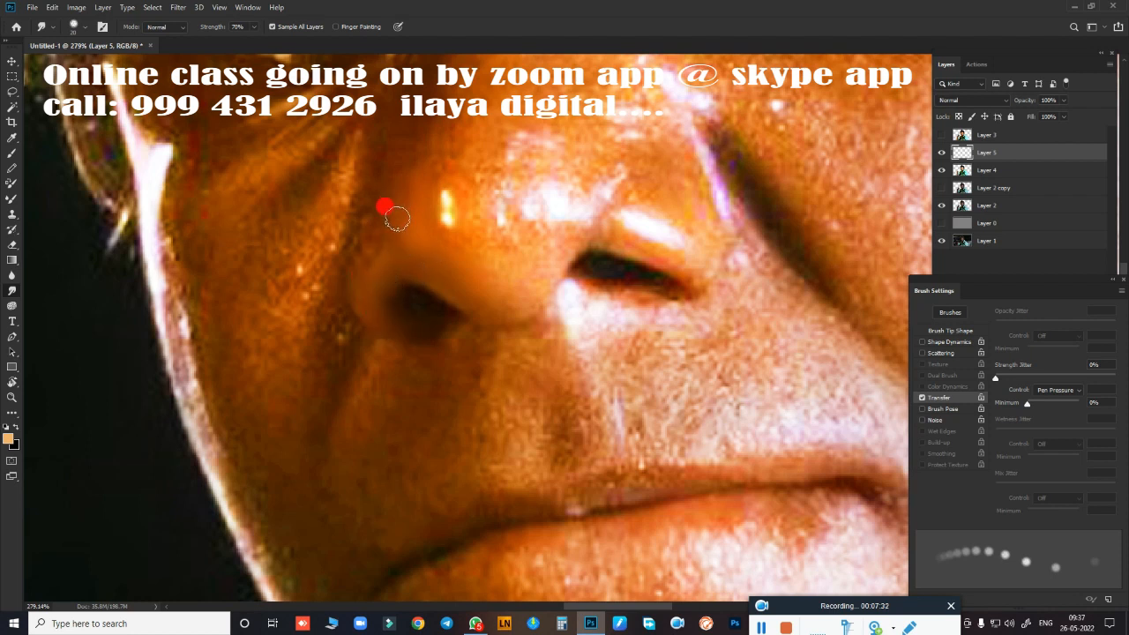
drag(396, 218, 378, 219)
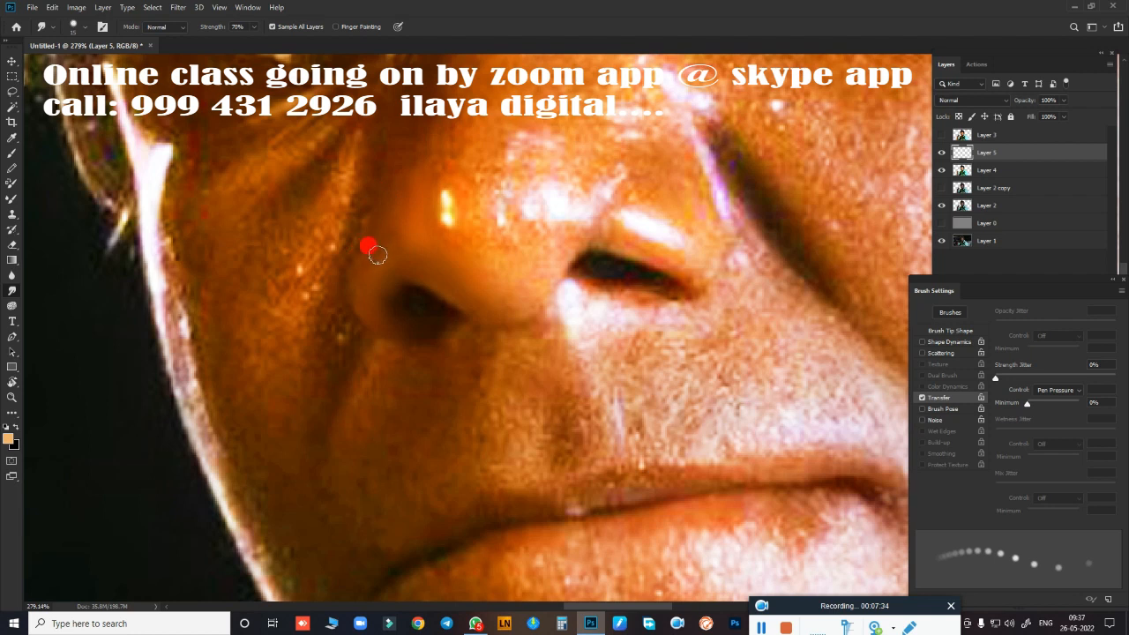
- Smudge the underside and lit wing of the nose smooth and clean up the edges of both nostrils
mouse_move(373, 267)
mouse_down()
mouse_move(541, 259)
mouse_move(507, 215)
mouse_move(482, 230)
mouse_move(484, 209)
mouse_move(477, 241)
mouse_move(462, 244)
mouse_move(484, 235)
mouse_move(492, 254)
mouse_move(474, 207)
mouse_move(491, 185)
mouse_move(475, 219)
mouse_move(472, 204)
mouse_move(464, 250)
mouse_move(452, 246)
mouse_move(527, 268)
mouse_move(514, 263)
mouse_move(516, 247)
mouse_move(554, 240)
mouse_move(493, 236)
mouse_move(553, 249)
mouse_move(513, 303)
mouse_move(483, 295)
mouse_move(449, 266)
mouse_move(469, 276)
mouse_move(625, 236)
mouse_move(614, 221)
mouse_move(563, 240)
mouse_move(638, 242)
mouse_move(620, 240)
mouse_move(665, 261)
mouse_move(603, 235)
mouse_move(689, 271)
mouse_move(697, 227)
mouse_move(652, 175)
mouse_move(643, 185)
mouse_move(649, 170)
mouse_move(691, 187)
mouse_move(673, 179)
mouse_move(639, 191)
mouse_move(701, 227)
mouse_move(635, 188)
mouse_move(606, 217)
mouse_up()
mouse_move(667, 237)
mouse_down()
mouse_move(637, 224)
mouse_move(634, 210)
mouse_move(646, 228)
mouse_move(711, 245)
mouse_move(704, 255)
mouse_move(694, 238)
mouse_move(686, 264)
mouse_move(686, 222)
mouse_move(700, 279)
mouse_move(706, 175)
mouse_up()
mouse_move(588, 255)
mouse_down()
mouse_move(623, 272)
mouse_move(598, 260)
mouse_move(619, 266)
mouse_move(606, 255)
mouse_move(609, 265)
mouse_move(592, 262)
mouse_move(658, 277)
mouse_move(601, 256)
mouse_move(649, 265)
mouse_move(608, 246)
mouse_move(681, 274)
mouse_move(586, 260)
mouse_move(574, 234)
mouse_move(570, 262)
mouse_move(527, 319)
mouse_move(592, 306)
mouse_move(598, 287)
mouse_move(675, 291)
mouse_up()
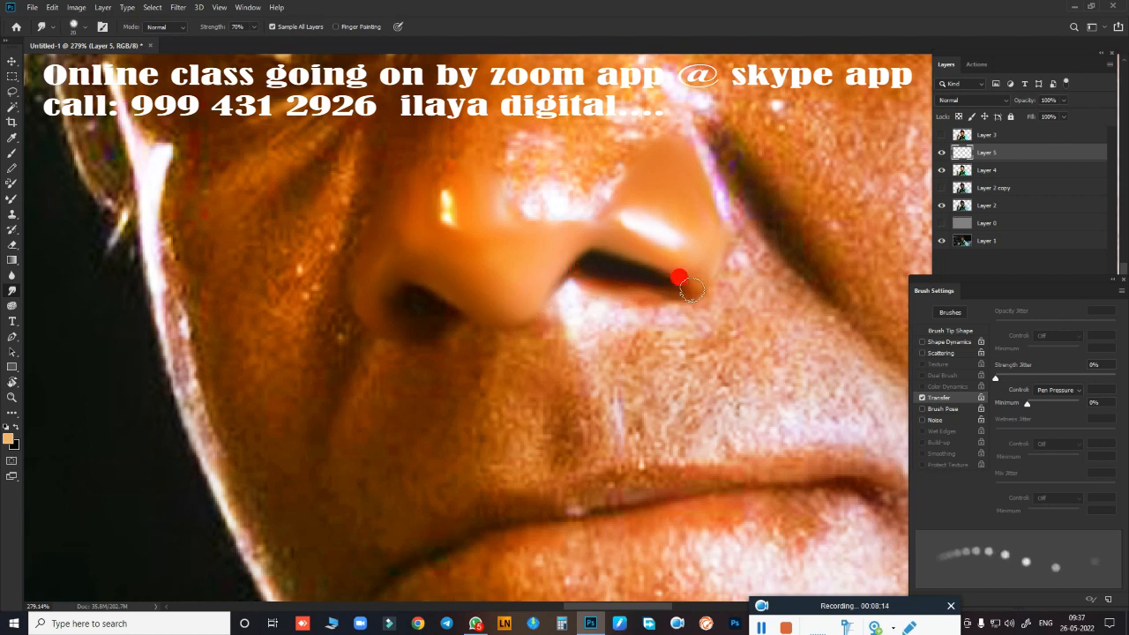
mouse_move(575, 261)
mouse_down()
mouse_move(567, 280)
mouse_move(663, 286)
mouse_up()
mouse_move(569, 287)
mouse_down()
mouse_move(578, 335)
mouse_move(580, 313)
mouse_move(677, 307)
mouse_move(670, 296)
mouse_move(598, 291)
mouse_move(621, 293)
mouse_move(606, 287)
mouse_move(607, 269)
mouse_move(685, 287)
mouse_move(527, 315)
mouse_up()
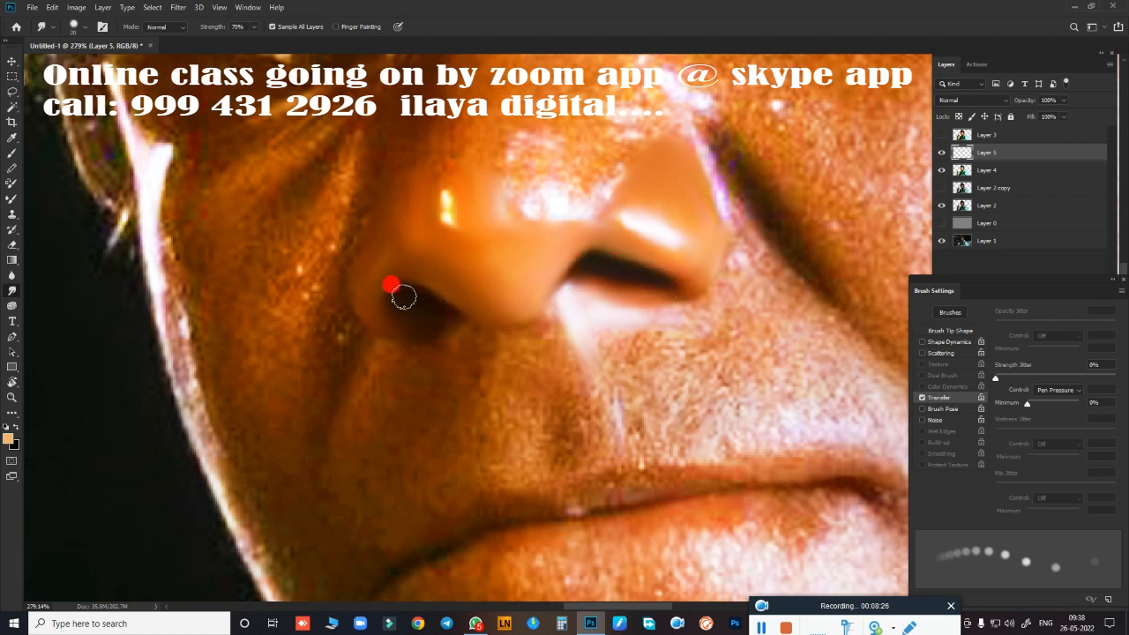
mouse_move(429, 302)
mouse_down()
mouse_move(463, 319)
mouse_move(421, 294)
mouse_up()
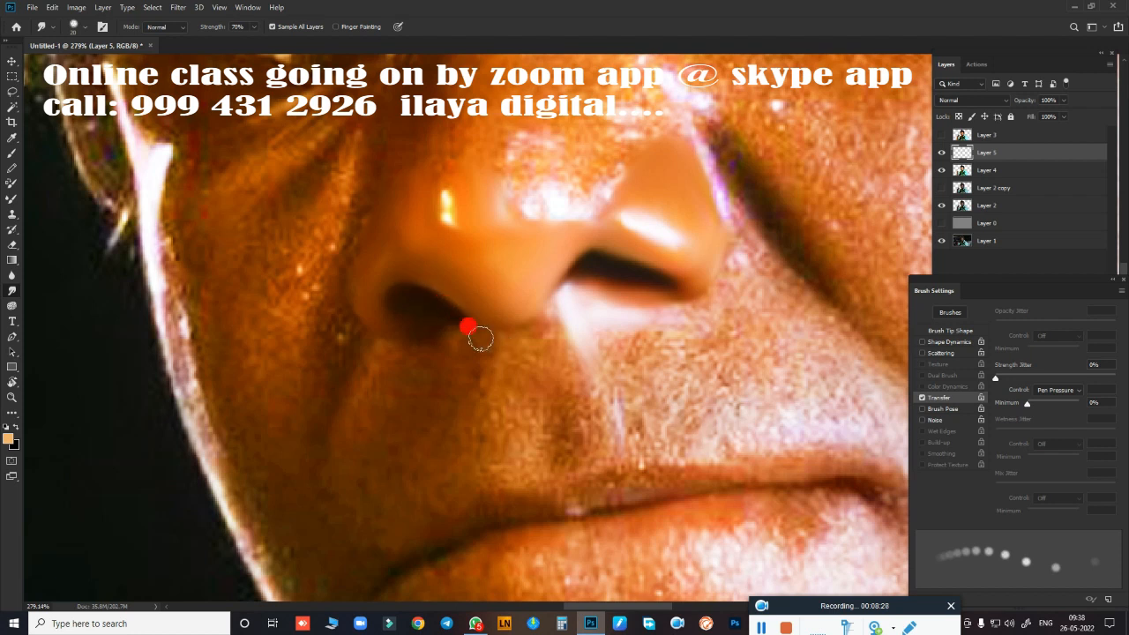
- Smudge the shadowed skin above the upper lip and the dark cheek fold beside the lit nostril into smooth tones
mouse_move(510, 333)
mouse_down()
mouse_move(427, 336)
mouse_move(454, 327)
mouse_move(531, 371)
mouse_move(367, 360)
mouse_move(351, 405)
mouse_move(382, 399)
mouse_move(385, 355)
mouse_move(440, 371)
mouse_move(441, 355)
mouse_move(467, 357)
mouse_move(416, 407)
mouse_move(383, 382)
mouse_move(346, 447)
mouse_move(368, 517)
mouse_move(398, 395)
mouse_move(438, 413)
mouse_move(475, 385)
mouse_move(462, 448)
mouse_move(384, 447)
mouse_move(389, 522)
mouse_move(418, 503)
mouse_move(438, 378)
mouse_move(359, 476)
mouse_move(416, 475)
mouse_move(515, 406)
mouse_move(511, 418)
mouse_move(499, 359)
mouse_move(554, 350)
mouse_move(573, 397)
mouse_move(545, 372)
mouse_move(538, 397)
mouse_move(553, 459)
mouse_move(531, 445)
mouse_move(512, 458)
mouse_move(496, 442)
mouse_move(488, 468)
mouse_move(519, 473)
mouse_move(486, 415)
mouse_move(438, 408)
mouse_move(463, 360)
mouse_move(489, 434)
mouse_move(379, 543)
mouse_move(372, 465)
mouse_move(410, 347)
mouse_move(441, 362)
mouse_move(451, 347)
mouse_move(498, 432)
mouse_move(519, 385)
mouse_move(443, 417)
mouse_move(450, 485)
mouse_up()
mouse_move(727, 382)
mouse_down()
mouse_move(540, 389)
mouse_move(544, 371)
mouse_up()
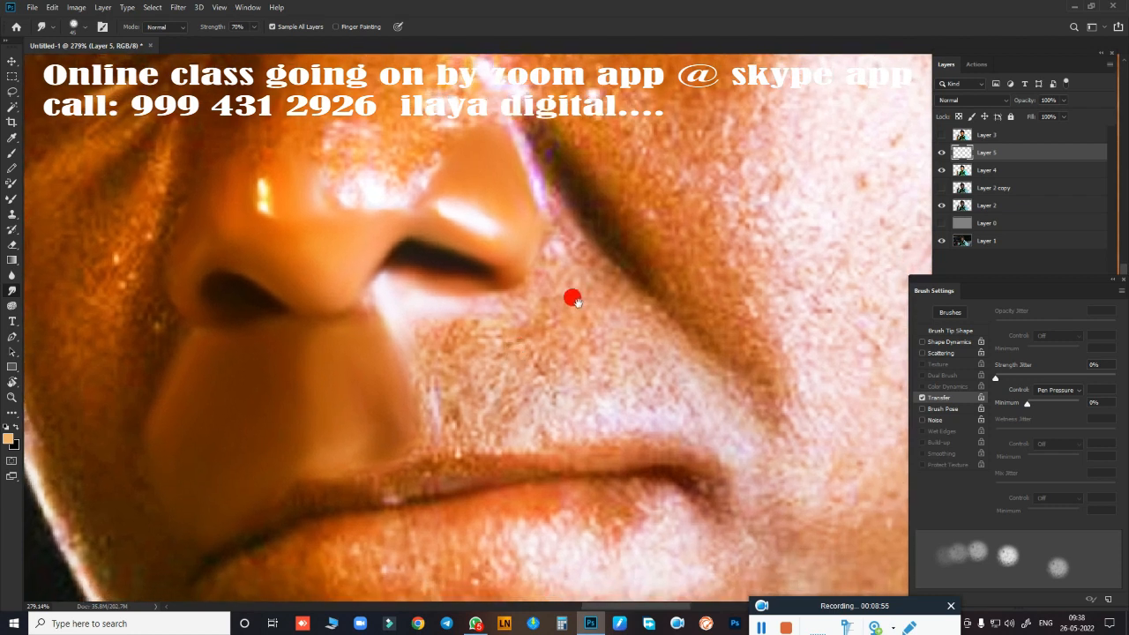
mouse_move(588, 316)
mouse_down()
mouse_move(599, 228)
mouse_move(520, 113)
mouse_move(589, 216)
mouse_move(739, 355)
mouse_move(746, 383)
mouse_move(746, 365)
mouse_move(681, 281)
mouse_move(604, 217)
mouse_move(669, 294)
mouse_move(614, 247)
mouse_move(562, 178)
mouse_move(559, 153)
mouse_move(755, 372)
mouse_move(692, 293)
mouse_move(611, 137)
mouse_move(576, 118)
mouse_move(602, 164)
mouse_move(617, 166)
mouse_move(603, 137)
mouse_move(684, 245)
mouse_move(621, 181)
mouse_move(718, 272)
mouse_move(754, 357)
mouse_move(642, 214)
mouse_move(688, 247)
mouse_move(660, 205)
mouse_move(577, 304)
mouse_move(545, 294)
mouse_move(515, 305)
mouse_move(492, 276)
mouse_move(482, 290)
mouse_move(463, 281)
mouse_move(521, 279)
mouse_move(533, 234)
mouse_move(528, 261)
mouse_move(538, 255)
mouse_move(530, 260)
mouse_move(527, 209)
mouse_up()
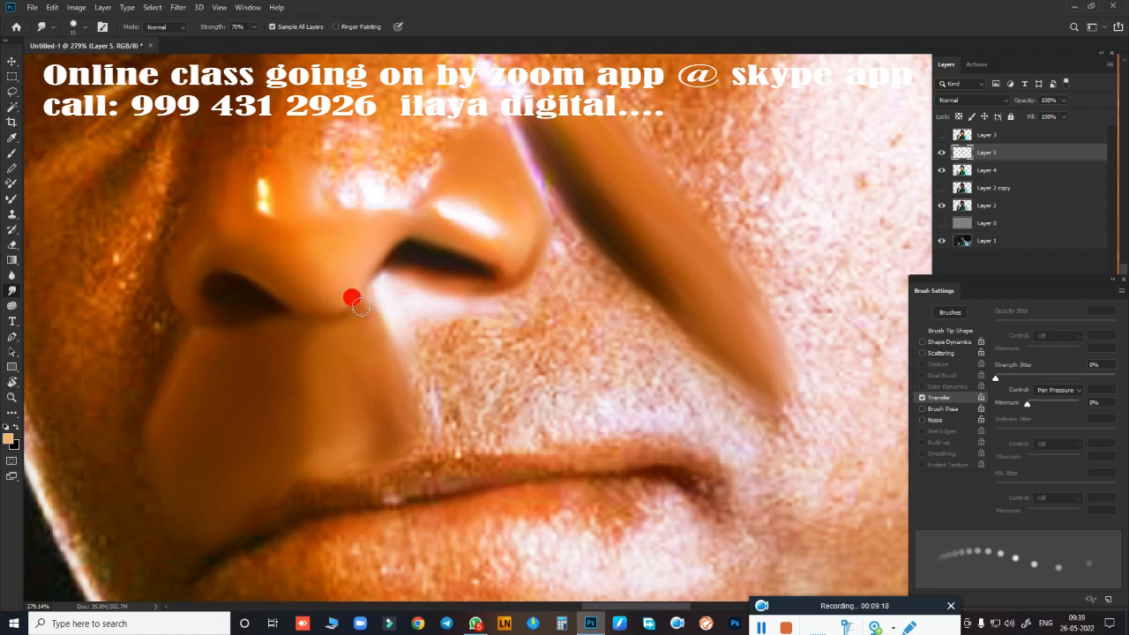
- Smooth the lit skin between the nose, the cheek fold and the upper lip with the Smudge tool
mouse_move(360, 306)
mouse_down()
mouse_move(389, 260)
mouse_move(360, 303)
mouse_move(385, 263)
mouse_move(354, 314)
mouse_up()
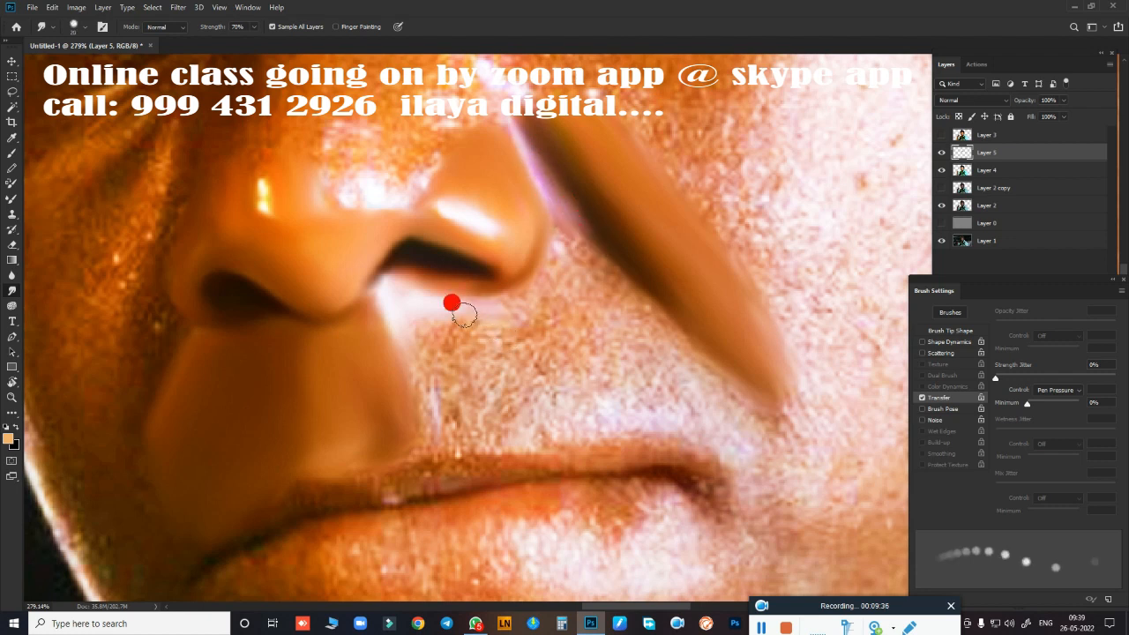
mouse_move(450, 303)
mouse_down()
mouse_move(525, 305)
mouse_move(556, 209)
mouse_move(564, 241)
mouse_move(552, 262)
mouse_move(562, 238)
mouse_up()
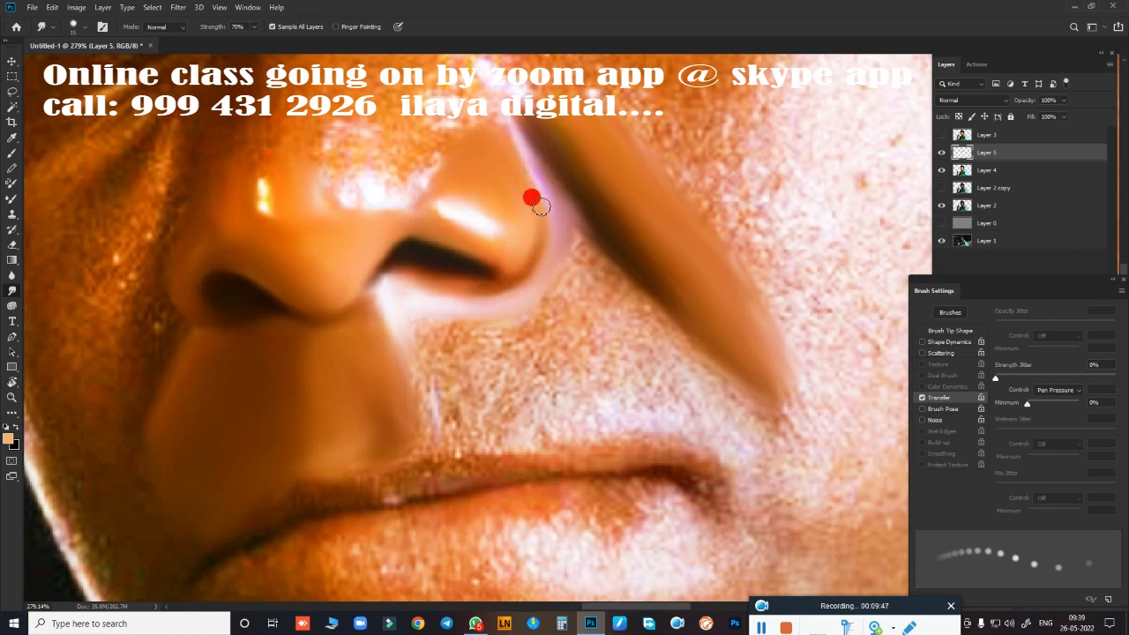
mouse_move(532, 198)
mouse_down()
mouse_move(498, 321)
mouse_move(604, 232)
mouse_move(576, 240)
mouse_move(600, 269)
mouse_move(568, 231)
mouse_move(615, 270)
mouse_move(573, 220)
mouse_move(660, 321)
mouse_move(619, 275)
mouse_move(638, 309)
mouse_move(566, 266)
mouse_move(570, 295)
mouse_move(541, 315)
mouse_move(515, 310)
mouse_move(580, 263)
mouse_move(595, 311)
mouse_move(608, 296)
mouse_move(624, 302)
mouse_move(588, 273)
mouse_move(639, 305)
mouse_move(647, 338)
mouse_move(471, 394)
mouse_move(433, 344)
mouse_move(441, 394)
mouse_move(483, 432)
mouse_move(680, 418)
mouse_move(528, 428)
mouse_move(652, 416)
mouse_move(731, 440)
mouse_move(643, 303)
mouse_move(670, 353)
mouse_move(730, 416)
mouse_move(635, 310)
mouse_move(718, 383)
mouse_move(756, 449)
mouse_move(686, 356)
mouse_move(420, 351)
mouse_move(439, 399)
mouse_move(428, 393)
mouse_move(434, 426)
mouse_move(432, 312)
mouse_move(428, 331)
mouse_move(499, 320)
mouse_move(508, 336)
mouse_move(564, 297)
mouse_move(603, 335)
mouse_move(438, 388)
mouse_move(484, 403)
mouse_move(431, 330)
mouse_move(444, 317)
mouse_move(432, 311)
mouse_move(485, 295)
mouse_move(398, 280)
mouse_move(520, 284)
mouse_move(530, 267)
mouse_move(517, 292)
mouse_move(570, 305)
mouse_move(632, 373)
mouse_move(639, 361)
mouse_move(506, 394)
mouse_move(432, 330)
mouse_move(433, 381)
mouse_move(627, 386)
mouse_move(506, 393)
mouse_move(426, 373)
mouse_move(464, 340)
mouse_up()
mouse_move(554, 326)
mouse_down()
mouse_move(628, 346)
mouse_move(676, 384)
mouse_move(626, 340)
mouse_move(627, 364)
mouse_move(683, 384)
mouse_move(615, 397)
mouse_move(679, 395)
mouse_move(764, 443)
mouse_move(727, 418)
mouse_move(409, 380)
mouse_move(378, 380)
mouse_move(373, 416)
mouse_move(326, 374)
mouse_move(328, 433)
mouse_move(307, 369)
mouse_move(308, 408)
mouse_move(377, 414)
mouse_up()
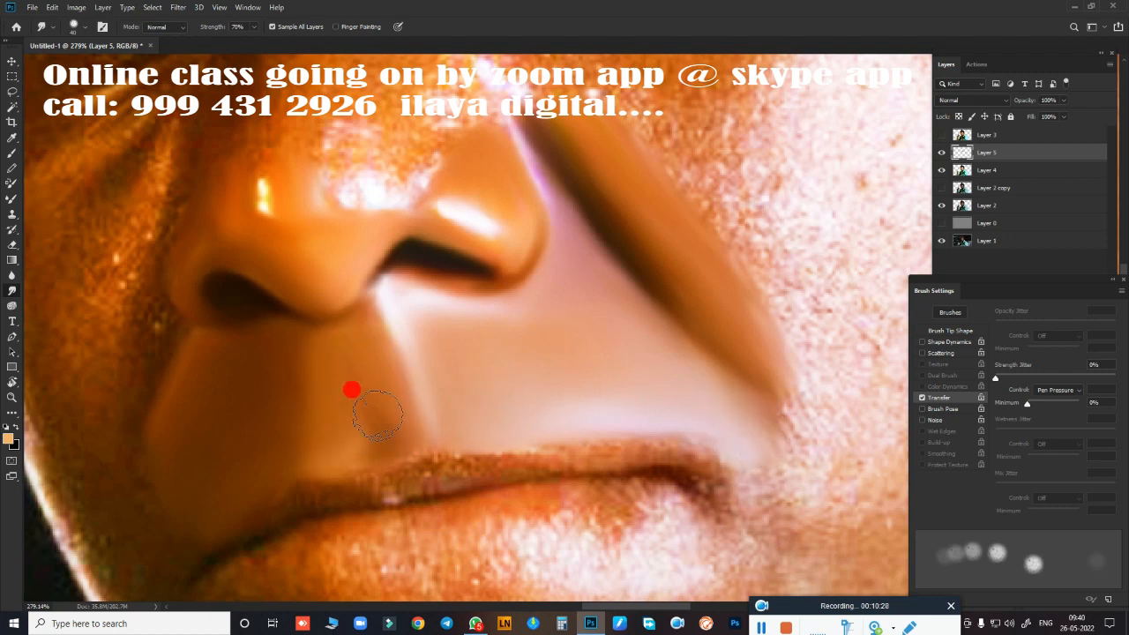
- Blend the shadowed area above the lip further and refine the outer edge of the nose on the dark side
mouse_move(384, 328)
mouse_down()
mouse_move(371, 357)
mouse_move(244, 364)
mouse_up()
mouse_move(447, 341)
mouse_down()
mouse_move(318, 255)
mouse_move(320, 267)
mouse_move(337, 232)
mouse_move(325, 253)
mouse_move(239, 224)
mouse_move(303, 256)
mouse_move(229, 226)
mouse_move(303, 232)
mouse_move(187, 239)
mouse_up()
drag(187, 291, 180, 252)
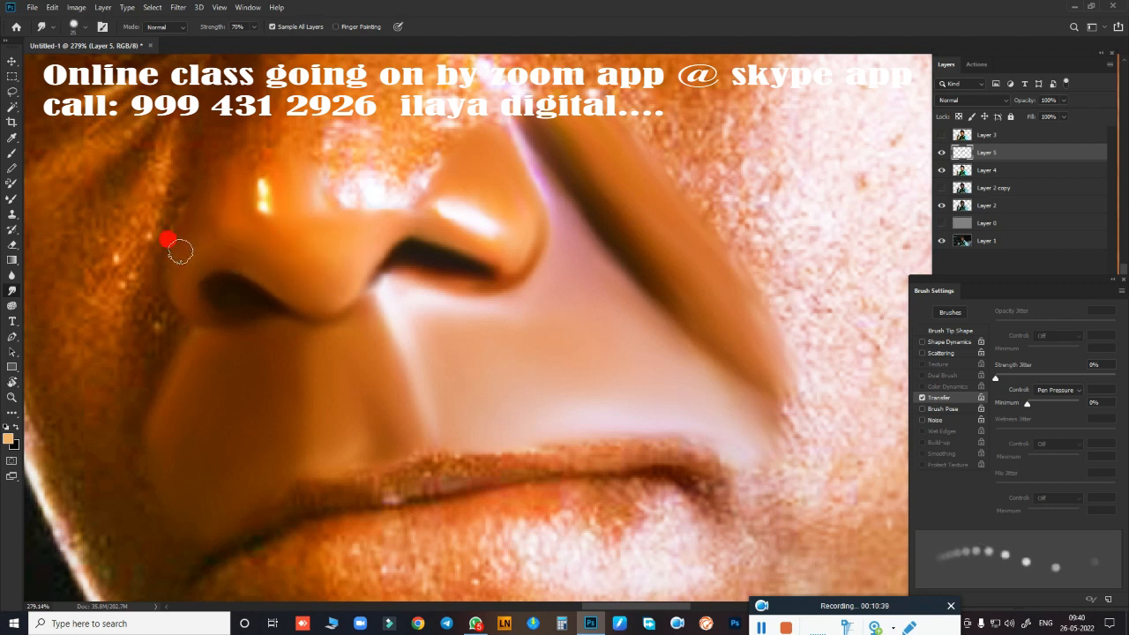
- Toggle Layer 5's visibility to compare the face with and without the smudging
scroll(559, 361, down, 5)
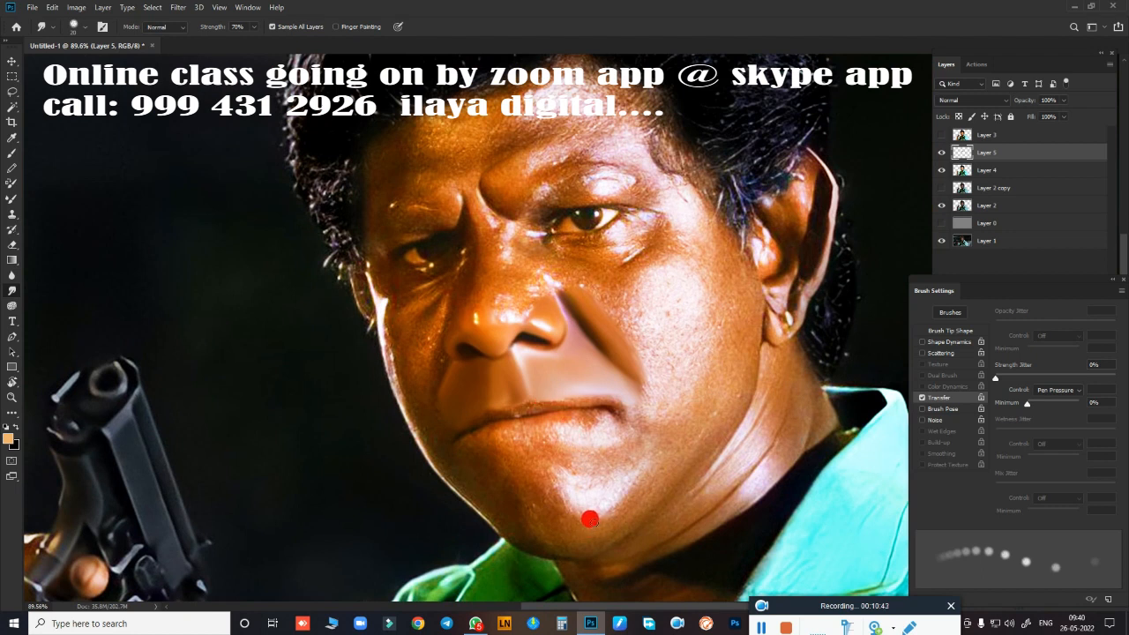
click(940, 153)
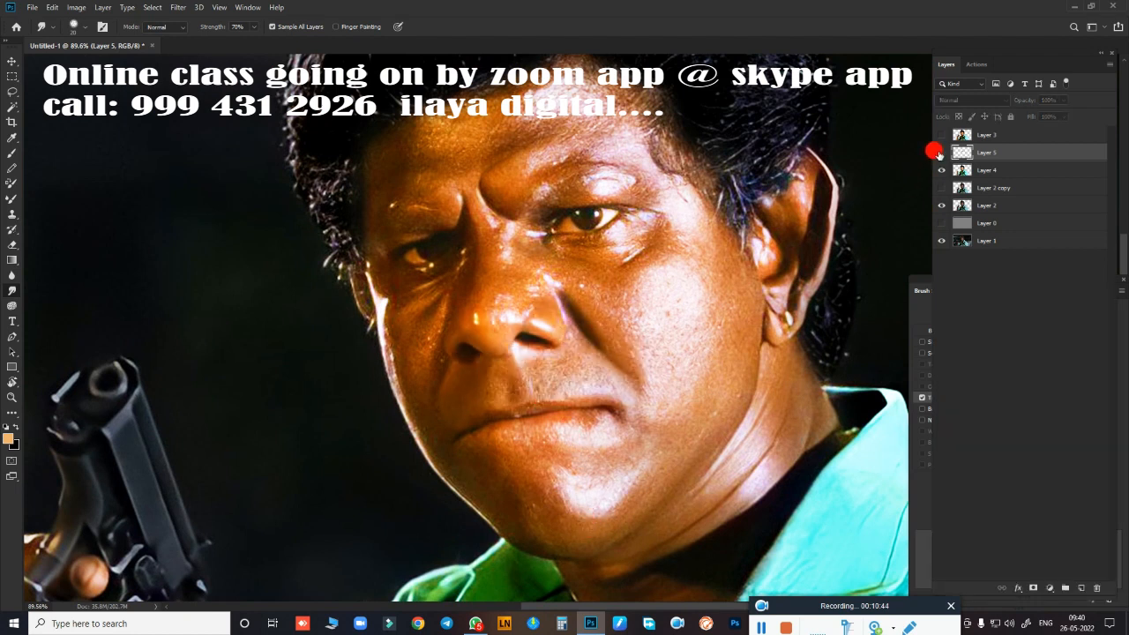
click(940, 153)
click(940, 153)
click(941, 155)
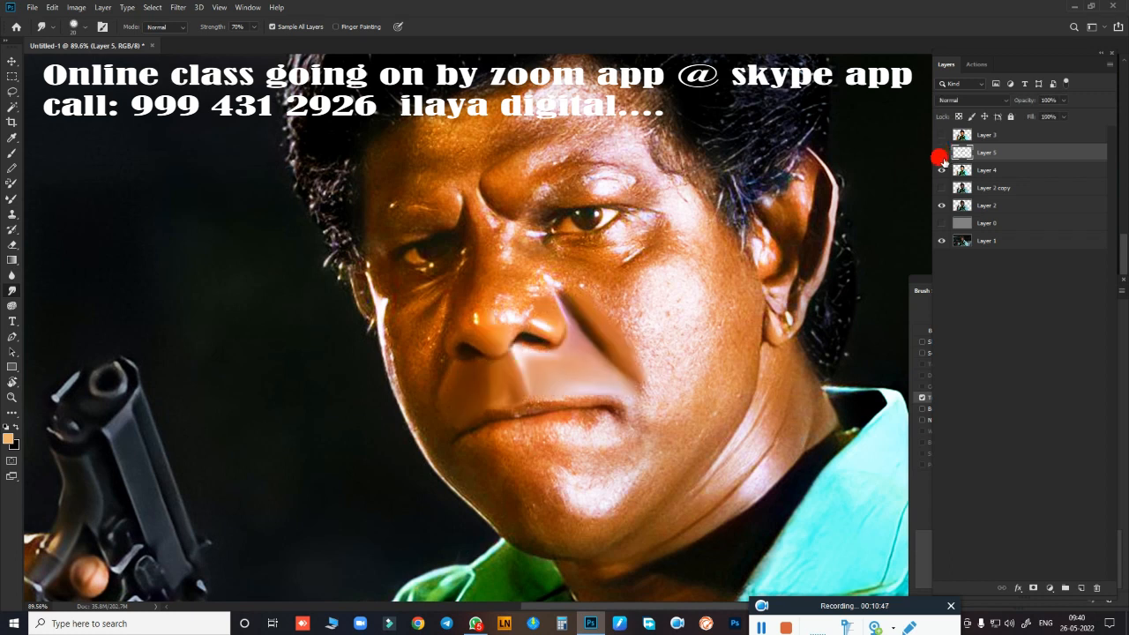
- Smudge the shadowed side of the nose bridge and continue down to smooth the skin around the nose tip
scroll(520, 270, up, 4)
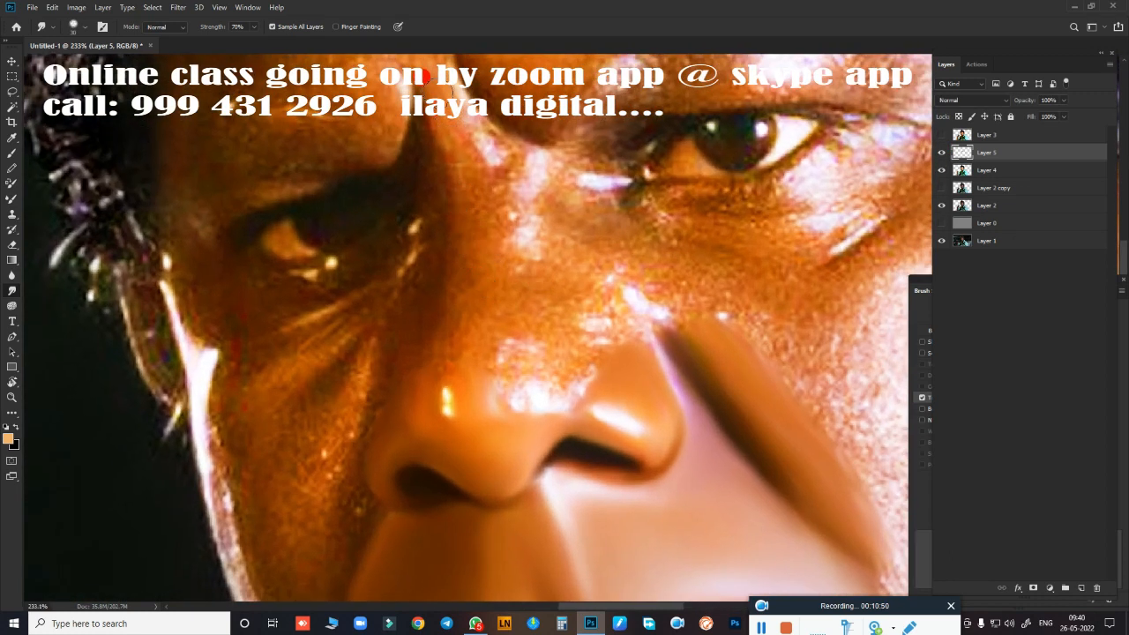
mouse_move(439, 101)
mouse_down()
mouse_move(464, 167)
mouse_move(461, 230)
mouse_up()
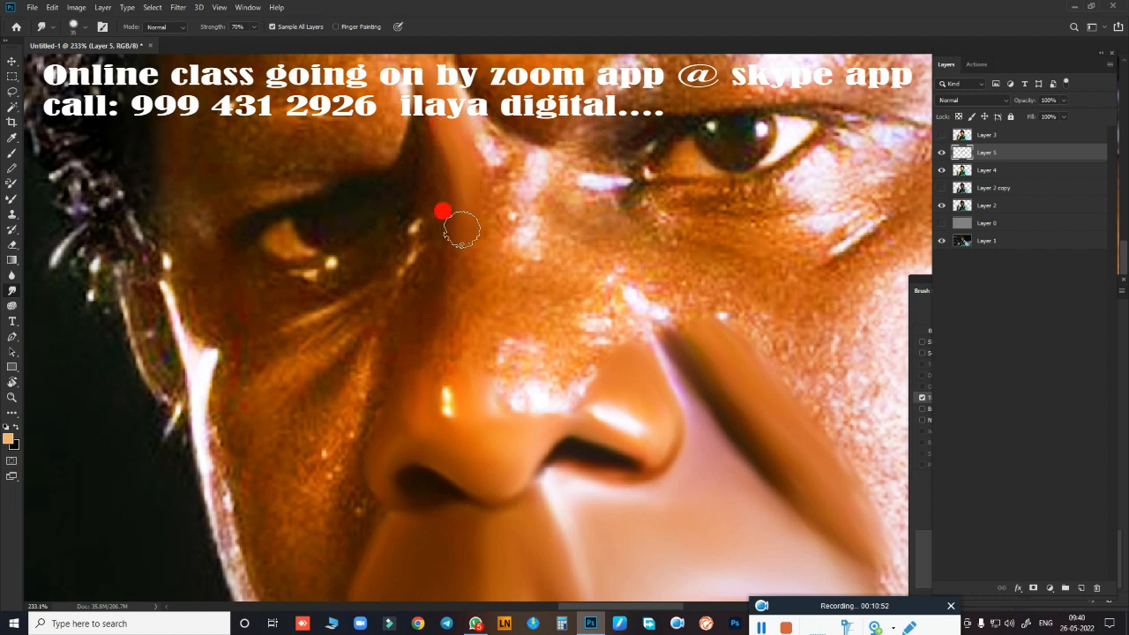
mouse_move(454, 154)
mouse_down()
mouse_move(471, 196)
mouse_move(444, 365)
mouse_move(446, 333)
mouse_up()
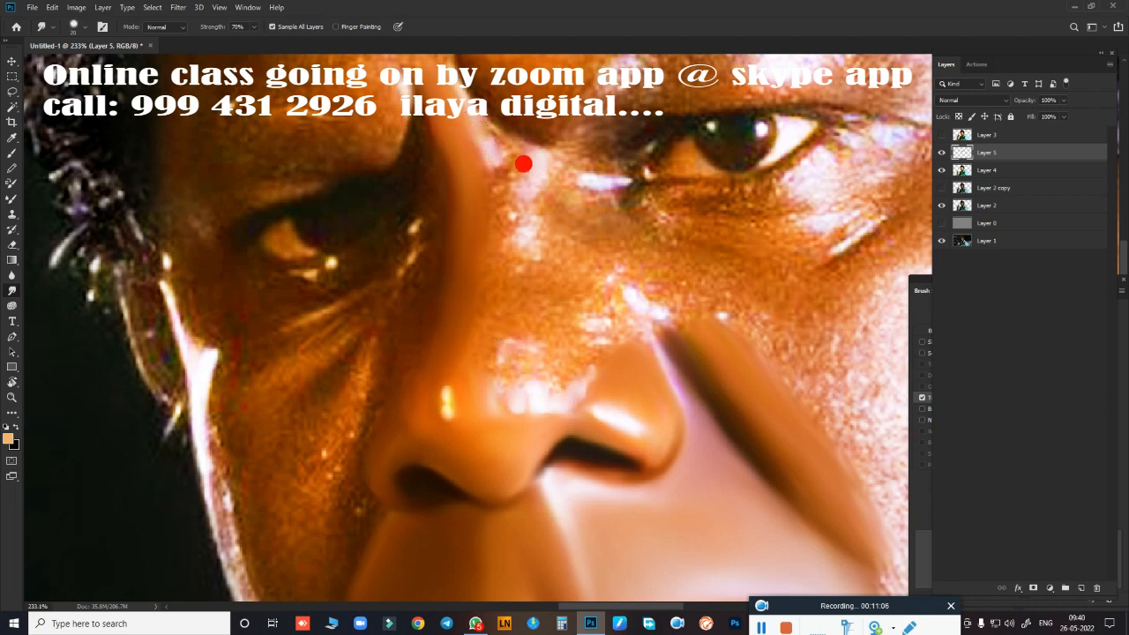
drag(523, 163, 521, 212)
mouse_move(532, 253)
mouse_down()
mouse_move(528, 186)
mouse_move(497, 182)
mouse_move(511, 161)
mouse_move(495, 208)
mouse_move(496, 180)
mouse_move(475, 154)
mouse_move(499, 212)
mouse_move(474, 203)
mouse_move(502, 225)
mouse_move(494, 276)
mouse_up()
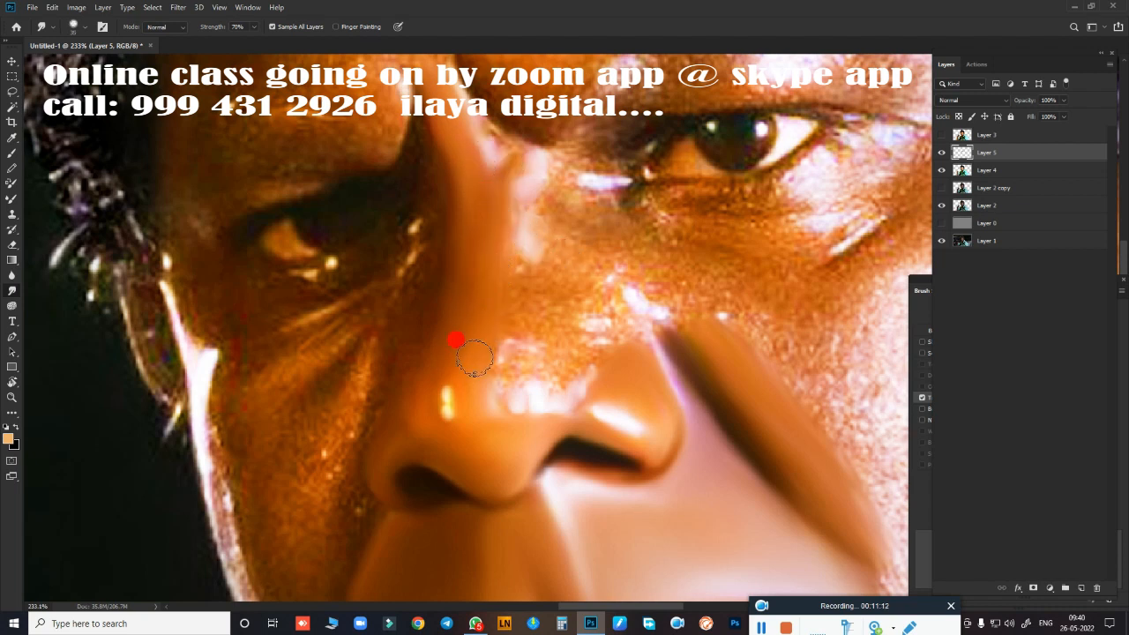
mouse_move(474, 357)
mouse_down()
mouse_move(529, 279)
mouse_move(515, 301)
mouse_move(553, 281)
mouse_move(540, 272)
mouse_move(510, 320)
mouse_move(540, 315)
mouse_move(569, 285)
mouse_move(572, 353)
mouse_move(582, 354)
mouse_move(513, 357)
mouse_move(498, 377)
mouse_move(550, 371)
mouse_move(504, 410)
mouse_move(551, 409)
mouse_move(600, 349)
mouse_move(602, 290)
mouse_move(598, 300)
mouse_move(643, 311)
mouse_move(633, 299)
mouse_move(641, 310)
mouse_move(606, 333)
mouse_move(596, 323)
mouse_move(640, 360)
mouse_move(611, 370)
mouse_move(639, 342)
mouse_move(586, 335)
mouse_up()
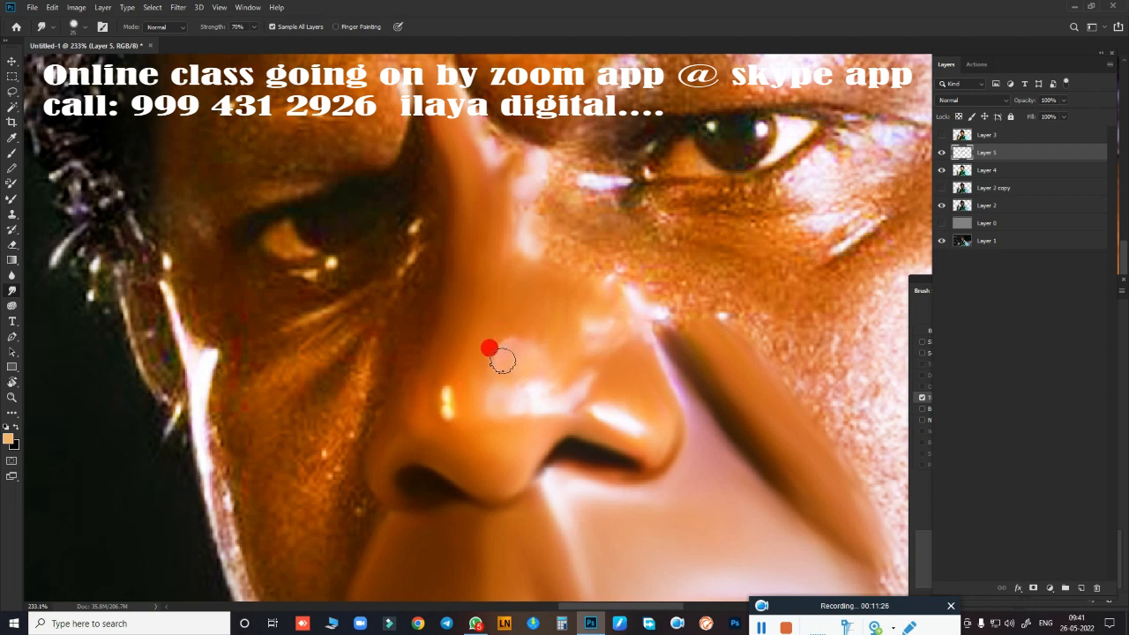
- Blend the skin at the top of the nose bridge and soften the highlights along the bridge and tip
mouse_move(501, 359)
mouse_down()
mouse_move(549, 357)
mouse_move(556, 372)
mouse_move(523, 340)
mouse_move(449, 211)
mouse_move(431, 129)
mouse_move(416, 113)
mouse_move(418, 144)
mouse_move(410, 125)
mouse_move(410, 137)
mouse_move(407, 77)
mouse_up()
mouse_move(427, 148)
mouse_down()
mouse_move(450, 196)
mouse_move(443, 294)
mouse_move(402, 363)
mouse_move(442, 322)
mouse_move(455, 248)
mouse_move(568, 327)
mouse_move(479, 158)
mouse_up()
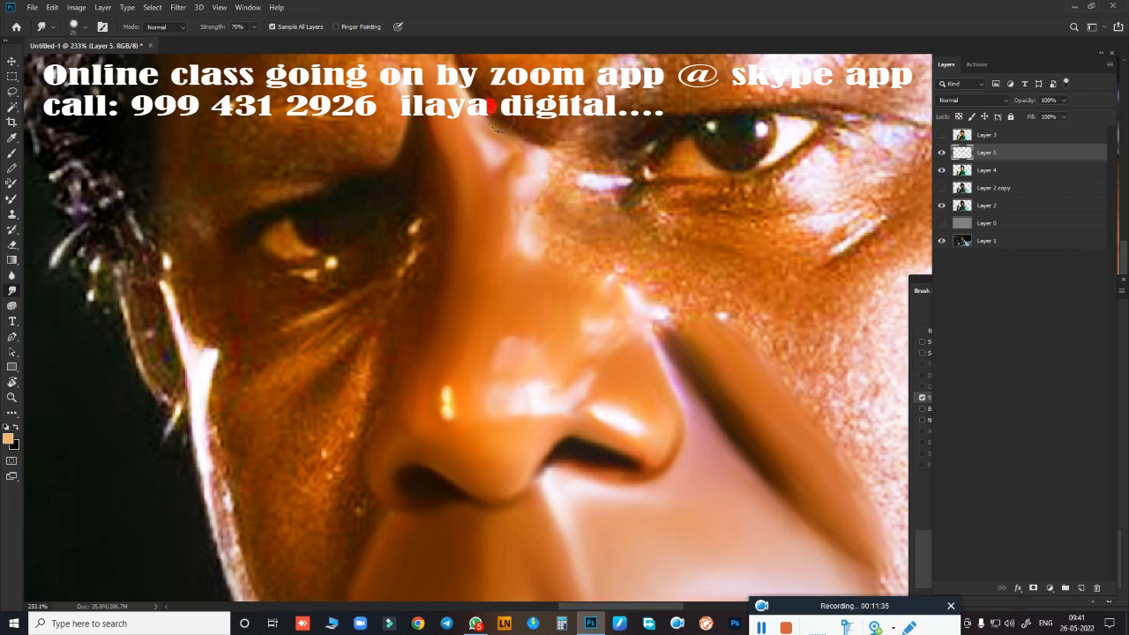
mouse_move(529, 158)
mouse_down()
mouse_move(559, 175)
mouse_move(578, 162)
mouse_move(570, 153)
mouse_move(539, 205)
mouse_move(582, 198)
mouse_move(571, 192)
mouse_move(538, 217)
mouse_move(519, 209)
mouse_move(529, 252)
mouse_move(554, 226)
mouse_move(580, 239)
mouse_move(565, 249)
mouse_move(581, 257)
mouse_move(562, 241)
mouse_move(594, 234)
mouse_move(557, 253)
mouse_move(606, 266)
mouse_move(575, 235)
mouse_move(595, 217)
mouse_move(570, 186)
mouse_move(556, 192)
mouse_move(542, 272)
mouse_move(555, 284)
mouse_move(501, 255)
mouse_move(529, 235)
mouse_move(527, 254)
mouse_move(542, 210)
mouse_move(512, 227)
mouse_up()
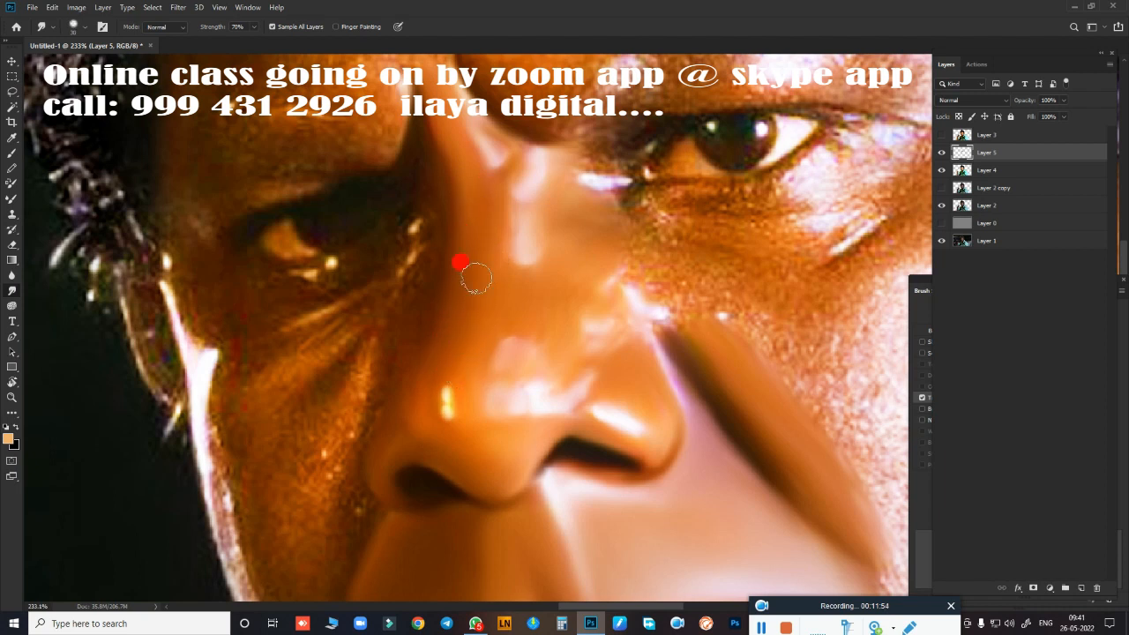
mouse_move(488, 341)
mouse_down()
mouse_move(537, 312)
mouse_move(541, 384)
mouse_move(499, 409)
mouse_move(511, 405)
mouse_move(498, 394)
mouse_move(545, 394)
mouse_up()
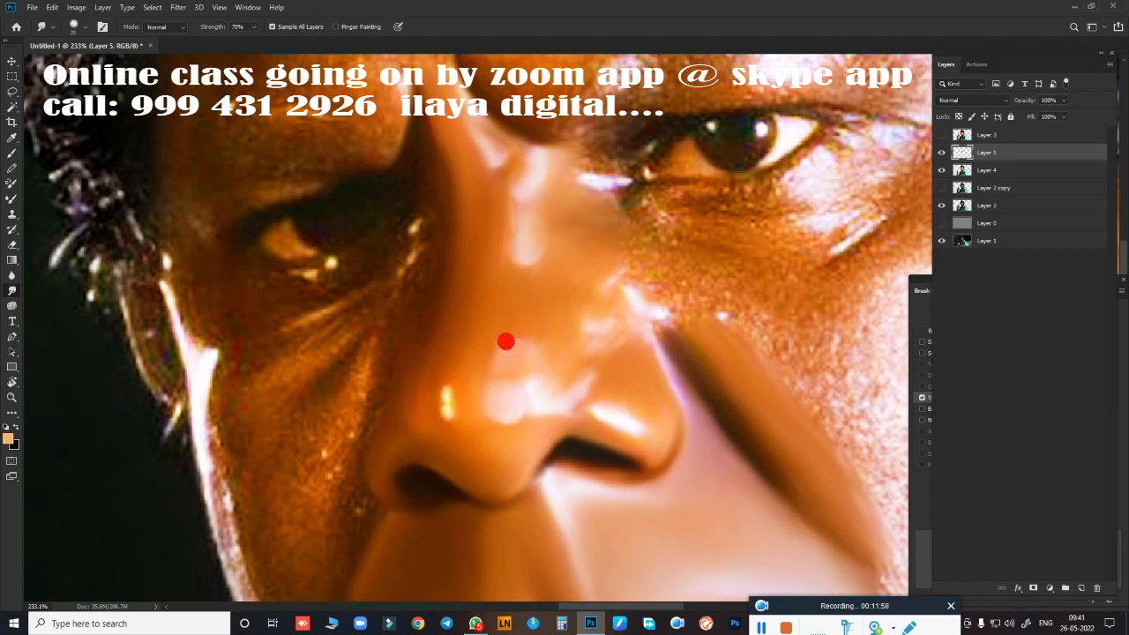
mouse_move(573, 338)
mouse_down()
mouse_move(559, 273)
mouse_move(610, 264)
mouse_move(648, 335)
mouse_move(585, 257)
mouse_move(523, 225)
mouse_up()
- Smudge the inner end of the eyebrow on the lit side and the skin above it into smooth strokes
scroll(647, 335, down, 6)
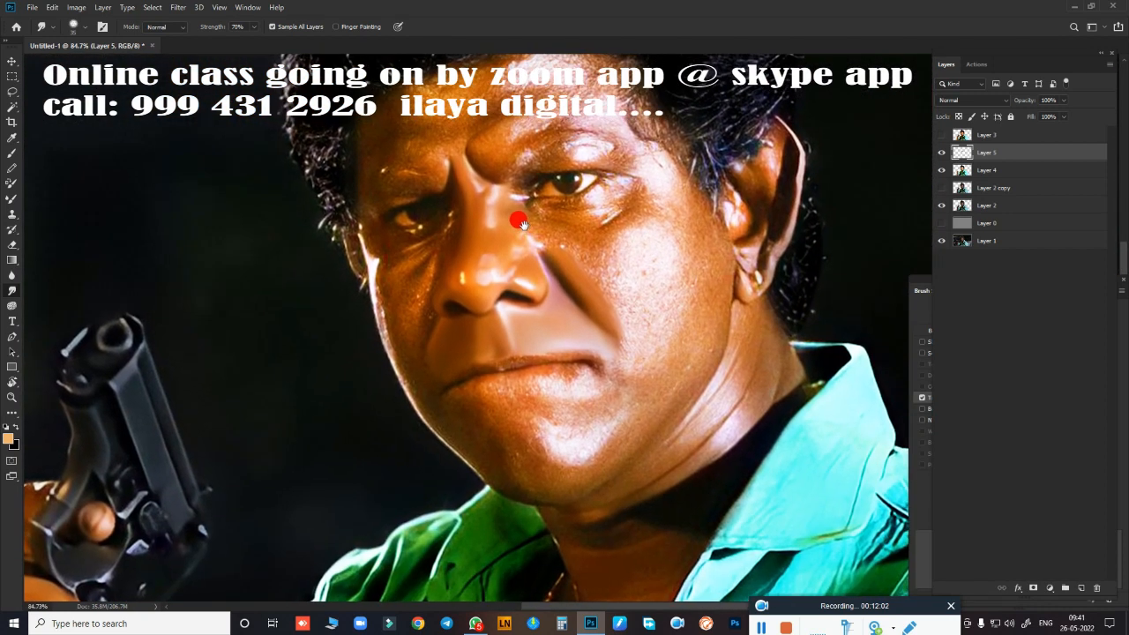
scroll(539, 178, up, 4)
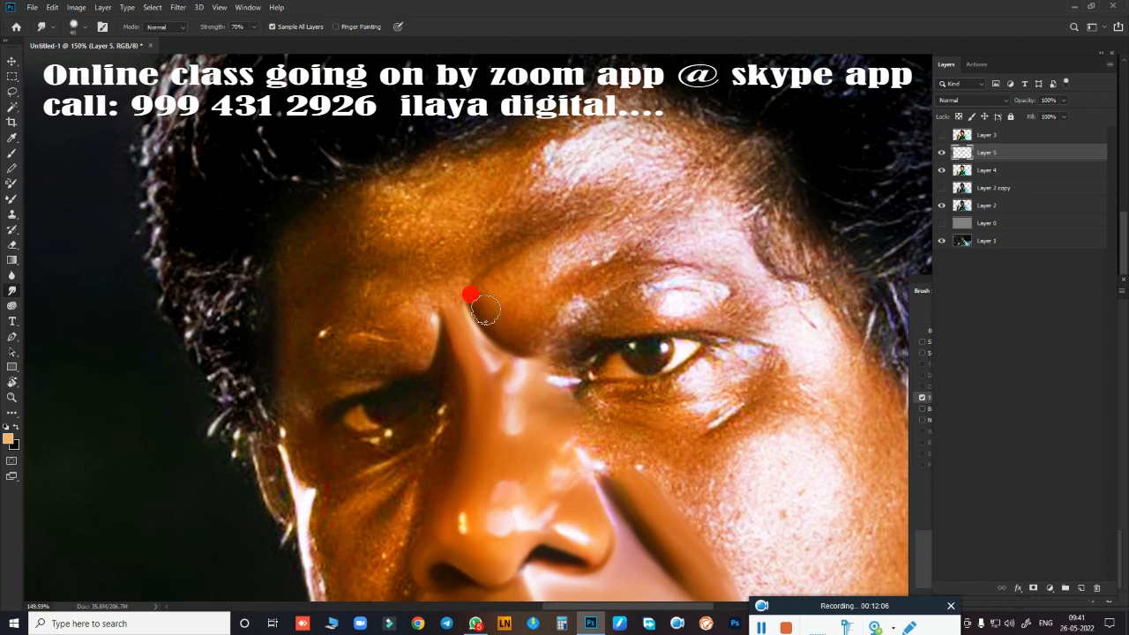
mouse_move(514, 287)
mouse_down()
mouse_move(601, 238)
mouse_move(544, 277)
mouse_move(592, 269)
mouse_move(577, 280)
mouse_move(588, 281)
mouse_move(631, 257)
mouse_move(584, 265)
mouse_up()
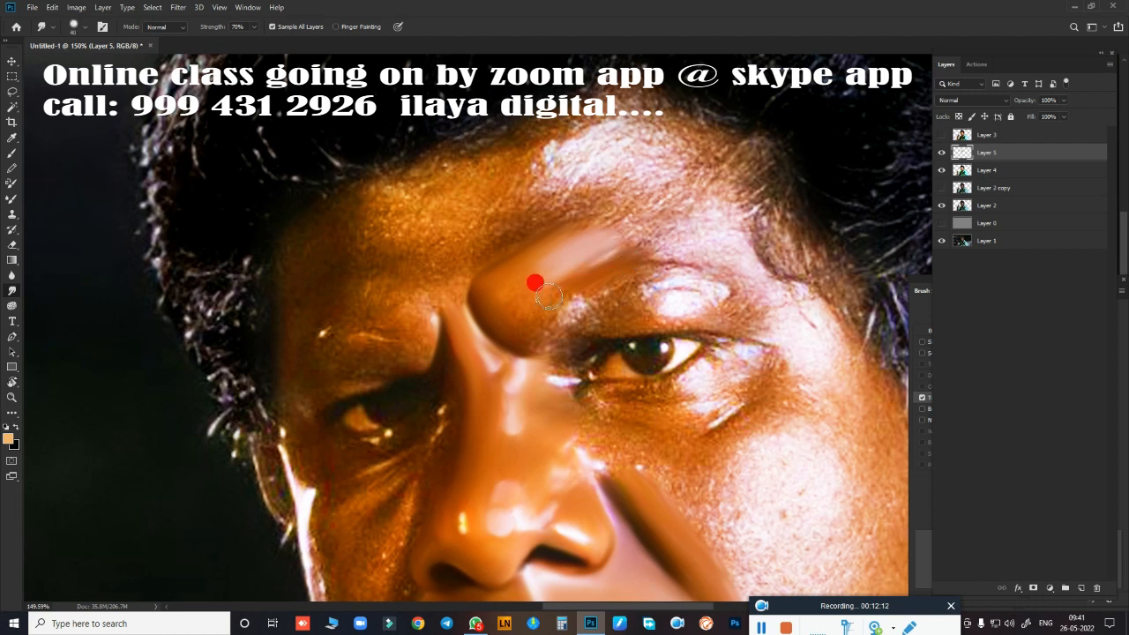
drag(529, 343, 578, 301)
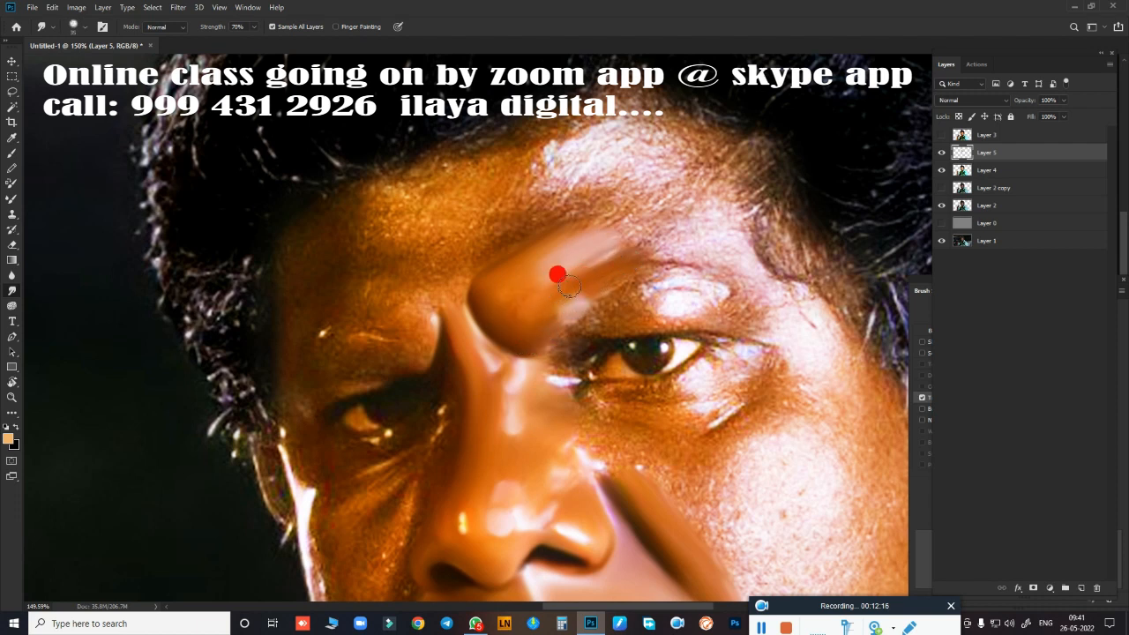
drag(508, 307, 458, 297)
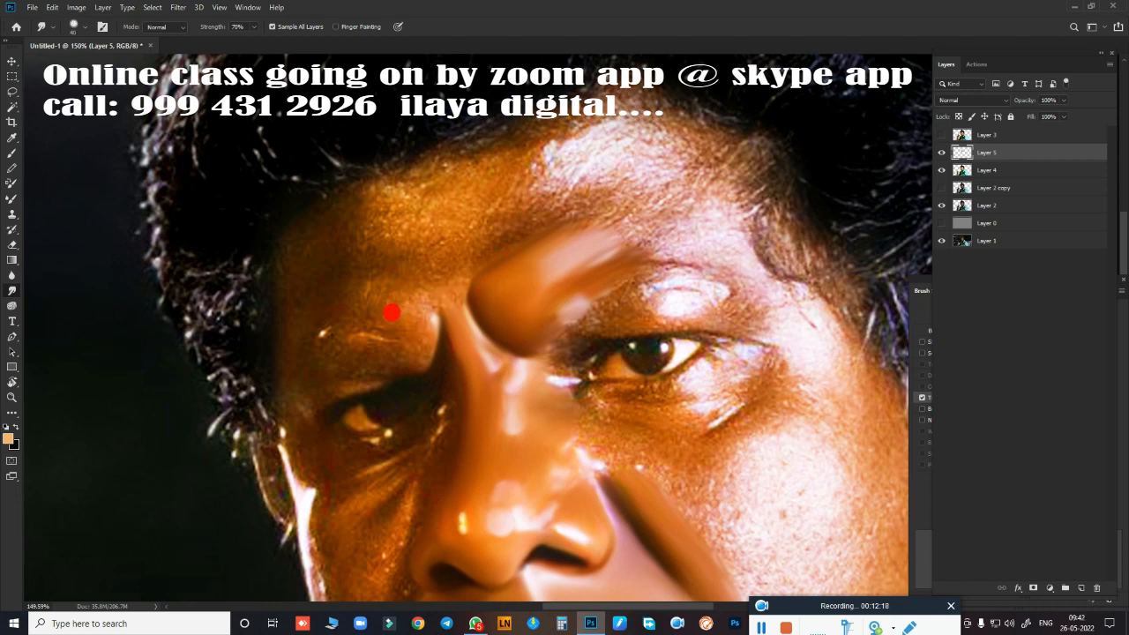
- Smudge the whole forehead from the shadowed brow and temple to the lit hairline, blending skin texture and highlights into smooth strokes
mouse_move(391, 312)
mouse_down()
mouse_move(422, 324)
mouse_move(409, 358)
mouse_move(389, 359)
mouse_move(401, 353)
mouse_move(390, 333)
mouse_move(361, 314)
mouse_move(389, 311)
mouse_move(337, 295)
mouse_move(363, 282)
mouse_move(418, 296)
mouse_move(424, 312)
mouse_move(426, 255)
mouse_move(389, 227)
mouse_move(360, 228)
mouse_move(360, 204)
mouse_move(463, 170)
mouse_move(429, 176)
mouse_move(438, 168)
mouse_move(402, 189)
mouse_move(449, 190)
mouse_move(360, 231)
mouse_move(367, 247)
mouse_move(398, 244)
mouse_move(434, 201)
mouse_move(482, 176)
mouse_move(467, 187)
mouse_move(524, 165)
mouse_move(489, 221)
mouse_move(571, 196)
mouse_move(434, 257)
mouse_move(401, 254)
mouse_move(429, 273)
mouse_up()
mouse_move(454, 309)
mouse_down()
mouse_move(479, 250)
mouse_move(452, 276)
mouse_move(460, 310)
mouse_move(433, 270)
mouse_move(404, 274)
mouse_move(512, 222)
mouse_move(528, 159)
mouse_up()
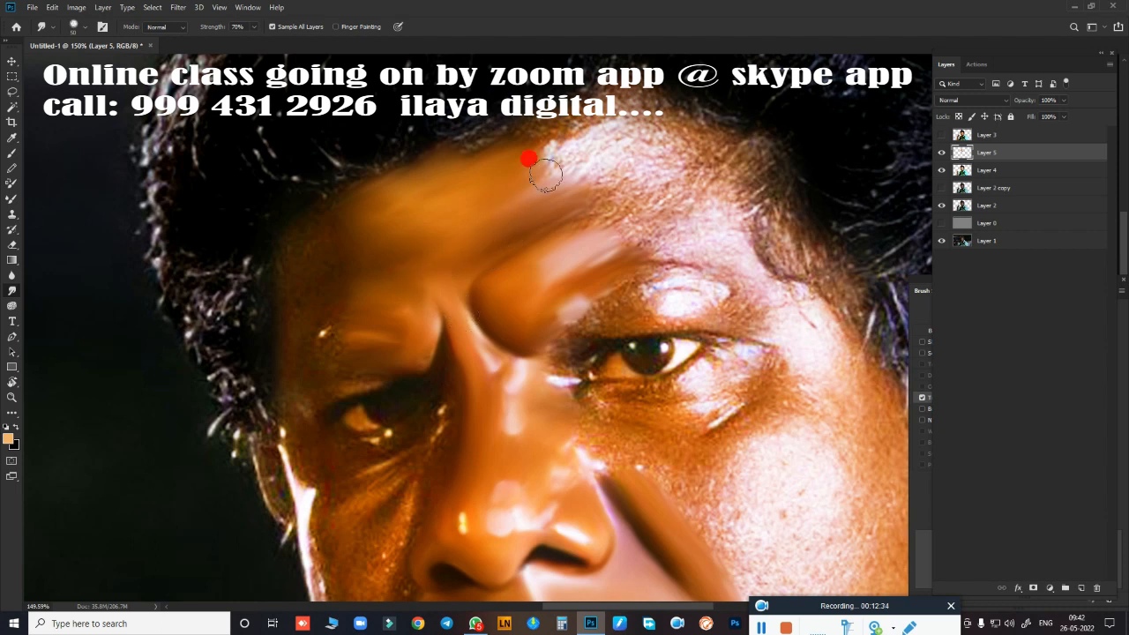
mouse_move(585, 139)
mouse_down()
mouse_move(563, 164)
mouse_move(560, 134)
mouse_move(590, 112)
mouse_move(525, 142)
mouse_move(633, 103)
mouse_move(682, 122)
mouse_move(659, 137)
mouse_move(682, 132)
mouse_move(653, 117)
mouse_move(639, 89)
mouse_move(722, 155)
mouse_move(686, 185)
mouse_move(665, 230)
mouse_move(731, 243)
mouse_move(751, 265)
mouse_move(728, 224)
mouse_move(733, 154)
mouse_move(648, 172)
mouse_move(639, 132)
mouse_move(628, 143)
mouse_move(631, 119)
mouse_move(633, 152)
mouse_move(703, 187)
mouse_move(705, 203)
mouse_move(585, 201)
mouse_move(524, 226)
mouse_move(506, 180)
mouse_move(533, 186)
mouse_move(497, 178)
mouse_move(435, 193)
mouse_move(534, 199)
mouse_move(518, 215)
mouse_move(410, 197)
mouse_move(374, 211)
mouse_move(370, 227)
mouse_move(442, 227)
mouse_move(579, 168)
mouse_move(346, 212)
mouse_move(429, 209)
mouse_move(358, 277)
mouse_move(378, 280)
mouse_move(429, 234)
mouse_move(547, 171)
mouse_move(496, 191)
mouse_move(538, 170)
mouse_move(541, 139)
mouse_move(585, 115)
mouse_move(519, 156)
mouse_move(576, 82)
mouse_move(582, 97)
mouse_move(486, 156)
mouse_move(628, 131)
mouse_move(632, 111)
mouse_move(662, 141)
mouse_move(539, 185)
mouse_move(608, 200)
mouse_move(688, 182)
mouse_move(645, 202)
mouse_move(670, 220)
mouse_move(564, 224)
mouse_move(531, 251)
mouse_move(572, 202)
mouse_move(542, 149)
mouse_move(571, 126)
mouse_move(605, 161)
mouse_move(630, 159)
mouse_move(620, 139)
mouse_move(697, 173)
mouse_move(710, 159)
mouse_move(738, 257)
mouse_move(610, 256)
mouse_move(564, 316)
mouse_up()
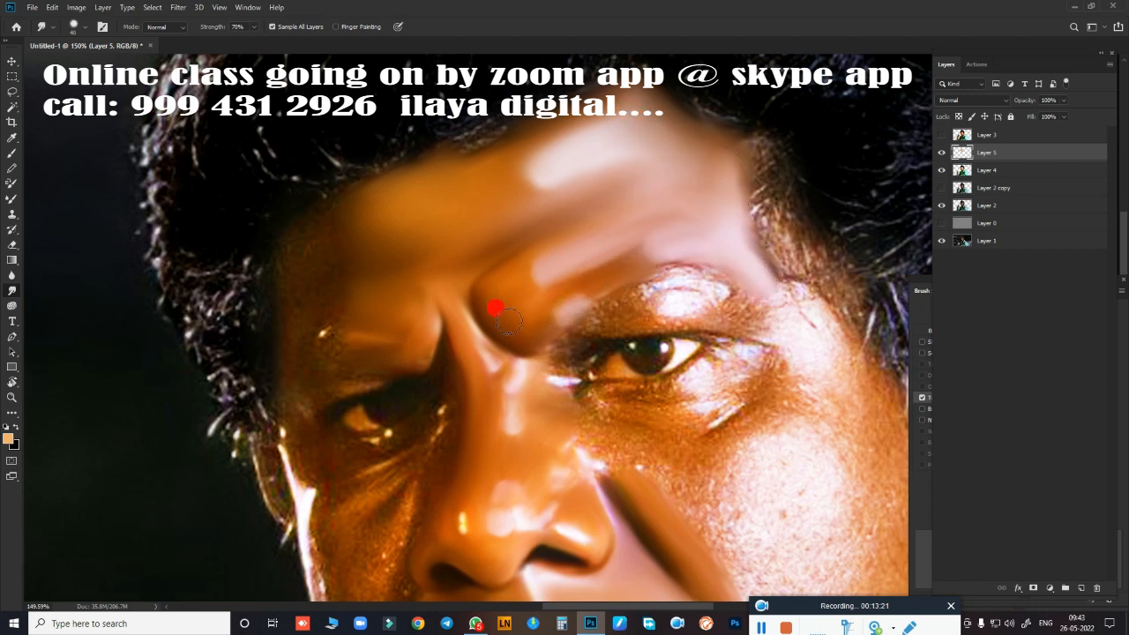
mouse_move(467, 317)
mouse_down()
mouse_move(478, 343)
mouse_move(429, 328)
mouse_move(418, 360)
mouse_move(345, 380)
mouse_move(326, 377)
mouse_move(298, 327)
mouse_move(285, 384)
mouse_move(298, 396)
mouse_move(368, 377)
mouse_up()
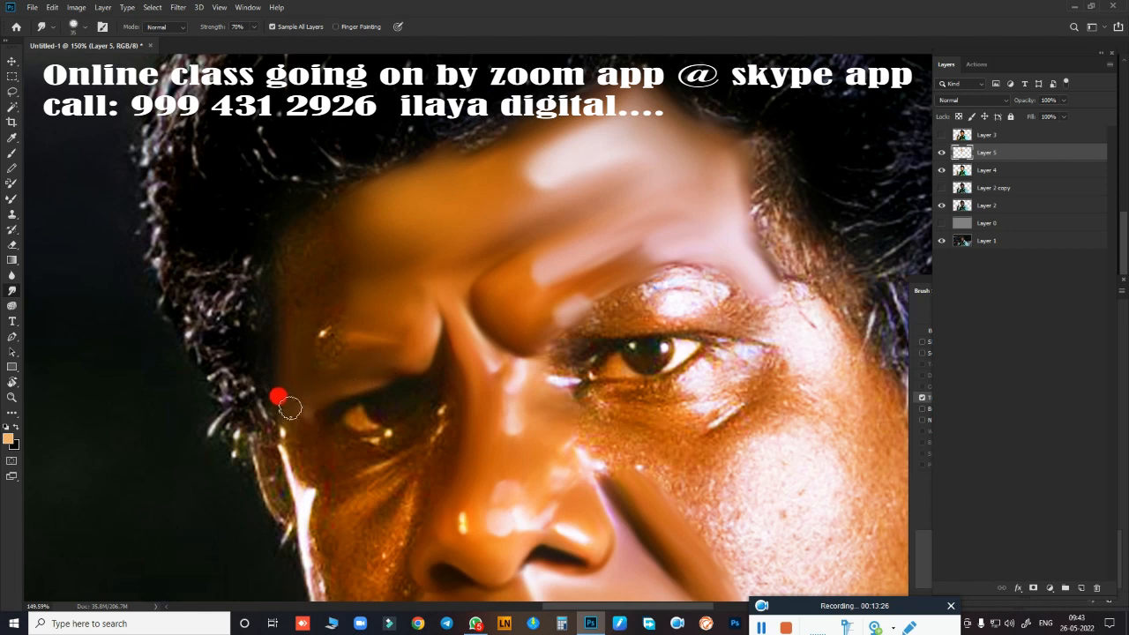
mouse_move(291, 307)
mouse_down()
mouse_move(288, 251)
mouse_move(363, 187)
mouse_move(312, 267)
mouse_move(312, 295)
mouse_move(353, 204)
mouse_move(335, 303)
mouse_move(313, 312)
mouse_move(317, 342)
mouse_move(322, 328)
mouse_move(304, 367)
mouse_move(321, 369)
mouse_move(349, 288)
mouse_up()
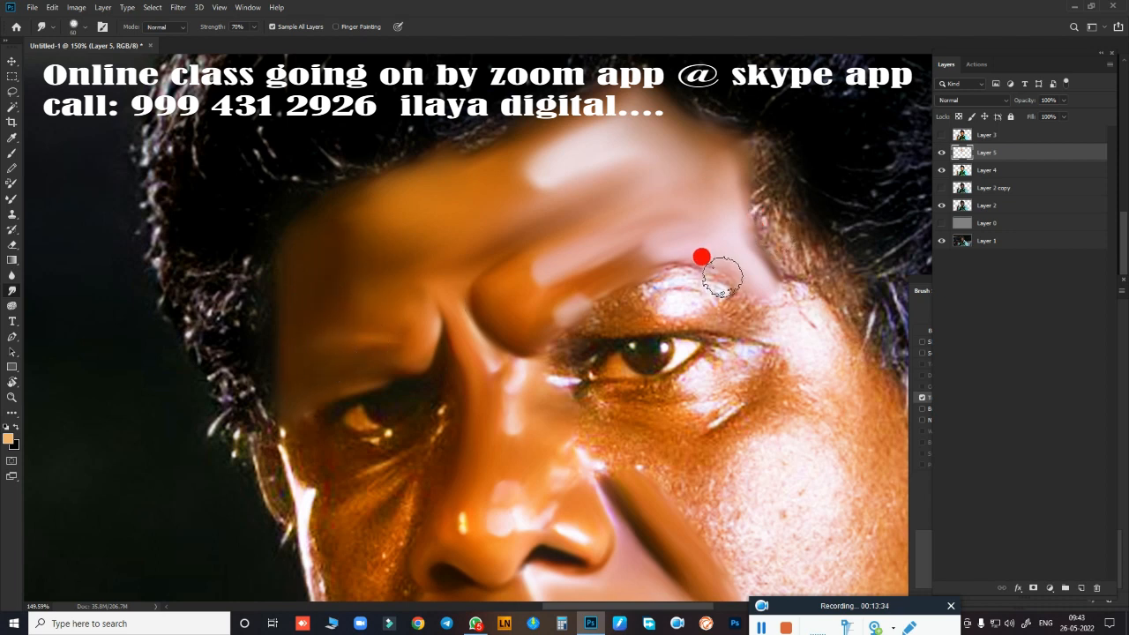
- Smudge the skin on the shadowed side of the face within a selection of the man's outline, and clear the selection
scroll(711, 320, down, 1)
scroll(712, 320, down, 2)
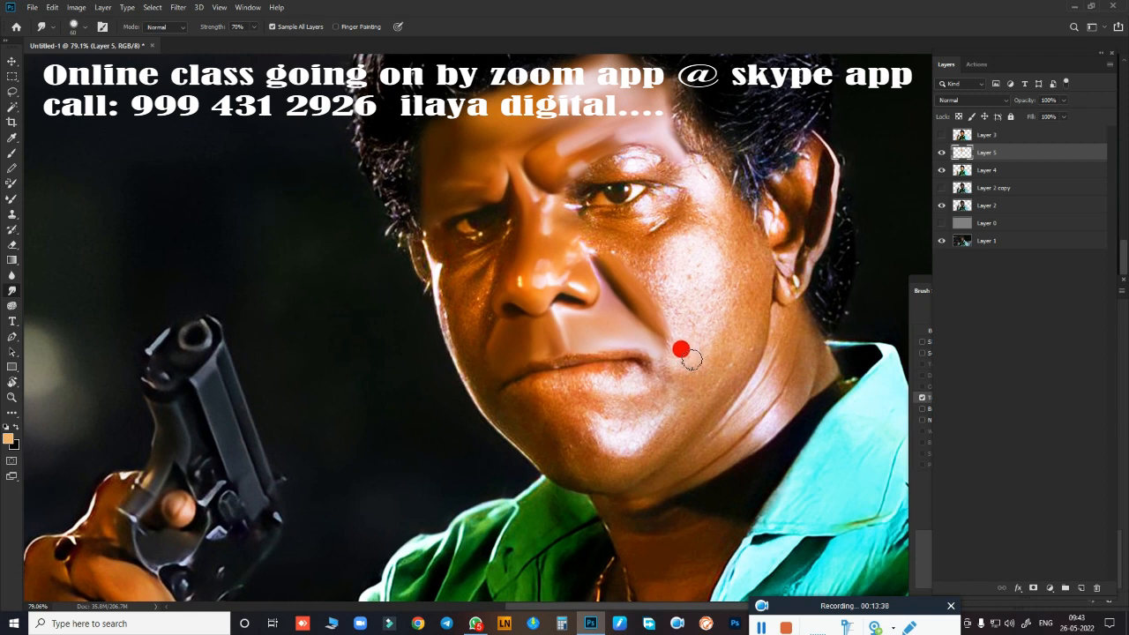
scroll(519, 284, up, 2)
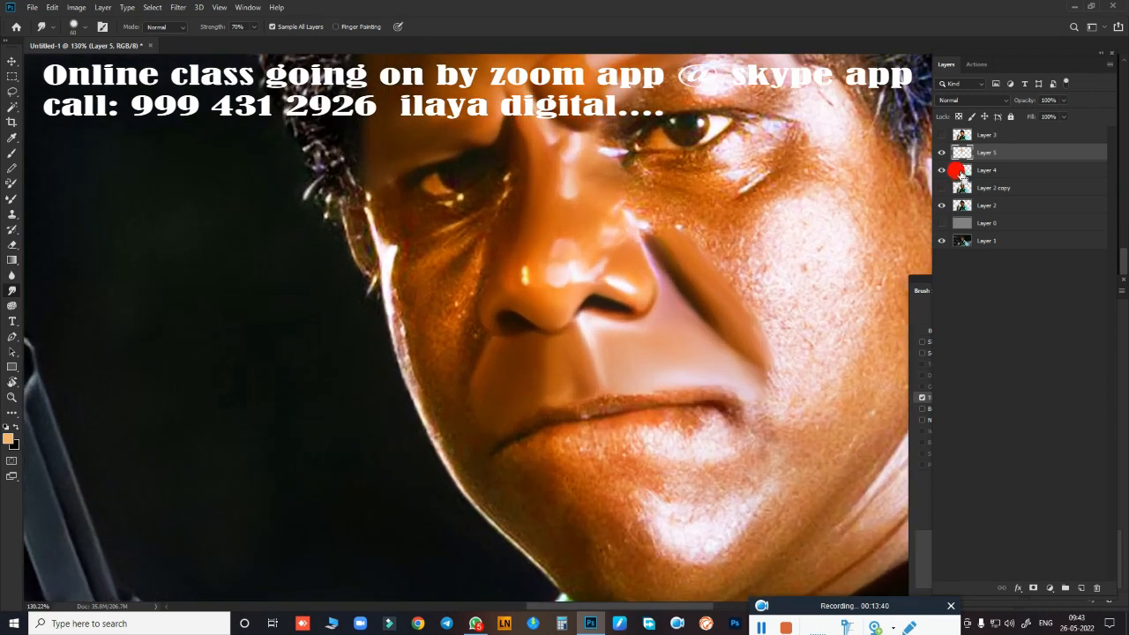
click(941, 187)
mouse_move(438, 358)
mouse_down()
mouse_move(379, 220)
mouse_move(372, 171)
mouse_move(372, 200)
mouse_move(379, 211)
mouse_move(389, 184)
mouse_move(400, 228)
mouse_move(432, 237)
mouse_move(404, 220)
mouse_move(435, 226)
mouse_move(487, 204)
mouse_move(442, 220)
mouse_move(412, 208)
mouse_move(424, 212)
mouse_move(400, 214)
mouse_move(398, 239)
mouse_move(417, 231)
mouse_move(357, 170)
mouse_move(369, 213)
mouse_move(367, 188)
mouse_move(437, 261)
mouse_move(408, 253)
mouse_move(395, 313)
mouse_move(410, 384)
mouse_move(399, 277)
mouse_move(505, 197)
mouse_move(469, 244)
mouse_move(425, 266)
mouse_move(407, 327)
mouse_move(406, 284)
mouse_move(432, 281)
mouse_move(424, 286)
mouse_move(507, 216)
mouse_move(524, 165)
mouse_move(516, 197)
mouse_move(463, 220)
mouse_move(441, 213)
mouse_move(481, 191)
mouse_move(423, 215)
mouse_move(494, 185)
mouse_move(502, 144)
mouse_move(464, 312)
mouse_move(638, 298)
mouse_move(588, 352)
mouse_up()
key(ctrl+0)
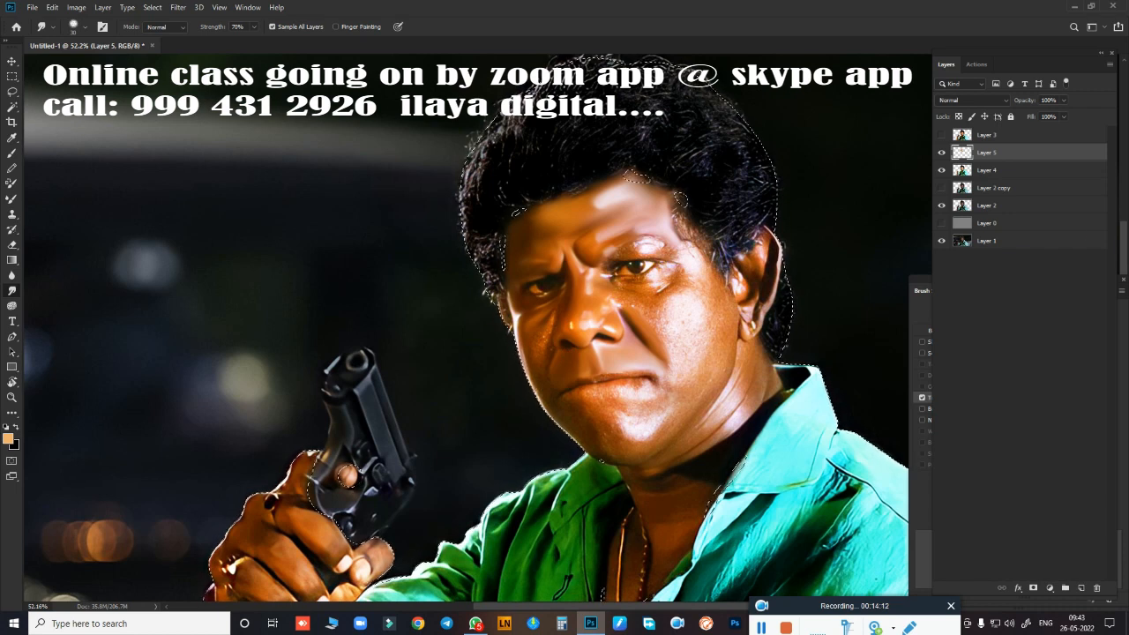
key(ctrl+d)
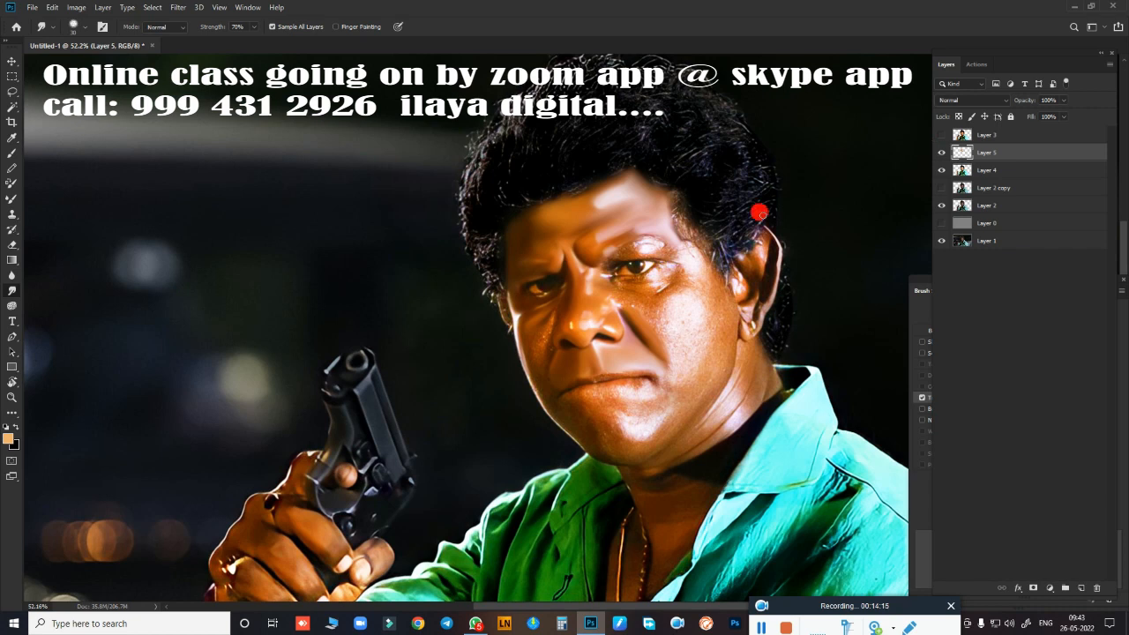